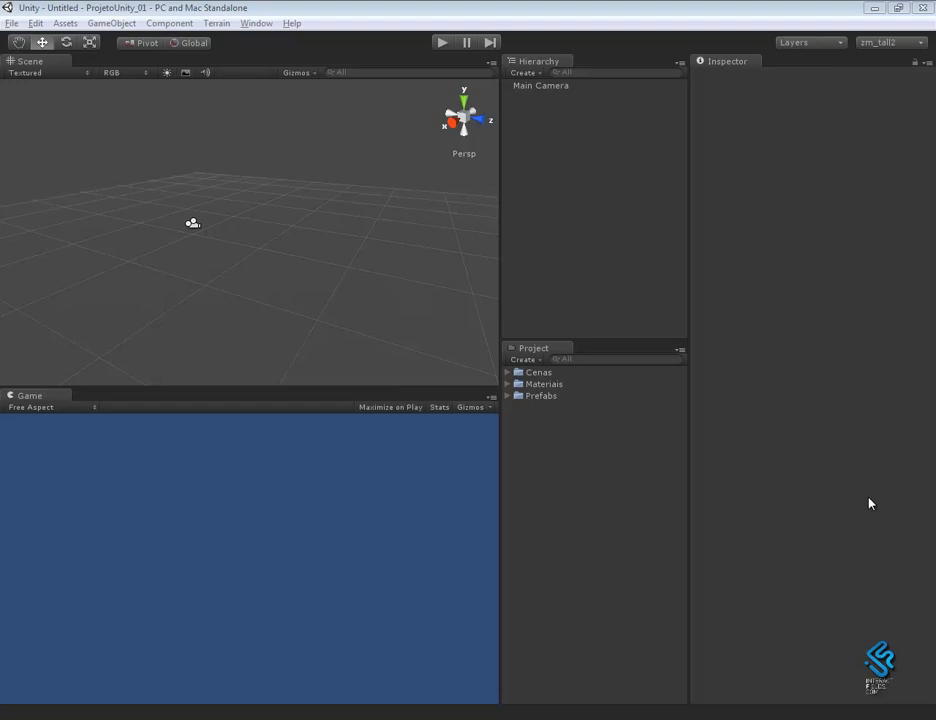
Start a new project and choose D:\projectTerrain as its location
alt+drag(345, 319, 322, 296)
click(12, 23)
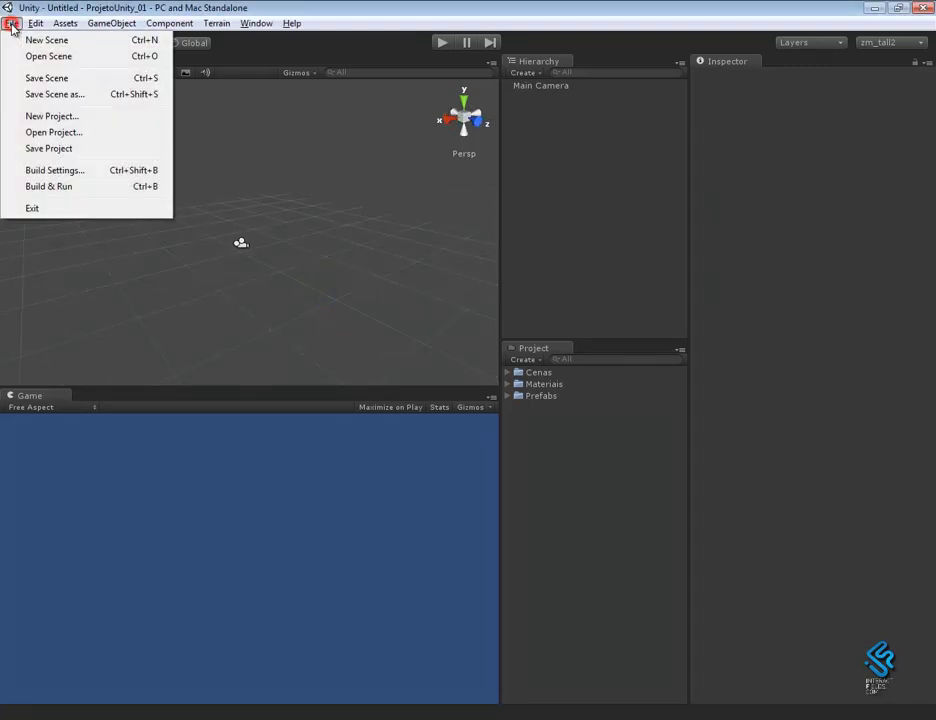
click(89, 115)
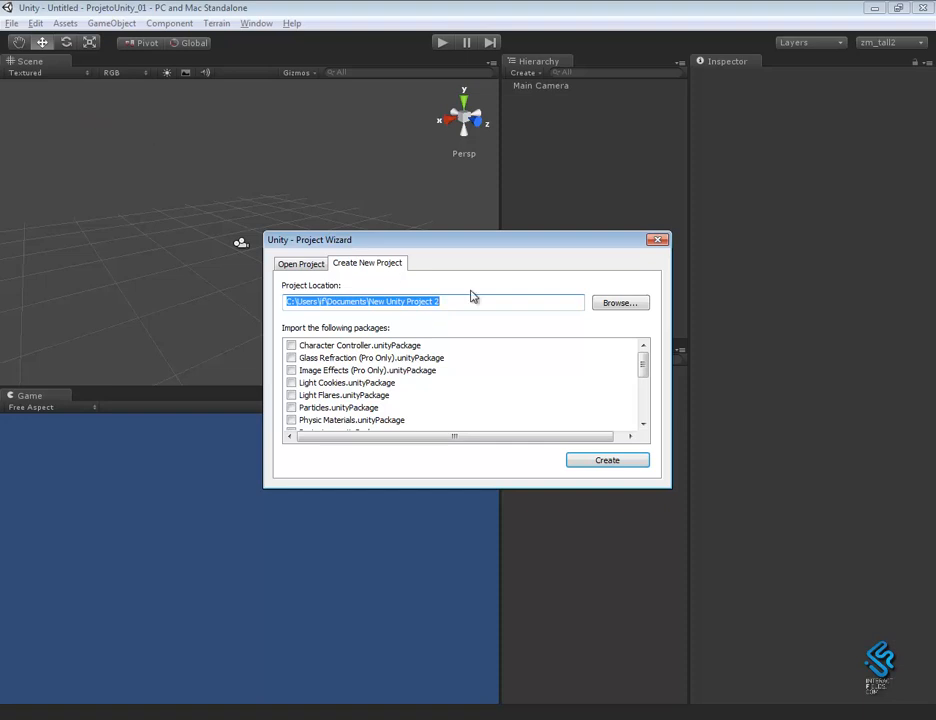
click(621, 304)
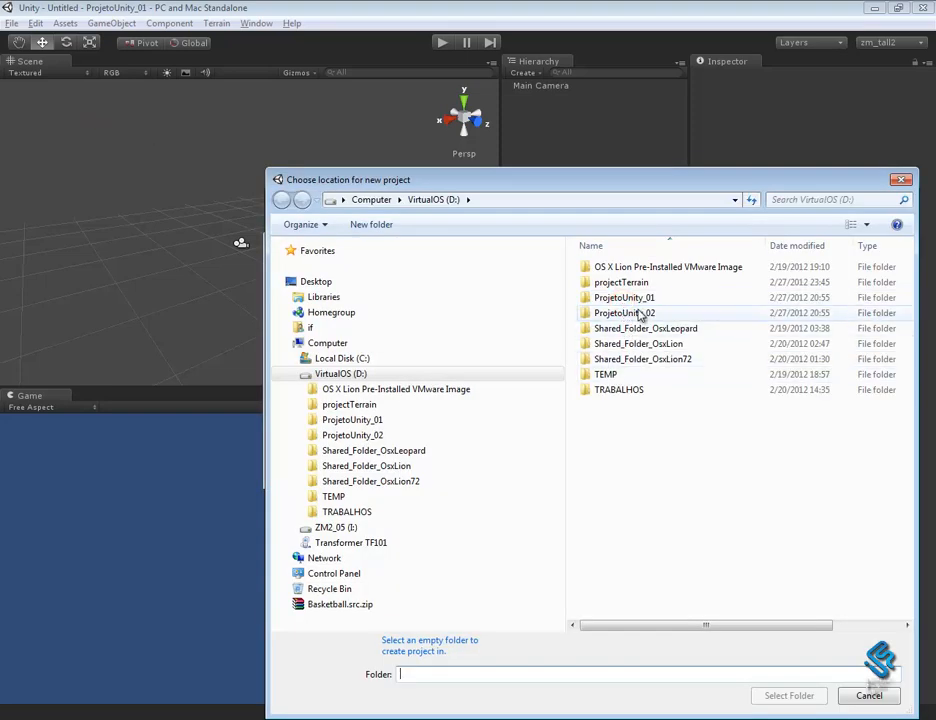
click(624, 282)
click(789, 668)
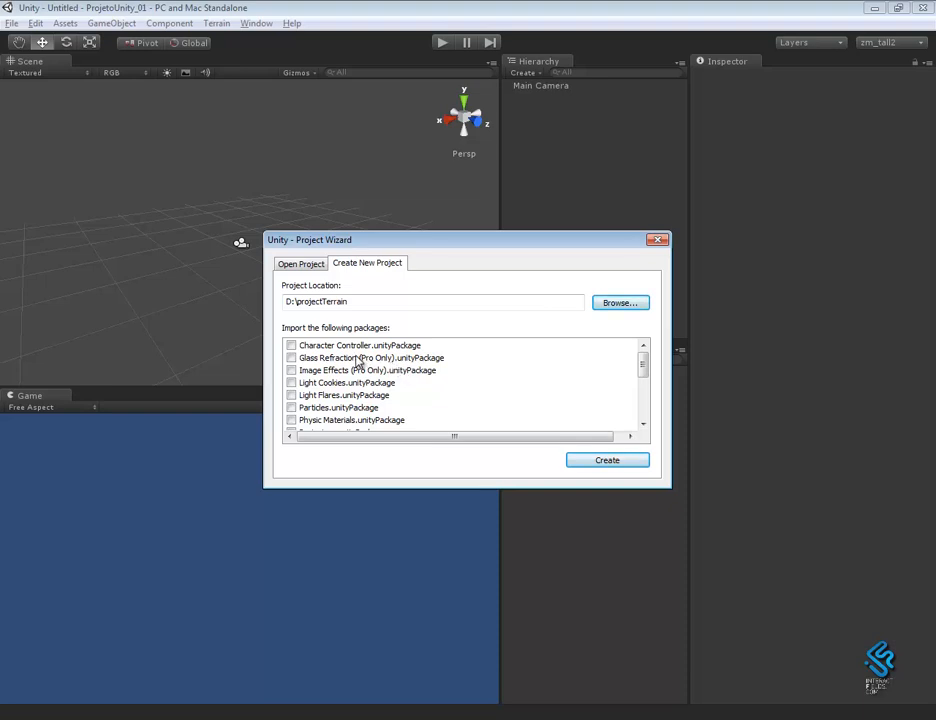
Include the Character Controller, Light Flares, Skyboxes and Terrain Assets packages in the new project
click(291, 346)
click(291, 396)
click(644, 425)
click(644, 425)
click(644, 425)
click(644, 425)
click(644, 425)
click(644, 425)
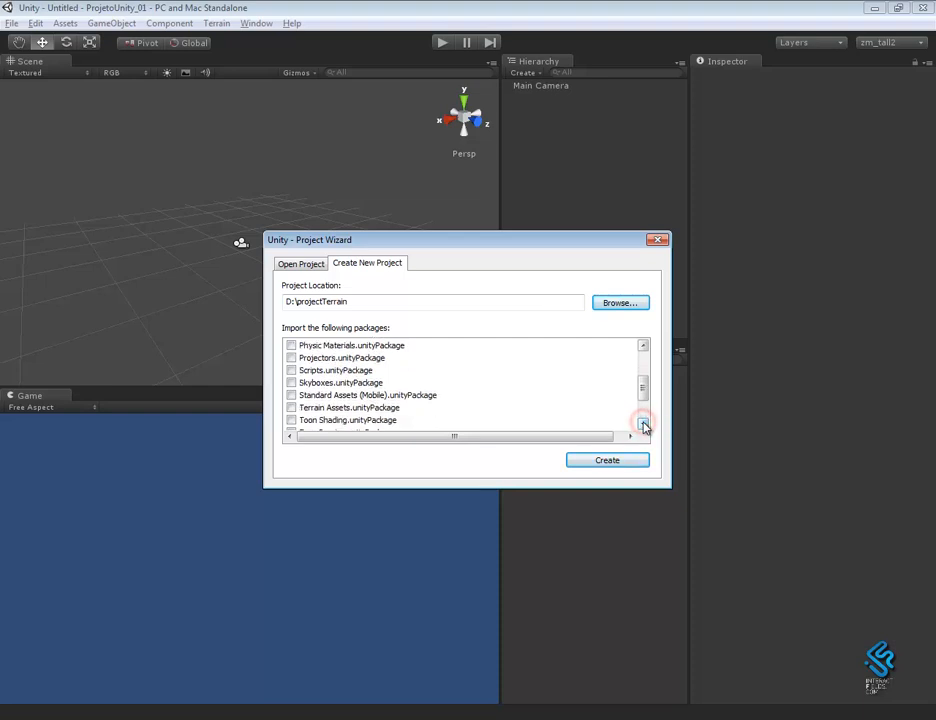
click(291, 382)
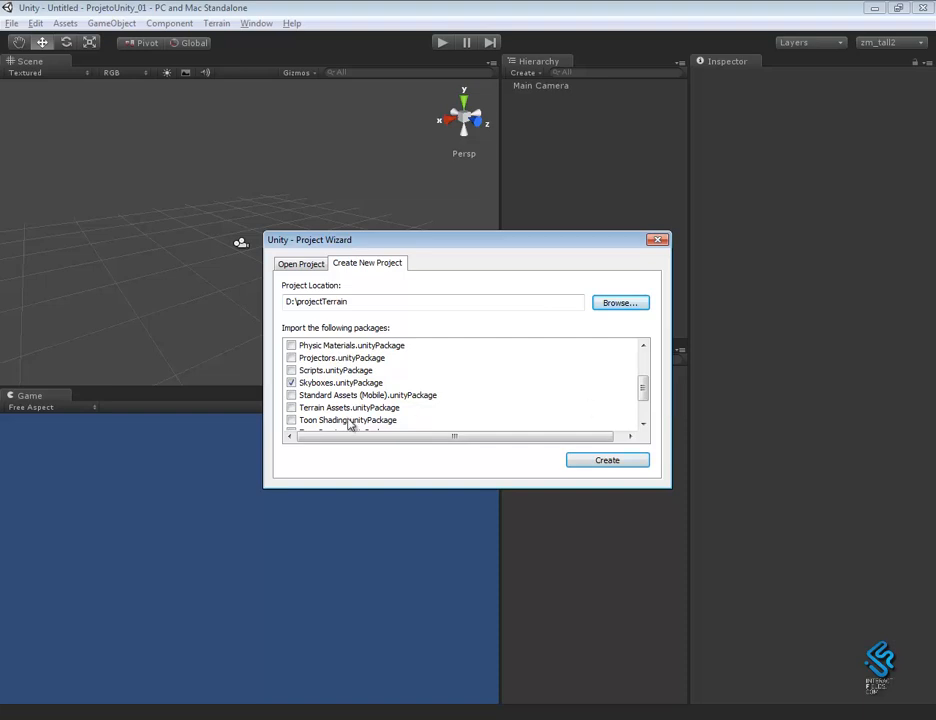
click(291, 408)
Include the Water (Basic) package as well and create the project
drag(645, 393, 645, 404)
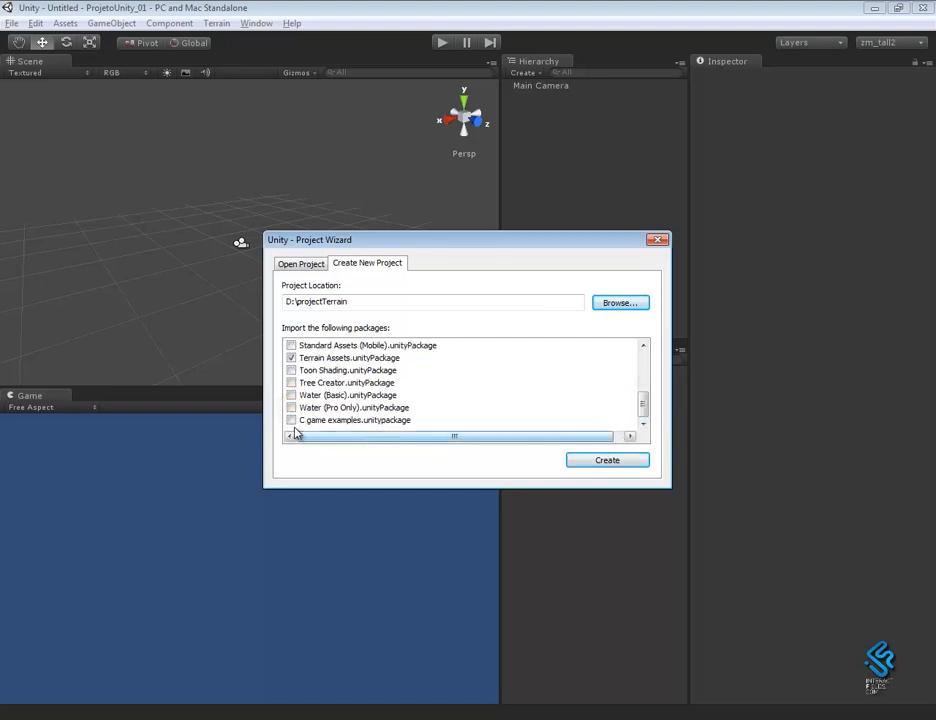
click(287, 396)
click(291, 395)
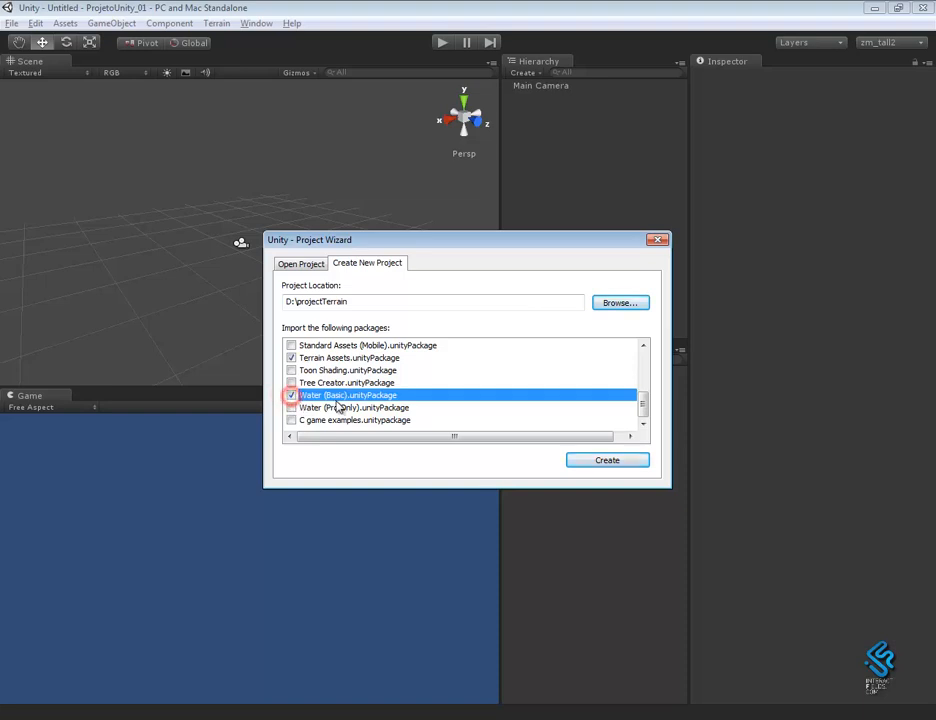
click(598, 461)
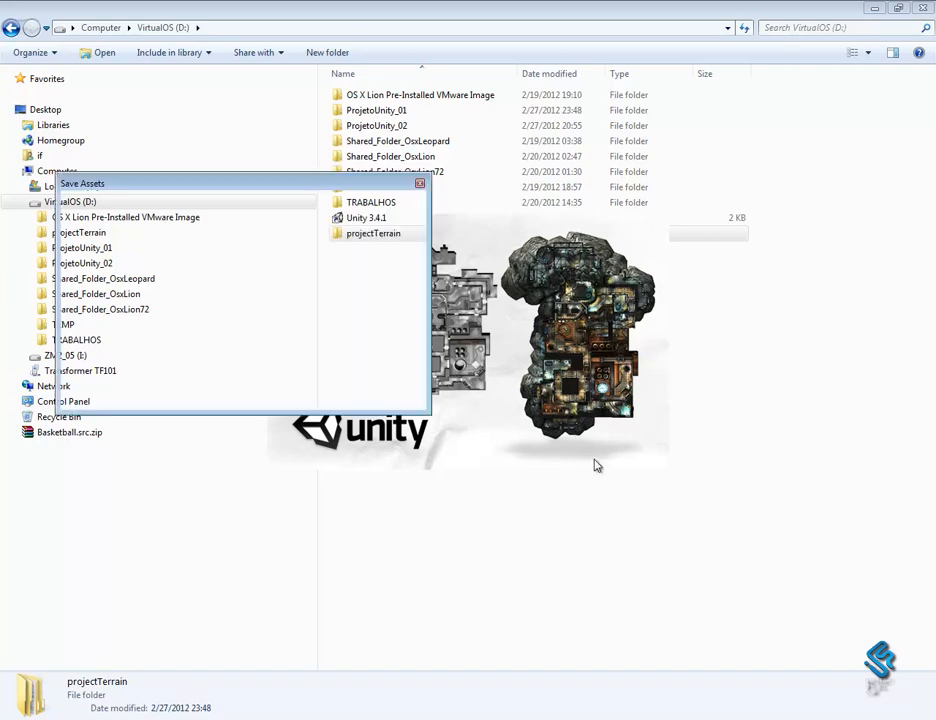
click(380, 394)
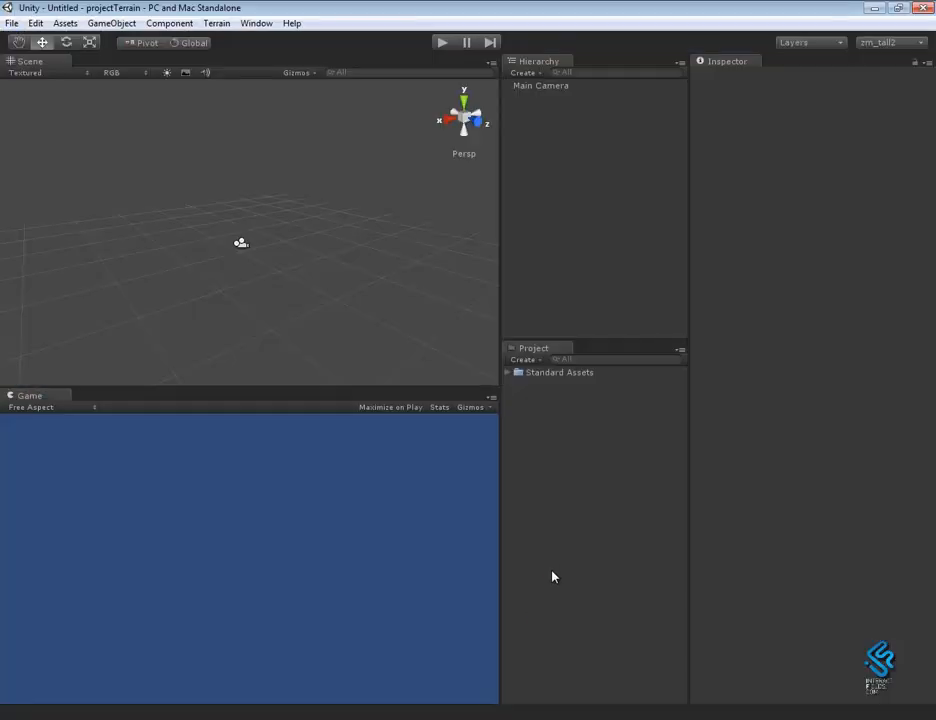
Expand the Standard Assets folder and create a new project folder named Cenas beside it
click(507, 372)
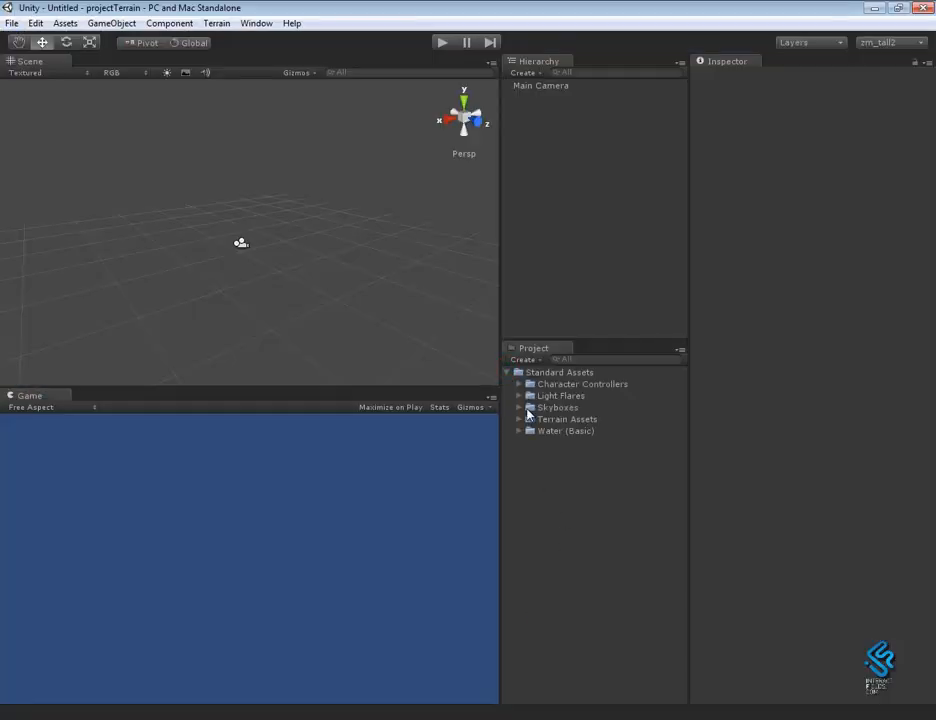
click(524, 359)
click(545, 366)
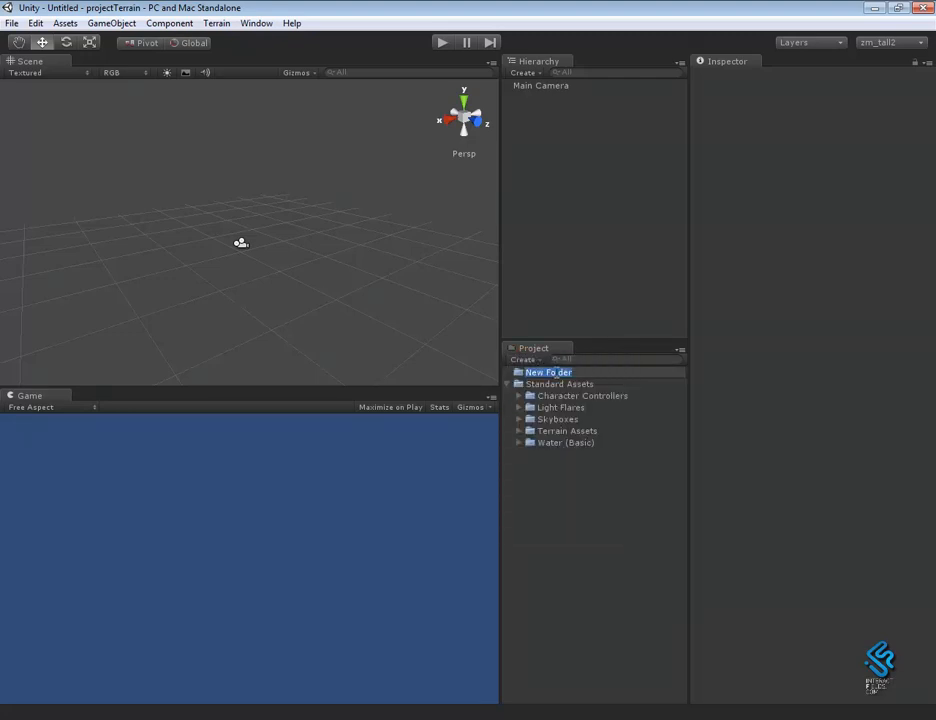
key(Caps_Lock)
text(C)
key(Caps_Lock)
text(enas)
click(573, 598)
Save the scene as scnTerreno_00 inside the Cenas folder and select it among the project's assets
alt+drag(292, 282, 374, 309)
alt+right_drag(373, 307, 220, 221)
click(3, 31)
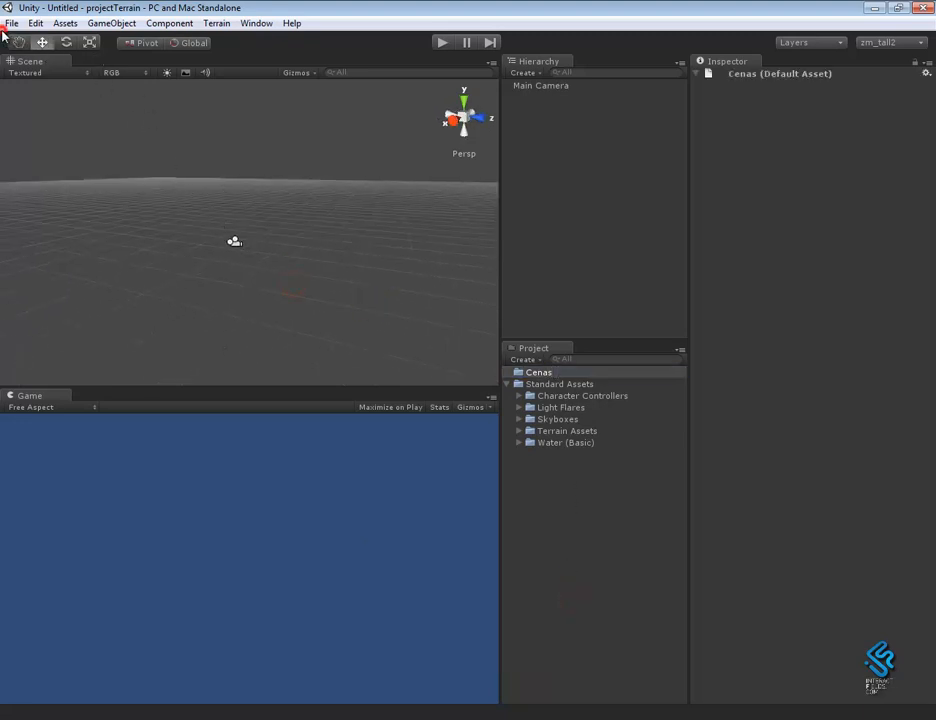
click(77, 93)
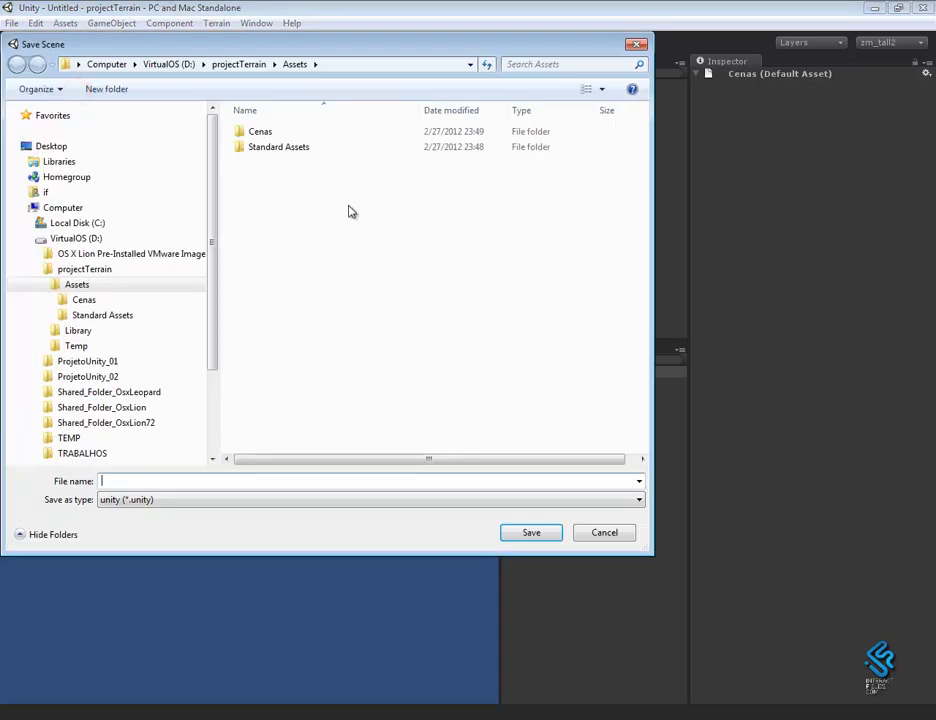
double_click(260, 132)
click(145, 483)
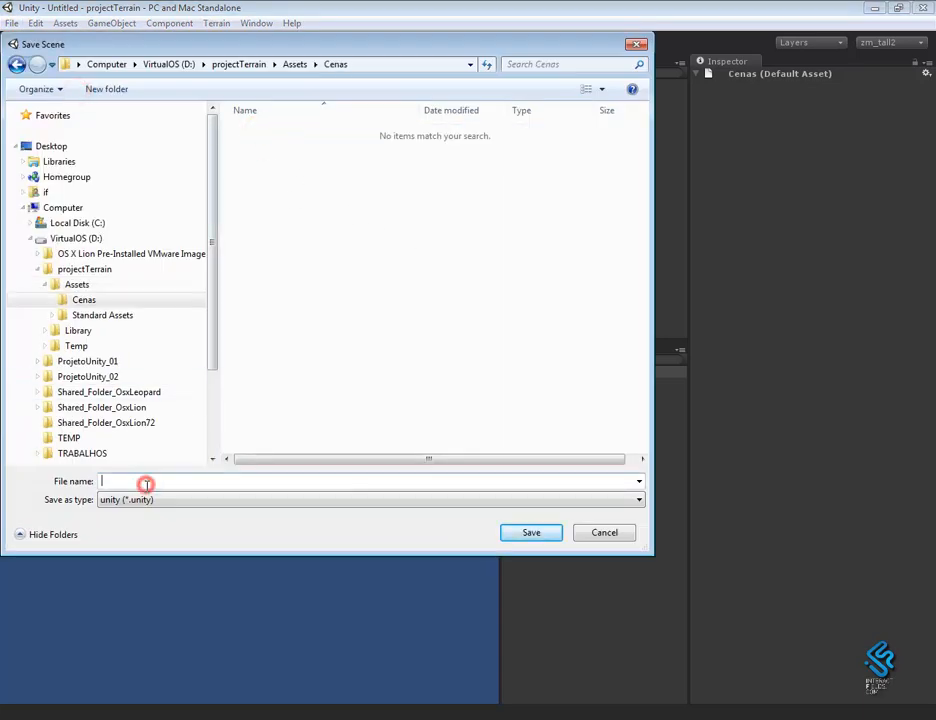
text(scn)
key(Caps_Lock)
text(T)
key(Caps_Lock)
text(erreno_00)
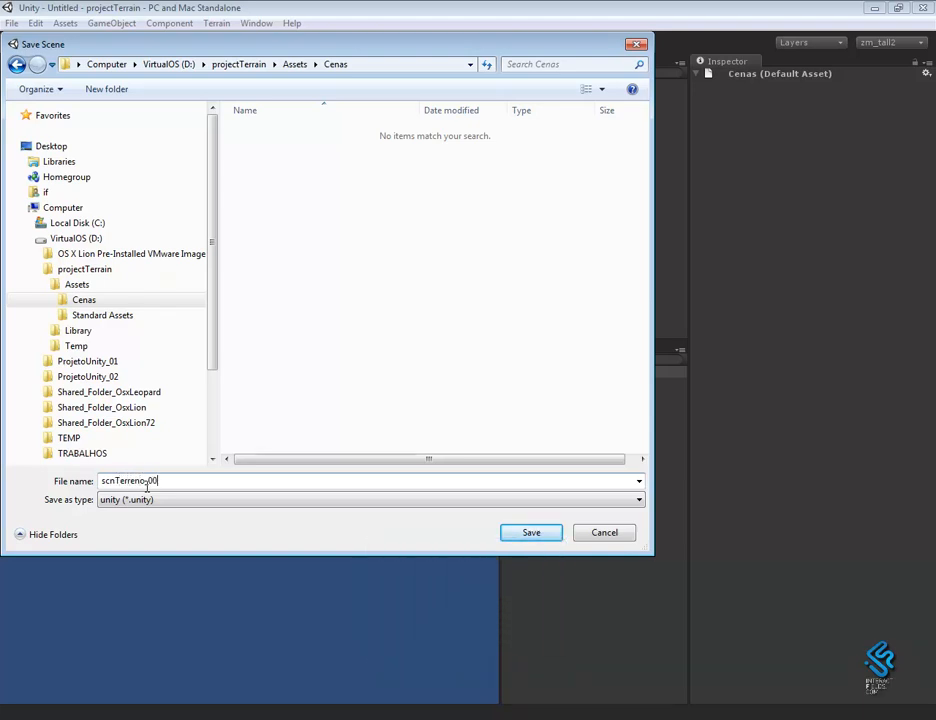
key(Return)
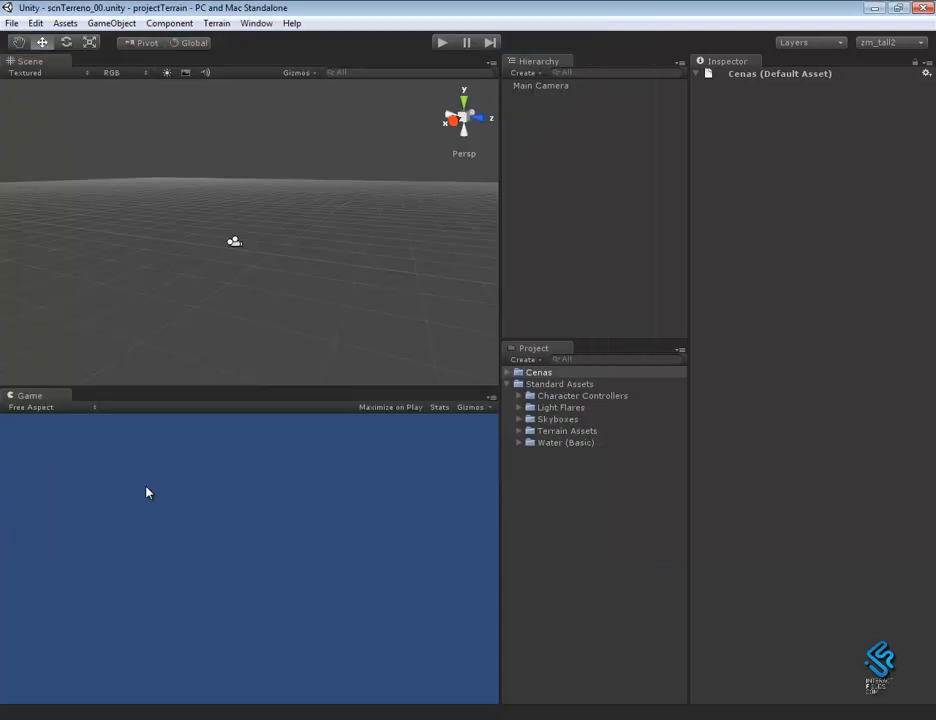
click(507, 374)
click(541, 384)
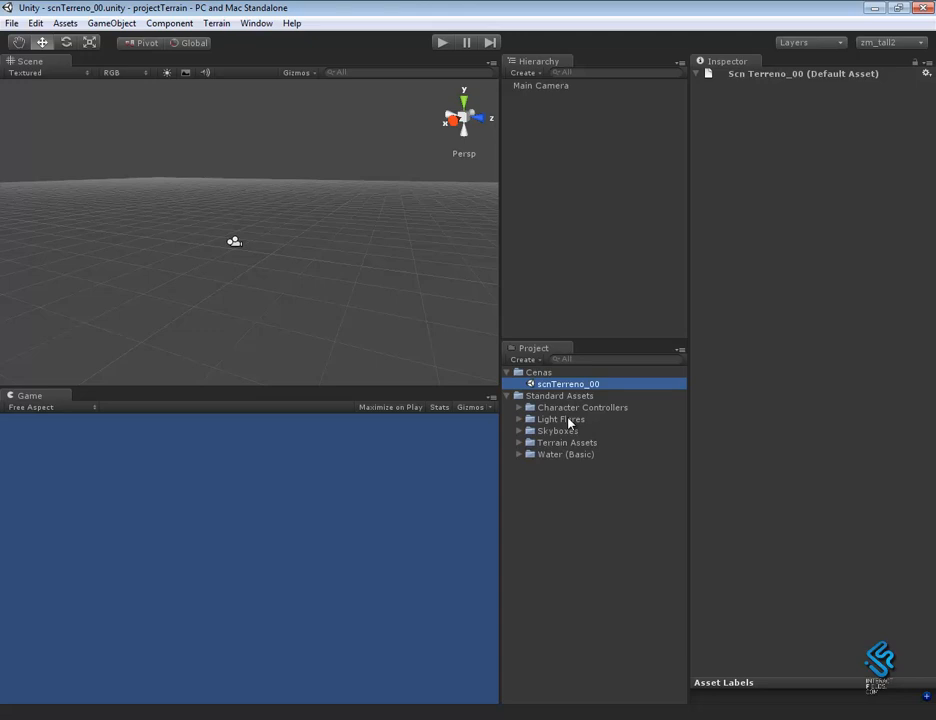
Create a new terrain in the scene
alt+drag(326, 294, 389, 296)
alt+right_drag(390, 296, 353, 181)
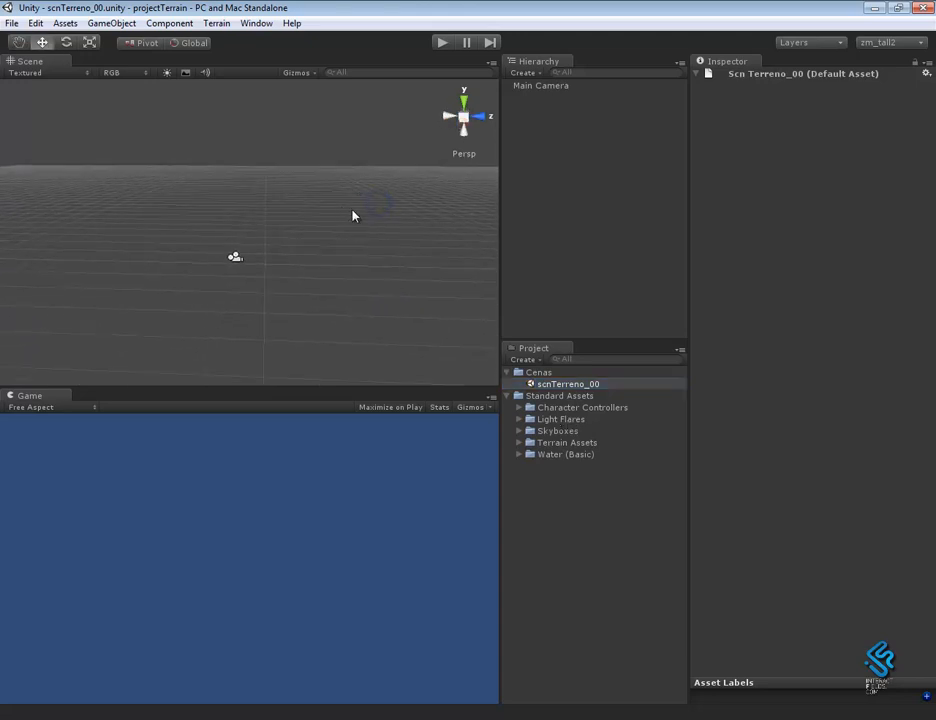
click(216, 23)
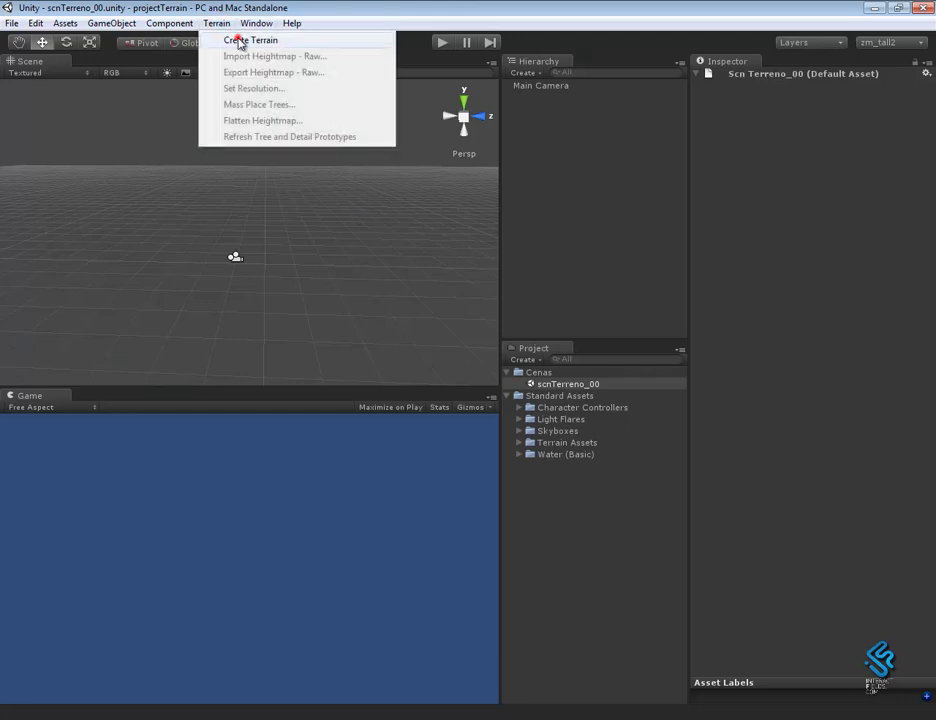
click(239, 41)
Examine the whole extent of the flat terrain from several distances and angles
alt+right_drag(385, 367, 190, 215)
alt+right_drag(338, 264, 136, 163)
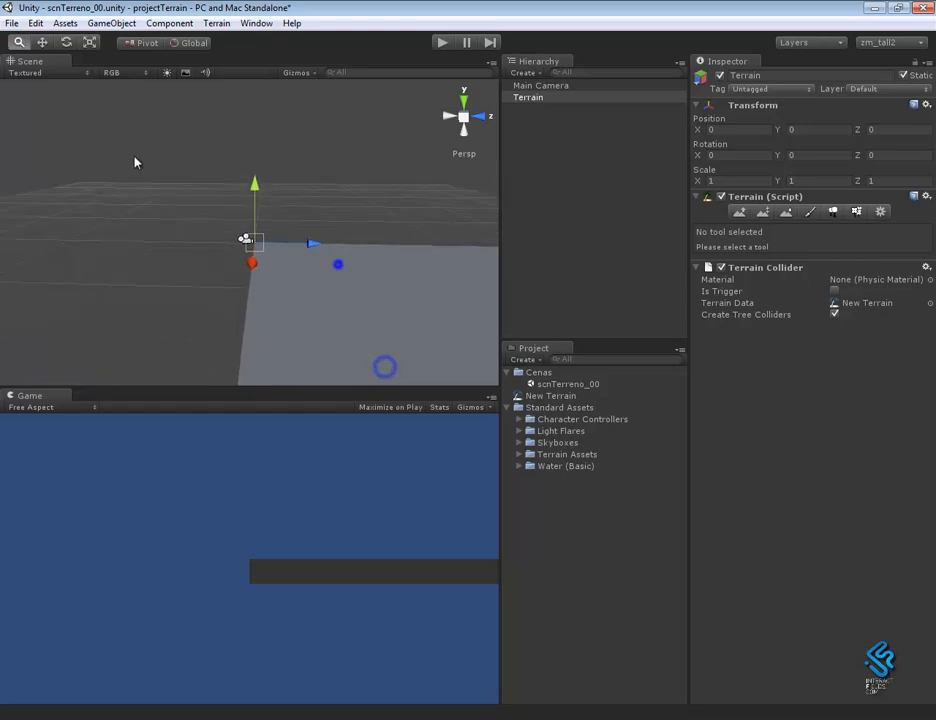
alt+drag(320, 286, 327, 322)
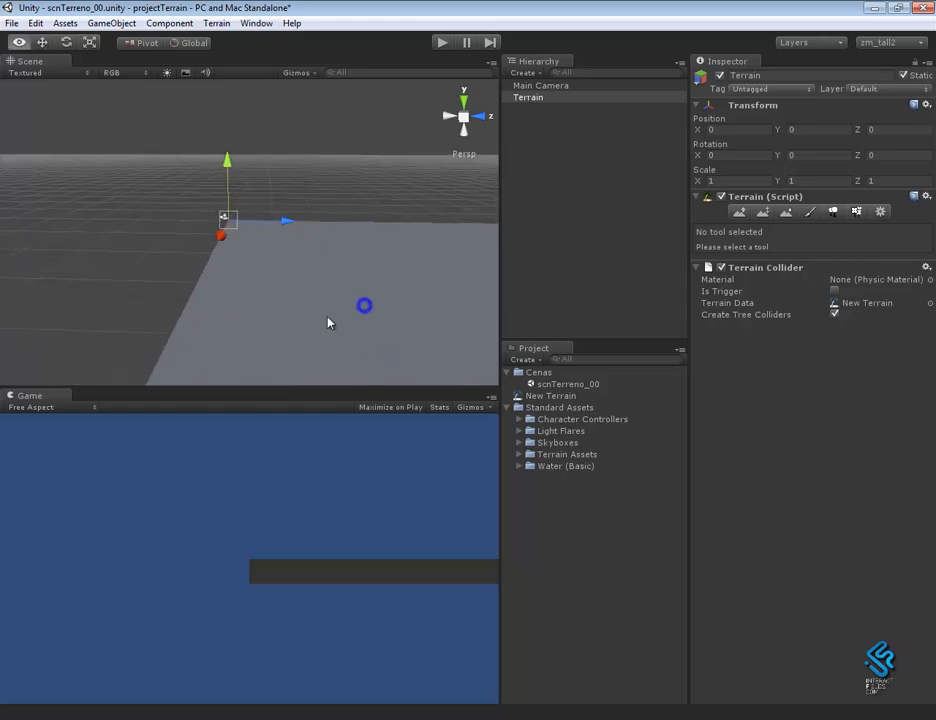
alt+right_drag(327, 319, 190, 200)
alt+right_drag(351, 257, 130, 125)
alt+right_drag(345, 376, 220, 230)
alt+right_drag(351, 327, 160, 150)
alt+middle_drag(307, 292, 266, 313)
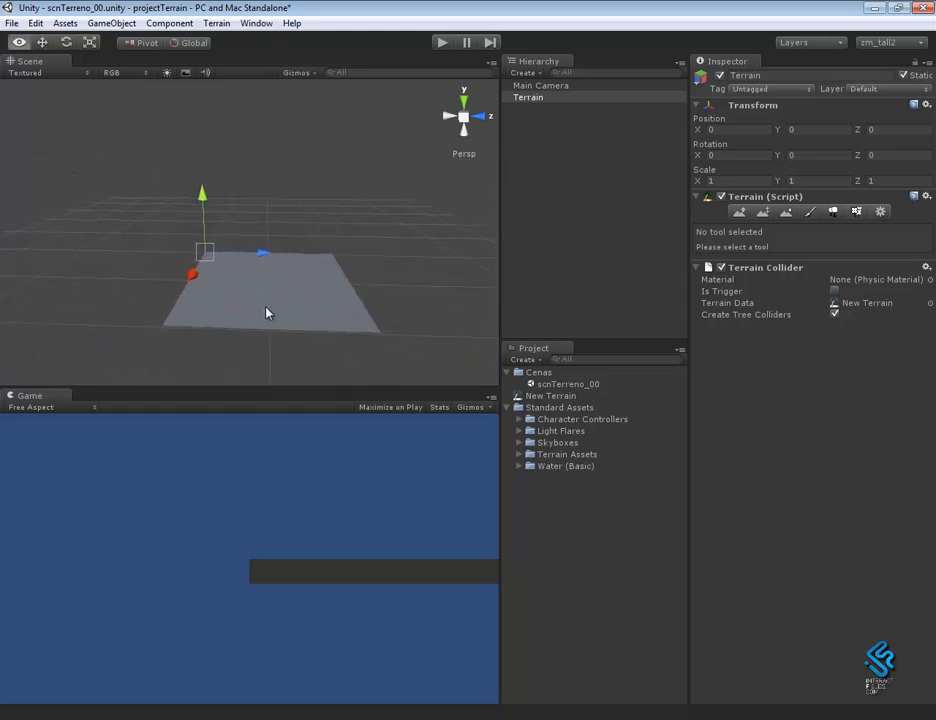
alt+drag(246, 345, 320, 403)
alt+right_drag(317, 317, 399, 363)
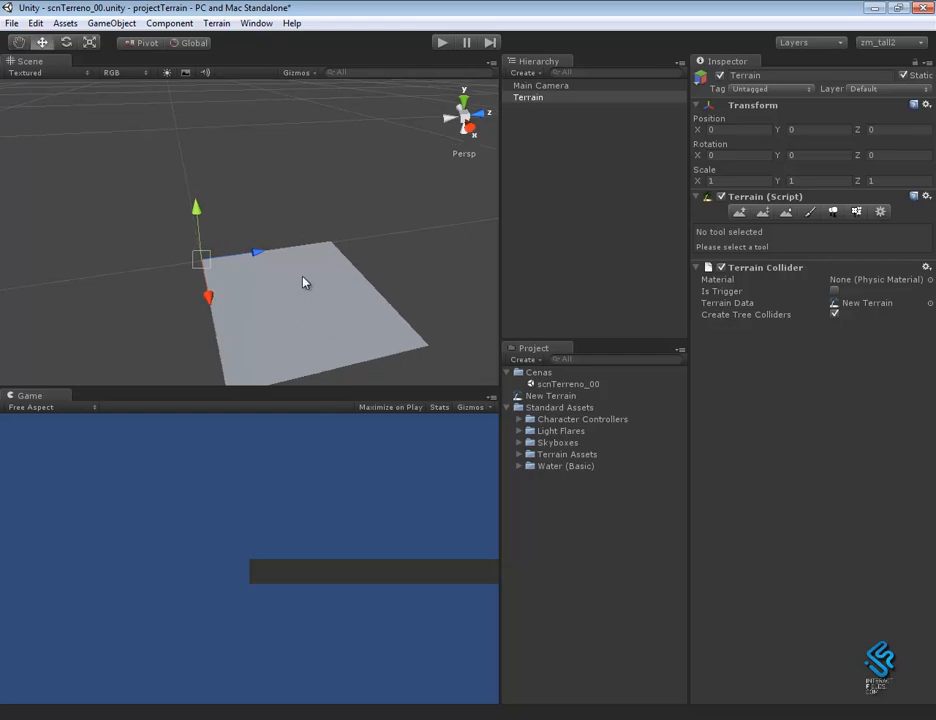
scroll(313, 274, up, 5)
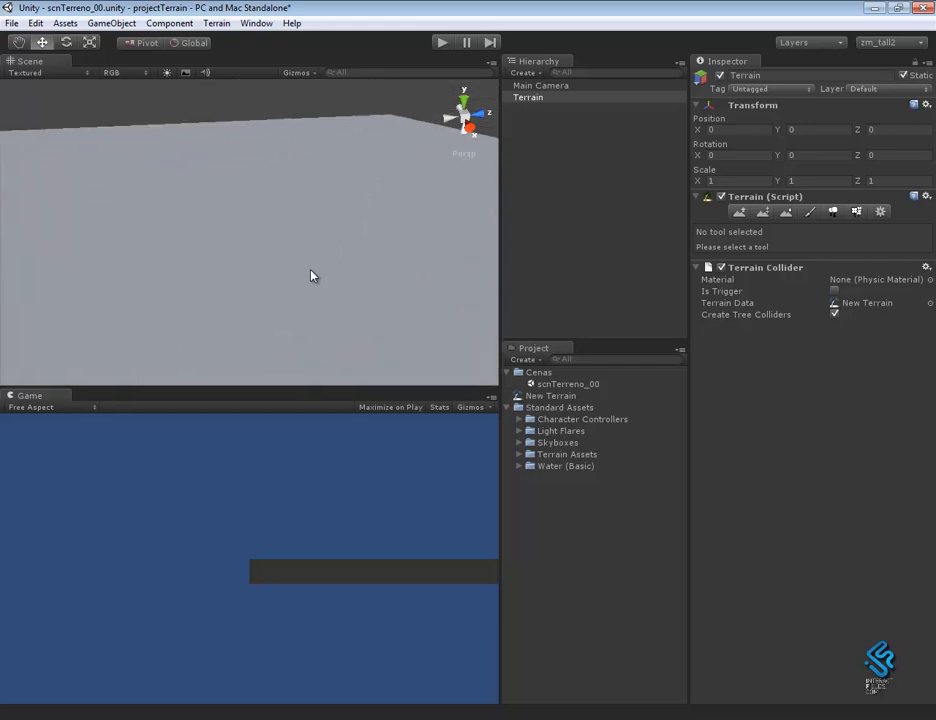
scroll(66, 206, up, 3)
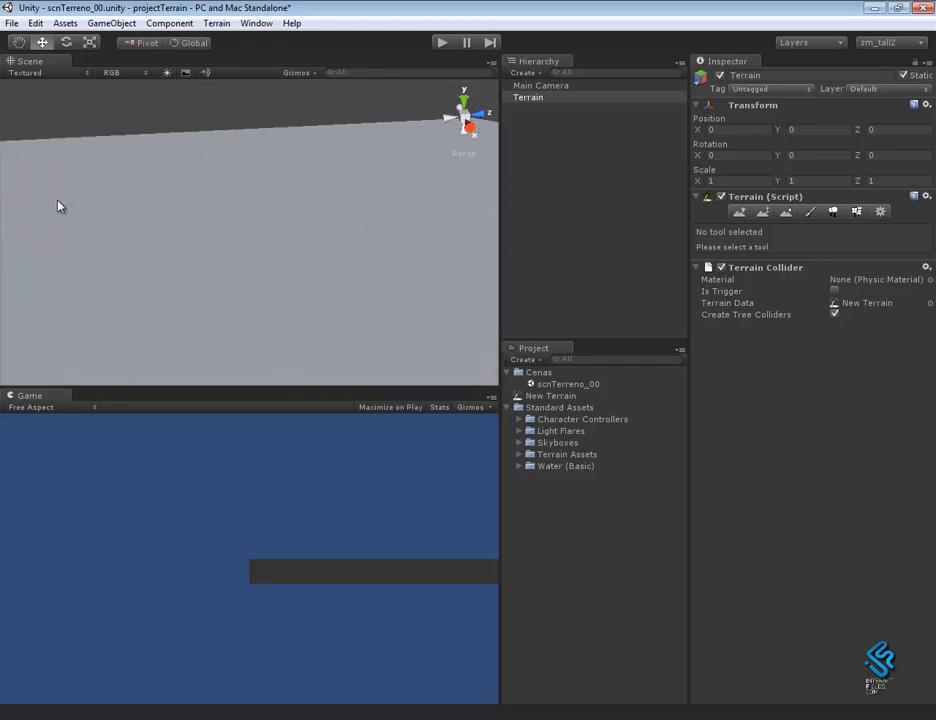
alt+right_drag(382, 269, 290, 210)
alt+right_drag(332, 292, 225, 170)
click(252, 163)
alt+right_drag(303, 211, 288, 287)
click(535, 98)
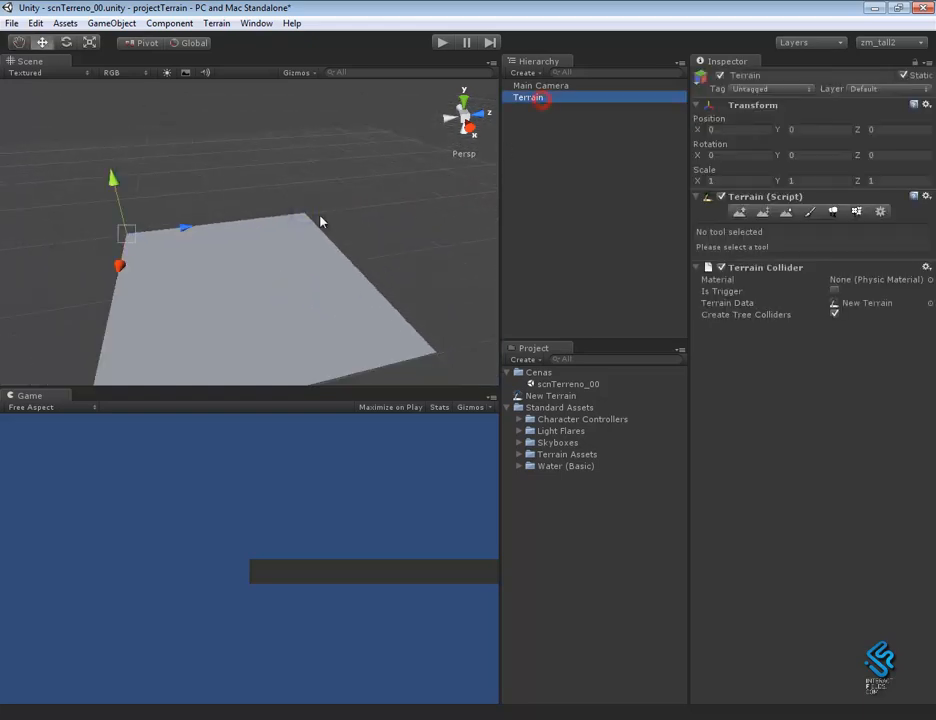
scroll(296, 212, down, 6)
alt+drag(249, 292, 341, 354)
alt+right_drag(313, 282, 440, 392)
alt+middle_drag(337, 311, 345, 289)
alt+drag(309, 274, 385, 225)
alt+drag(329, 300, 352, 259)
alt+drag(301, 313, 267, 307)
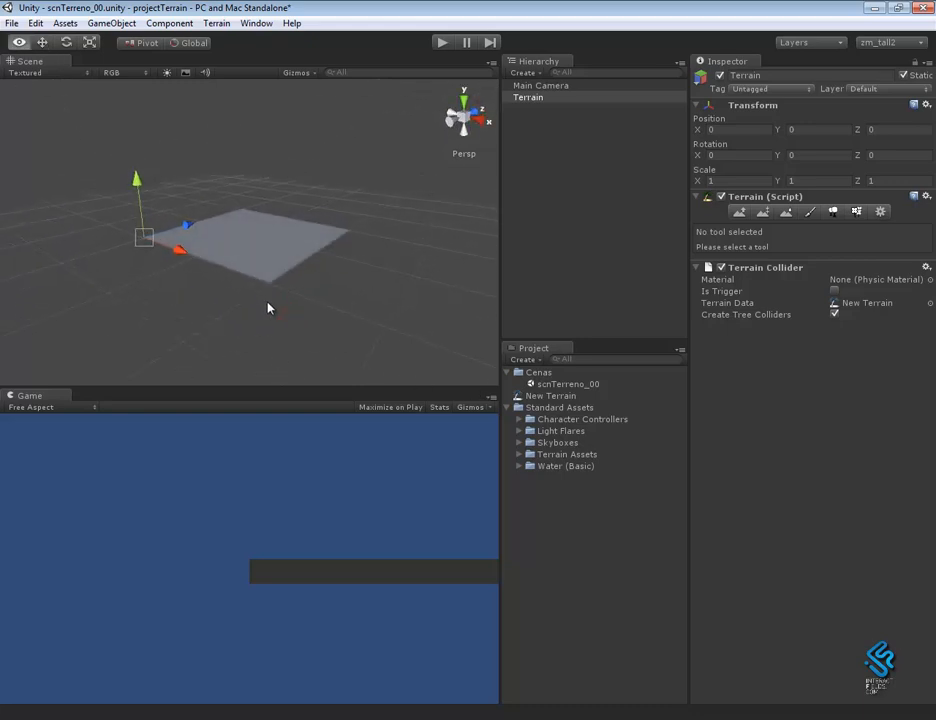
alt+right_drag(282, 286, 379, 335)
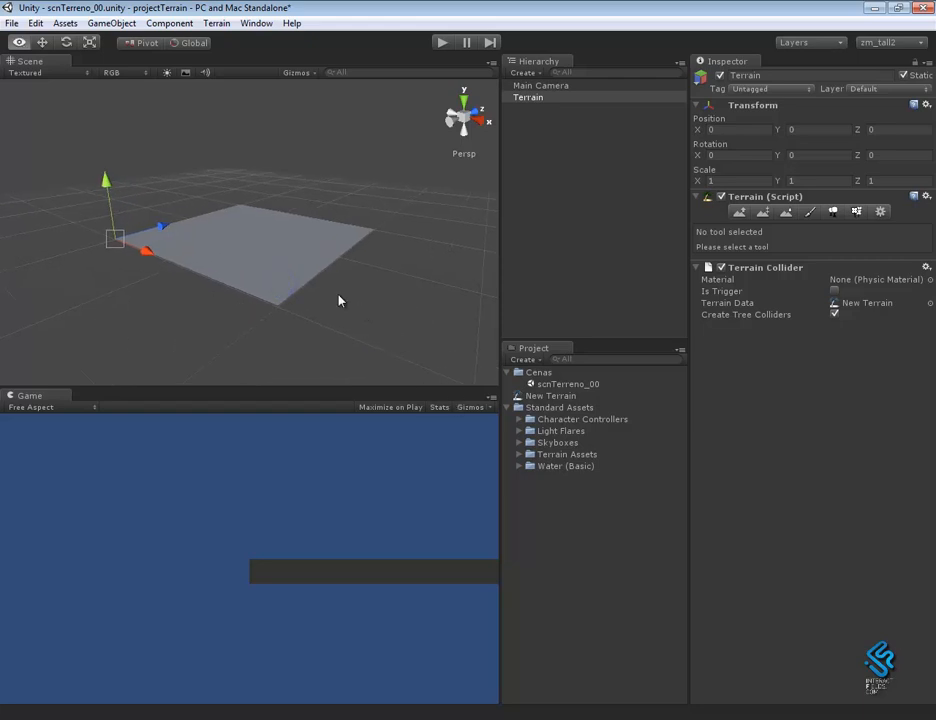
alt+drag(214, 304, 468, 200)
Move the Main Camera along the terrain's edge to about X 529 and raise it above the ground
click(540, 86)
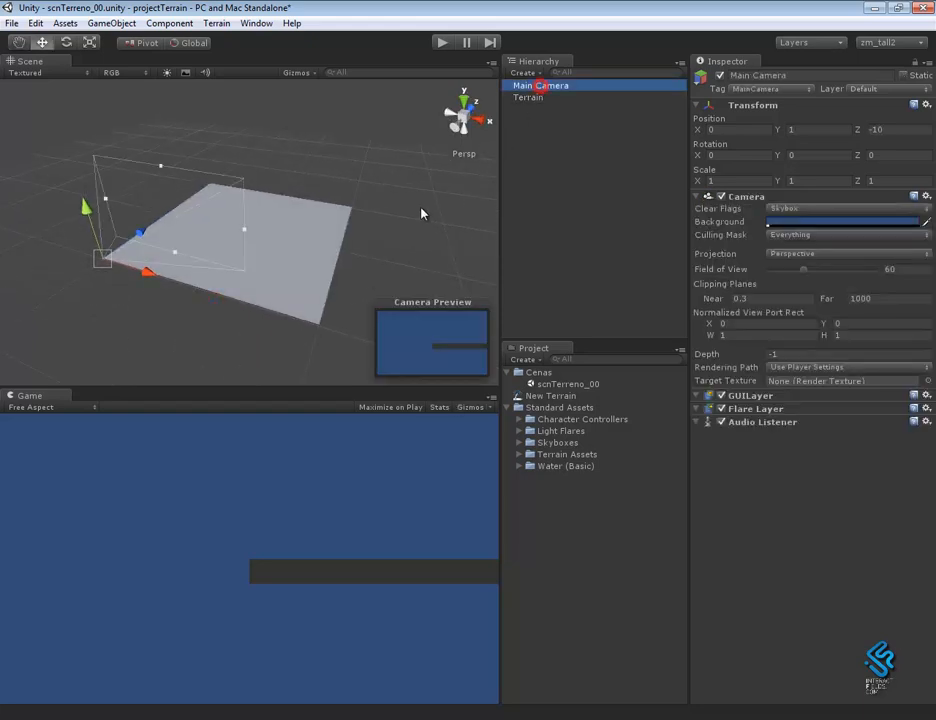
drag(146, 275, 185, 300)
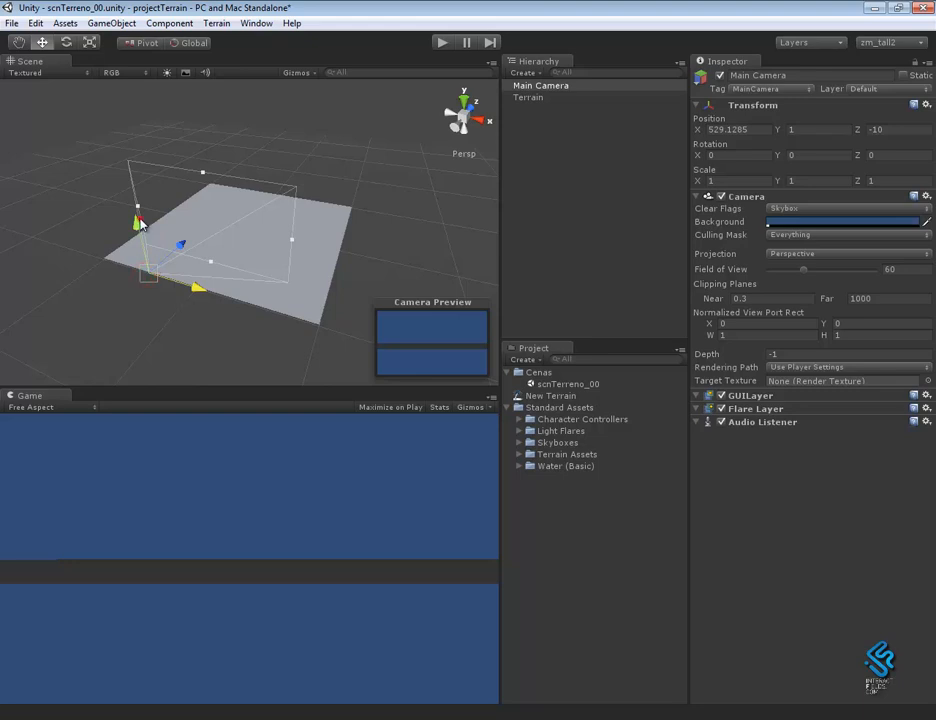
drag(142, 222, 143, 204)
Set the terrain's width to 400, its height to 400 and its length to 600 in the heightmap resolution settings
alt+drag(363, 270, 299, 256)
click(320, 251)
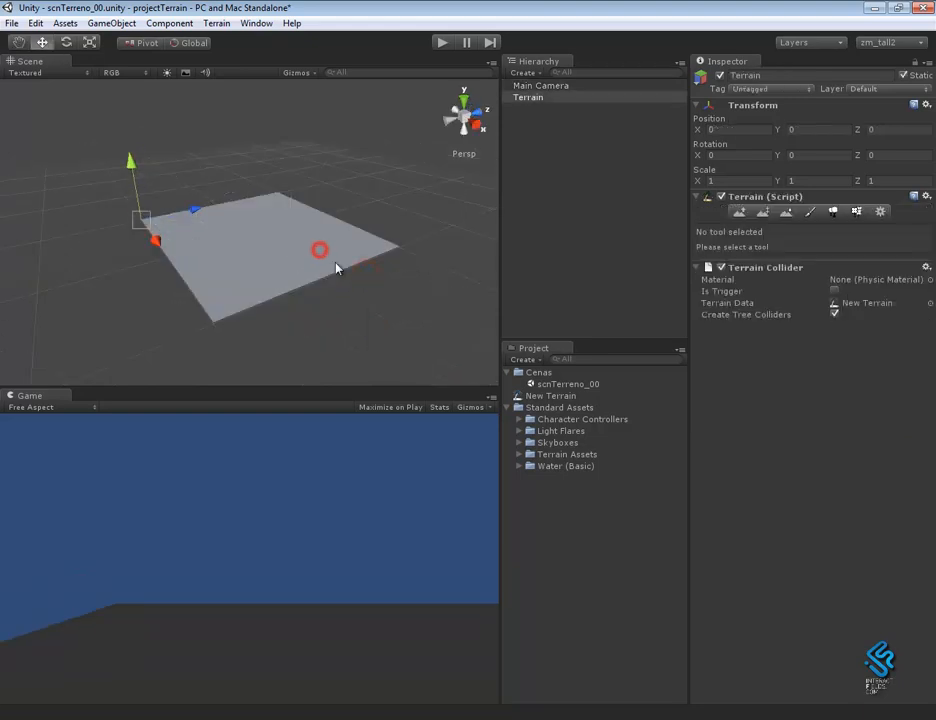
alt+drag(362, 291, 267, 129)
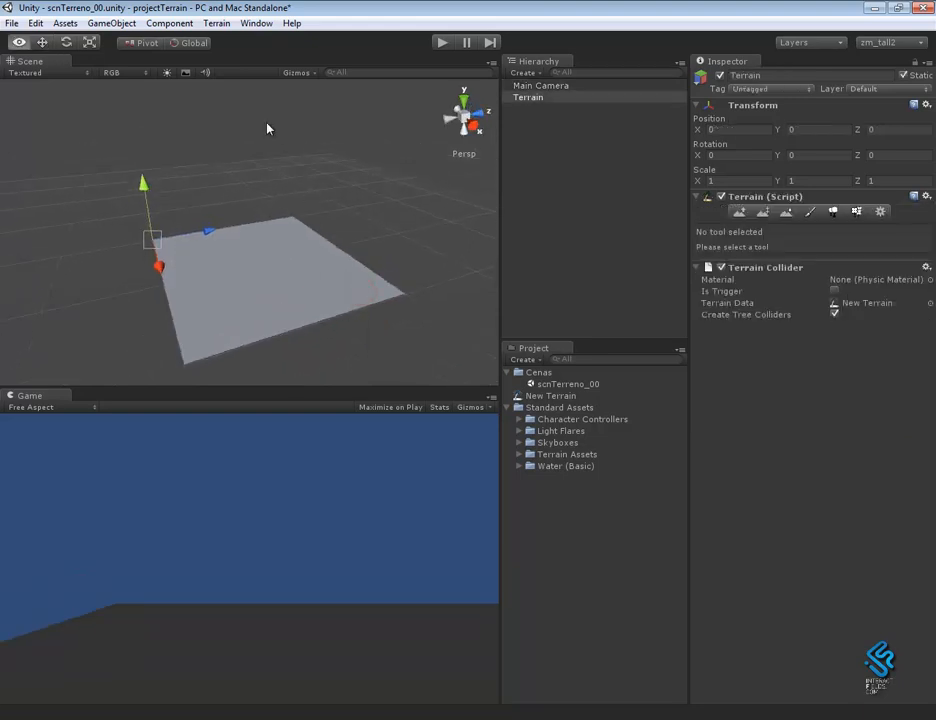
click(216, 23)
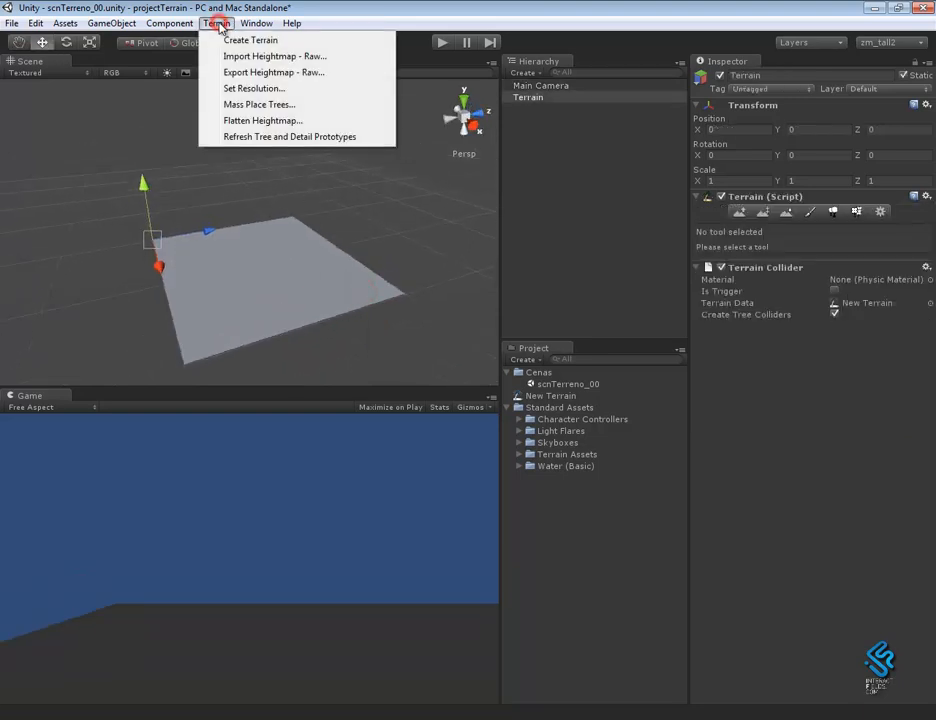
click(279, 89)
drag(398, 280, 486, 290)
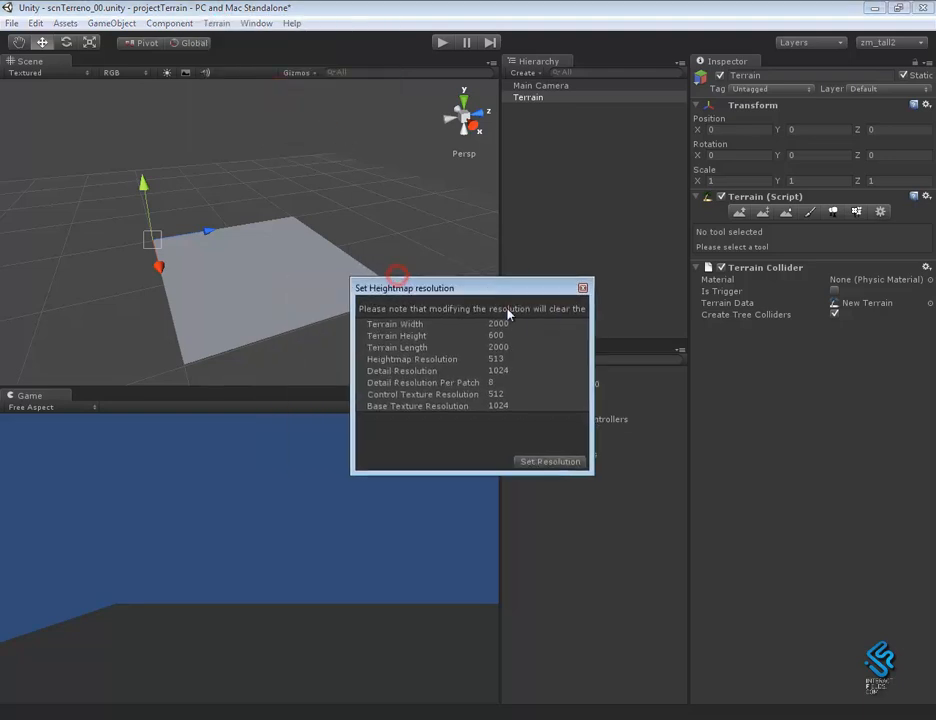
click(519, 323)
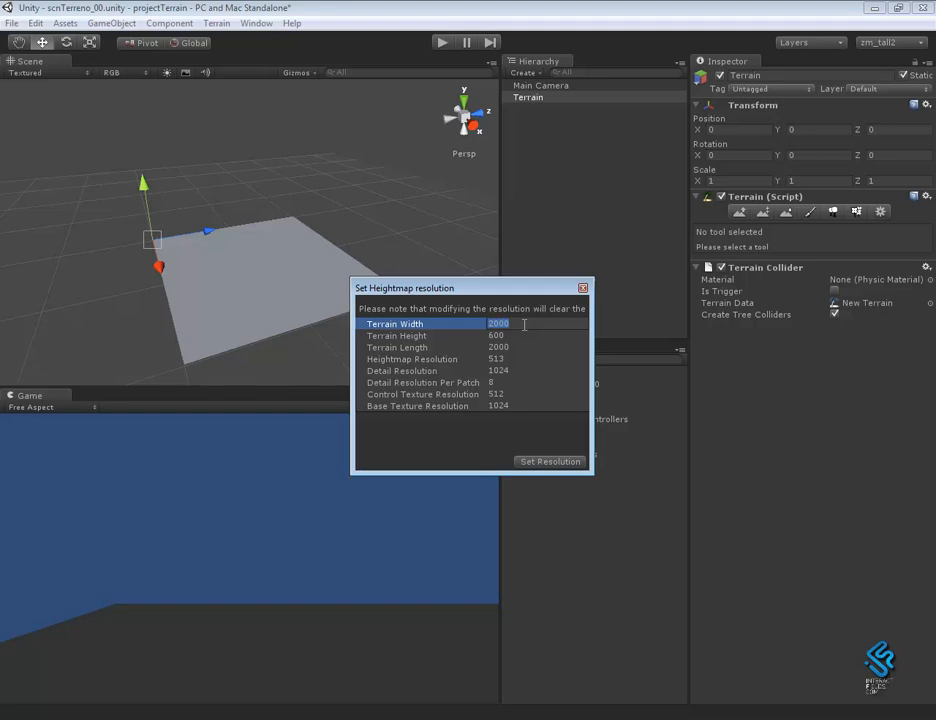
text(40)
click(522, 341)
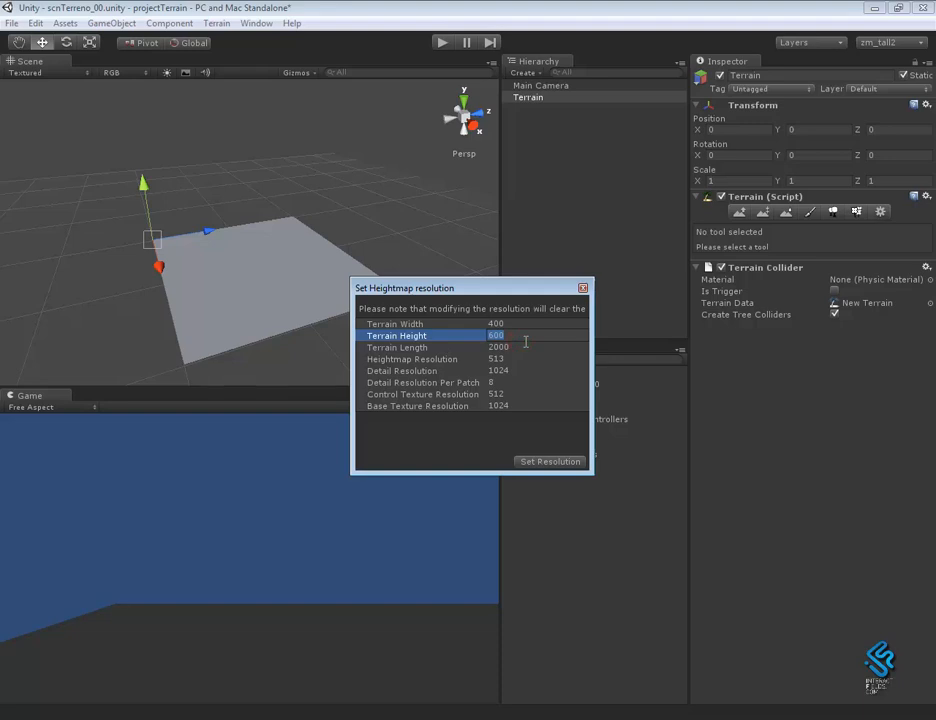
click(522, 348)
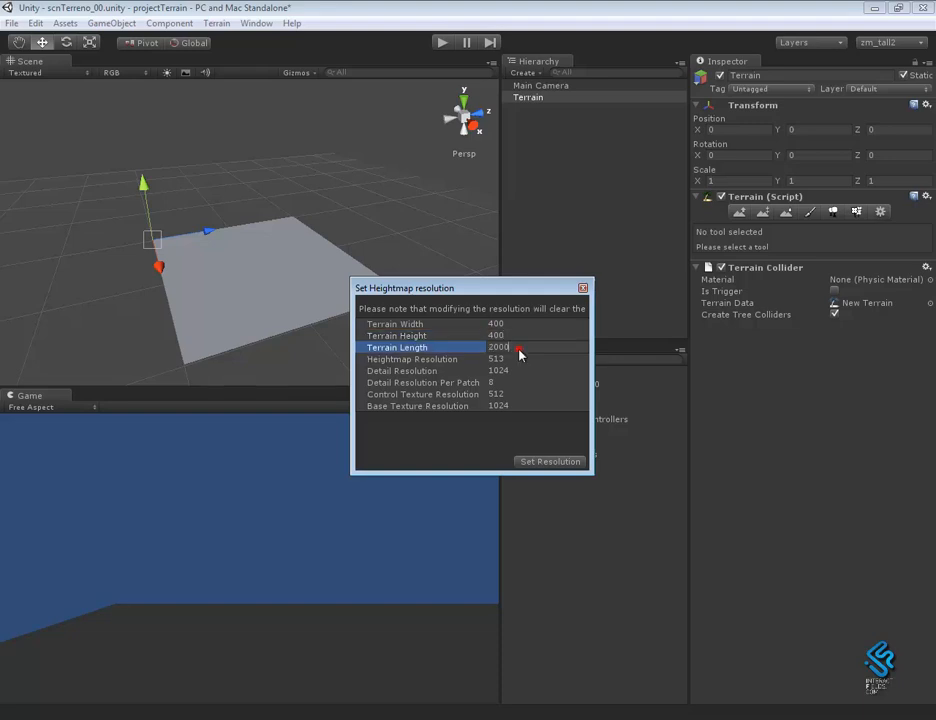
text(600)
Change the terrain's detail resolution per patch and apply the resolution settings
click(521, 359)
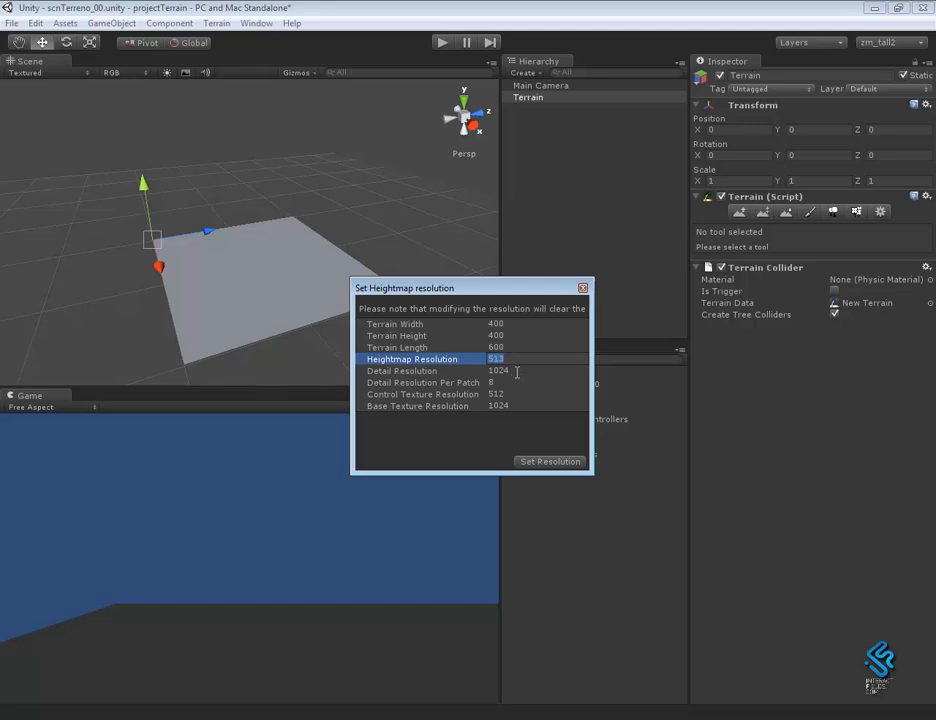
click(518, 372)
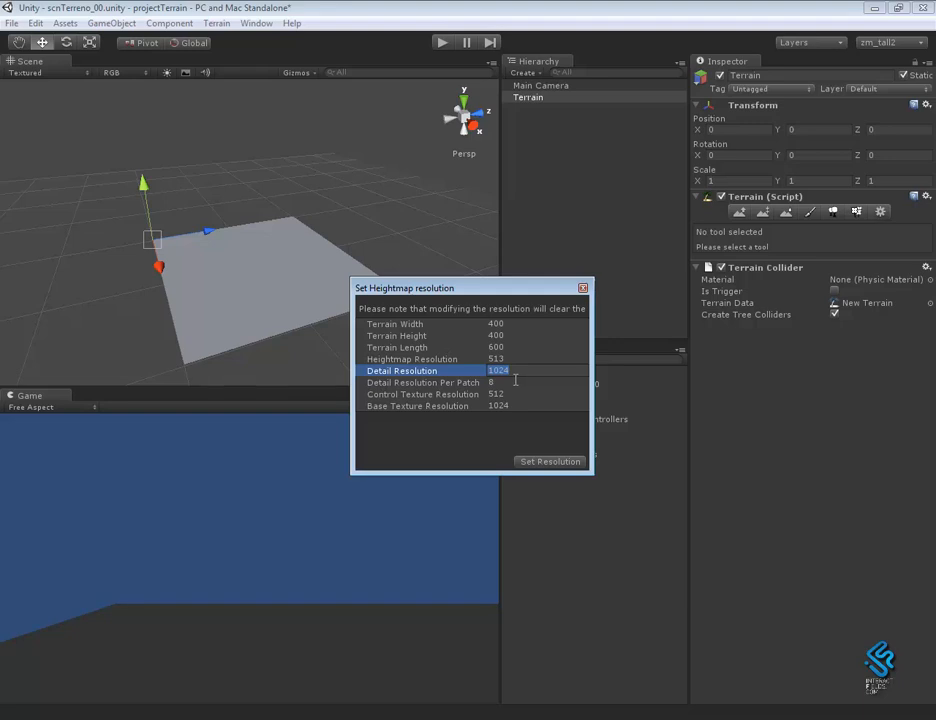
click(507, 384)
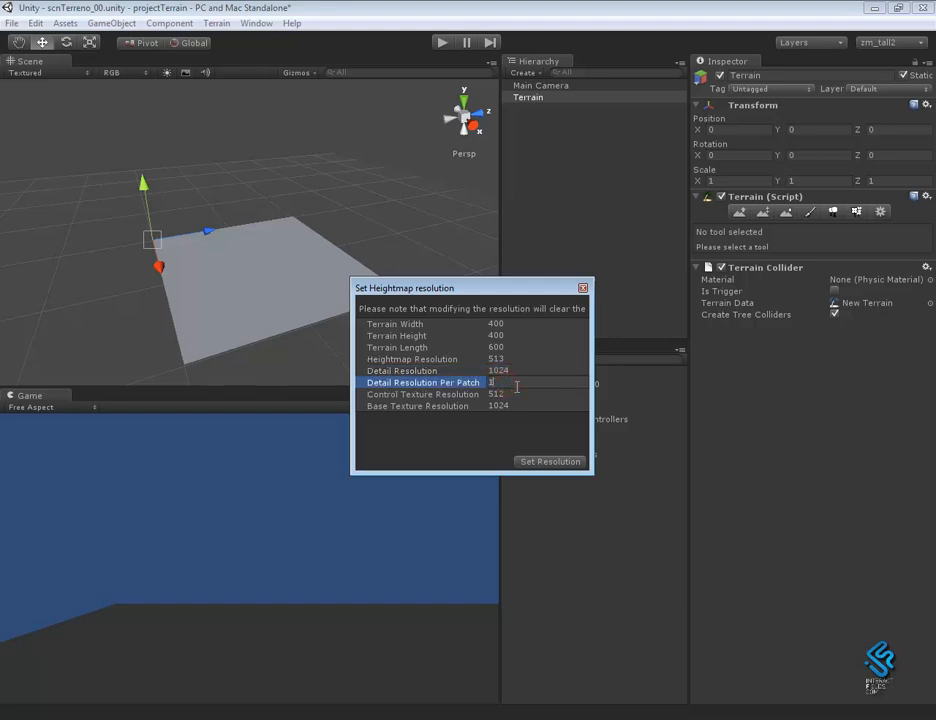
click(540, 462)
Move the Main Camera back in front of the resized terrain at about X 321 and lower it to about Y 22
middle_drag(226, 256, 309, 263)
scroll(306, 264, up, 5)
alt+drag(288, 334, 386, 372)
alt+right_drag(324, 284, 497, 359)
alt+drag(318, 301, 345, 284)
click(540, 85)
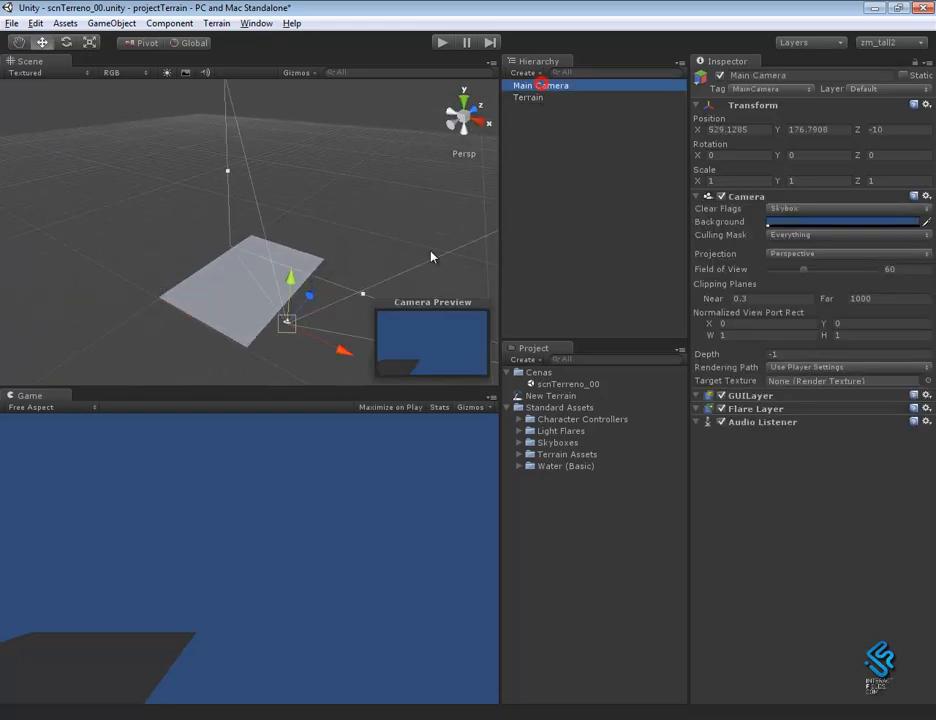
drag(336, 349, 264, 330)
drag(218, 242, 312, 259)
Using side and top views, centre the Main Camera before the terrain's short edge at about X 179 and Z -23
click(481, 116)
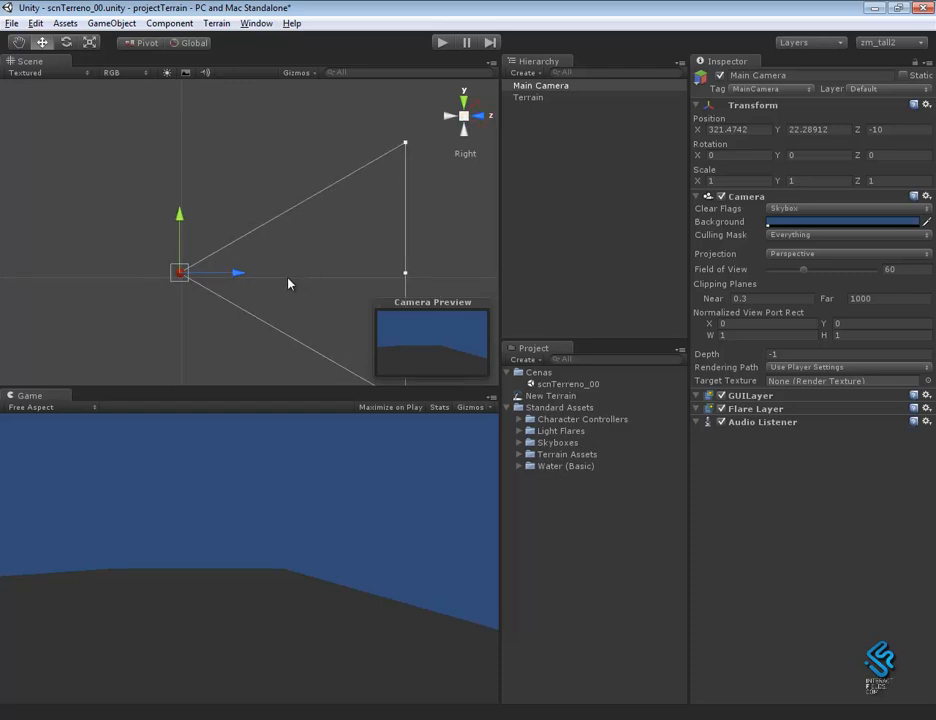
drag(236, 274, 232, 271)
click(465, 99)
drag(337, 306, 307, 314)
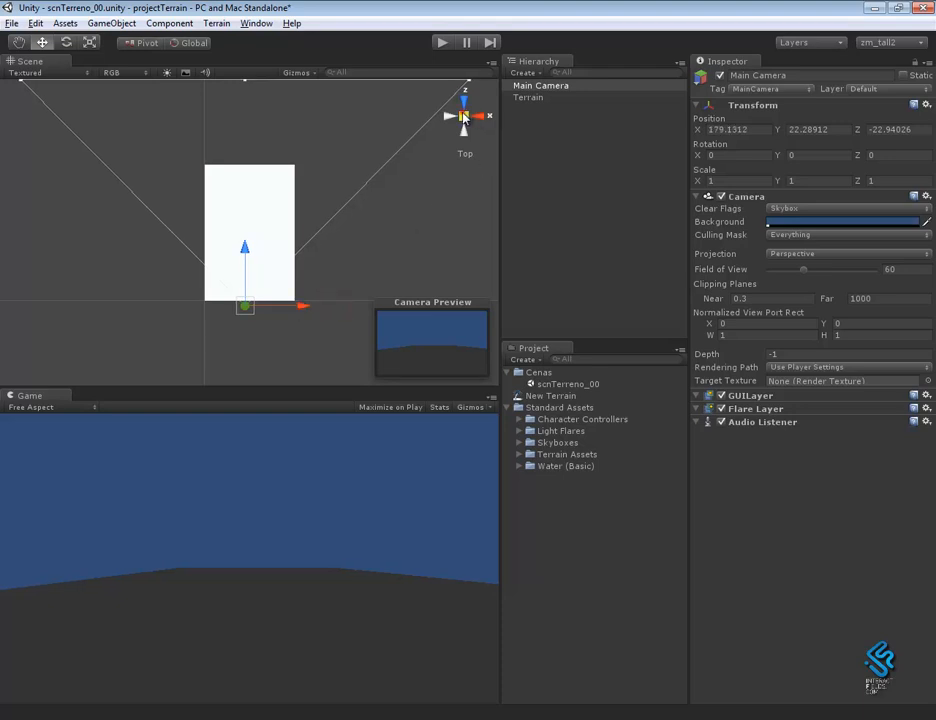
Add a directional light to the scene and rotate it so it shines down onto the terrain
click(463, 115)
alt+right_drag(291, 311, 339, 312)
alt+drag(291, 307, 331, 299)
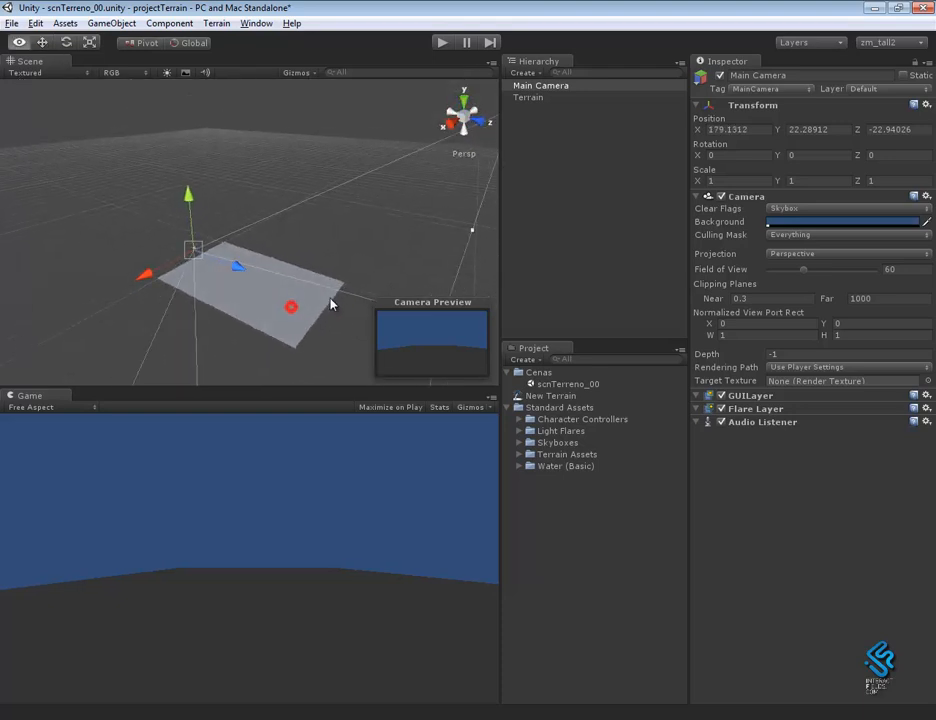
click(111, 23)
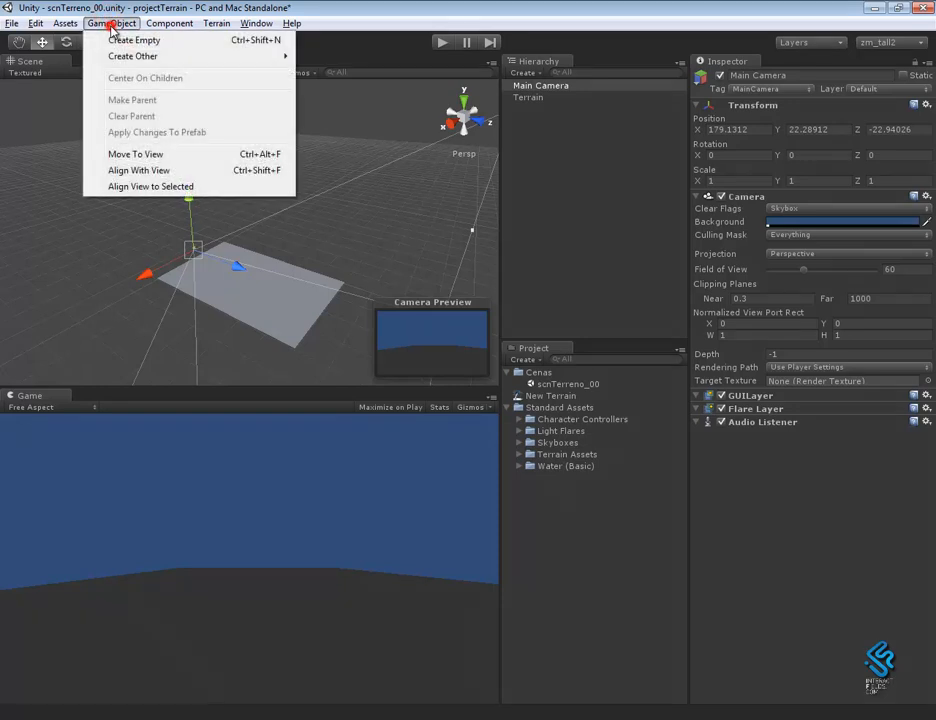
mouse_move(110, 56)
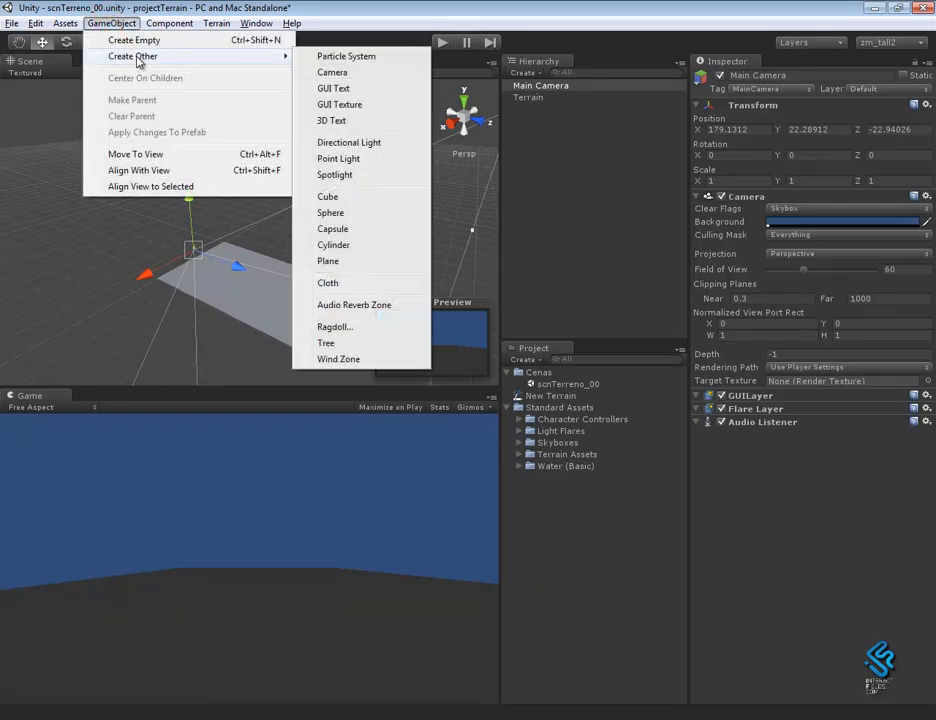
click(372, 143)
key(e)
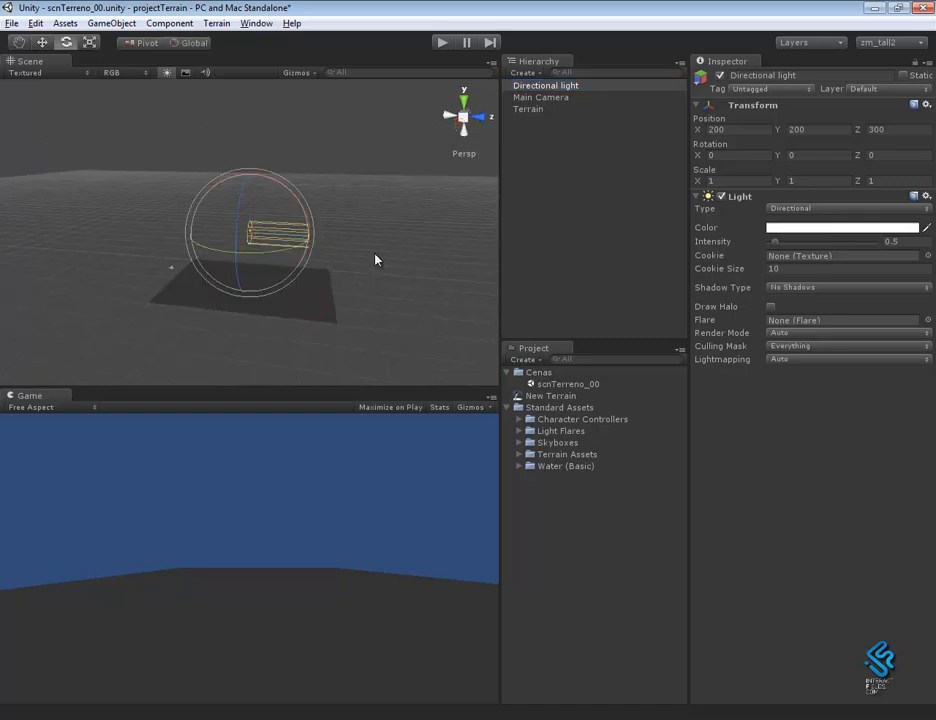
drag(287, 187, 325, 280)
key(w)
Examine the lit terrain's ground level relative to the camera and light from the side and in perspective
click(315, 266)
alt+right_drag(303, 285, 332, 309)
alt+drag(304, 288, 442, 170)
click(479, 115)
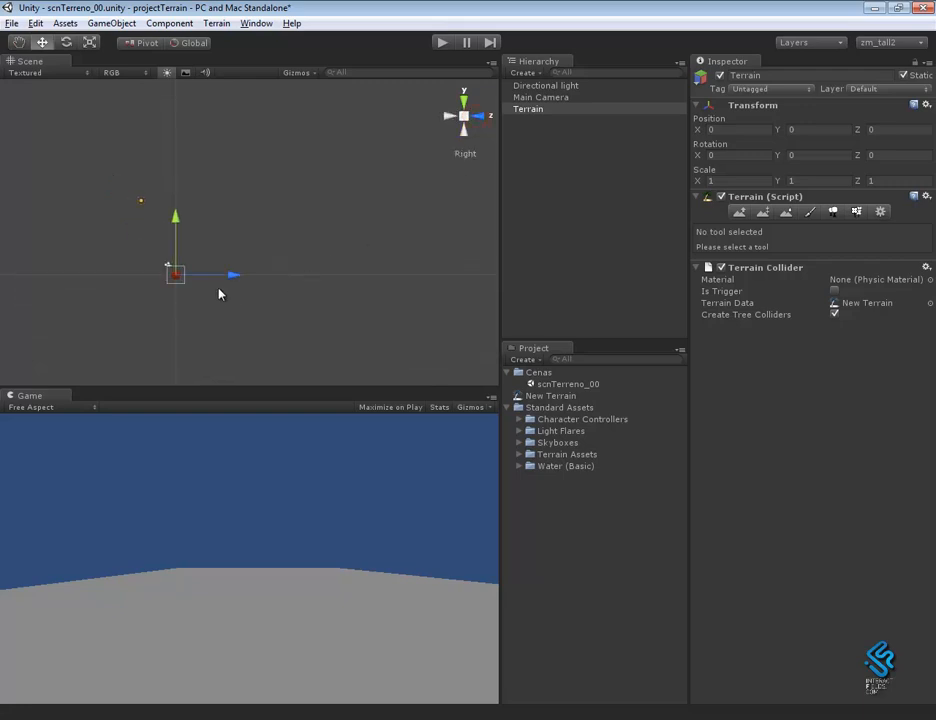
alt+right_drag(203, 281, 296, 345)
alt+middle_drag(152, 302, 242, 283)
alt+right_drag(230, 280, 258, 309)
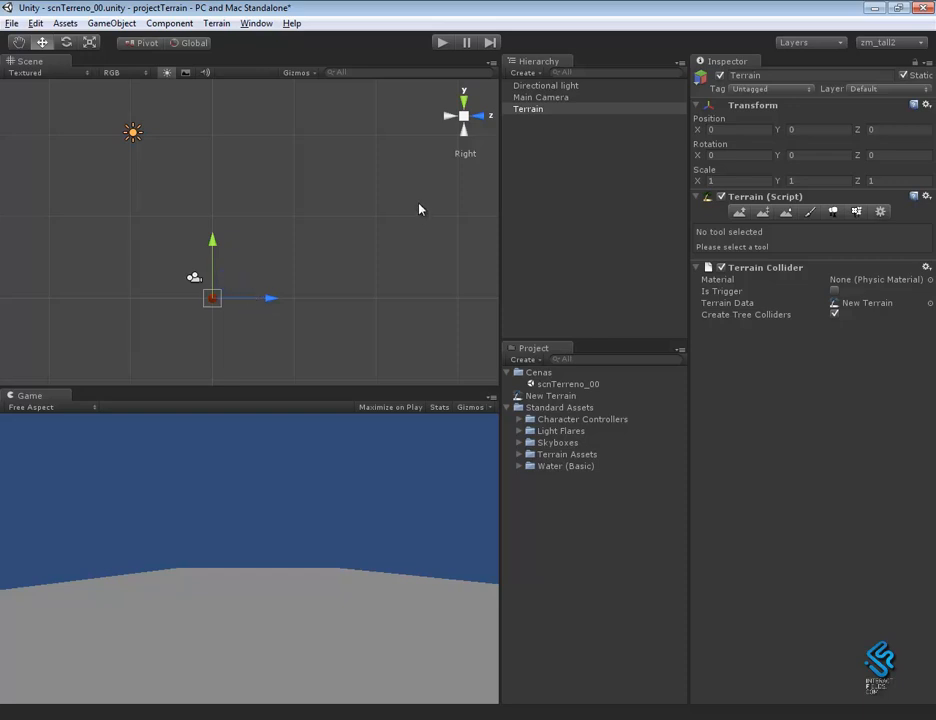
click(467, 120)
alt+drag(366, 345, 349, 291)
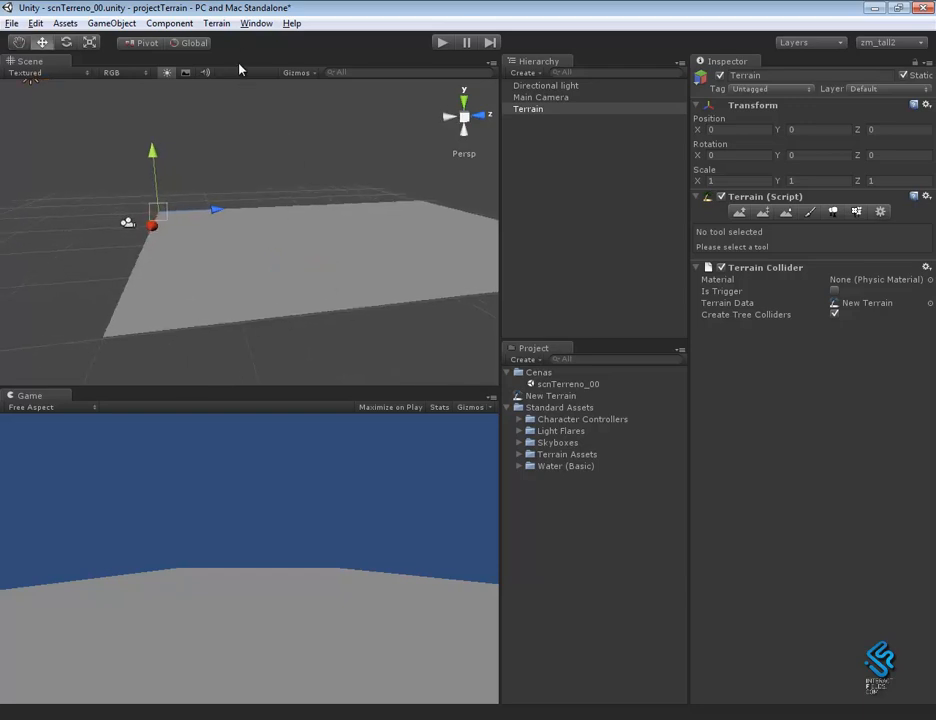
Flatten the terrain's heightmap at a height of 40
click(220, 25)
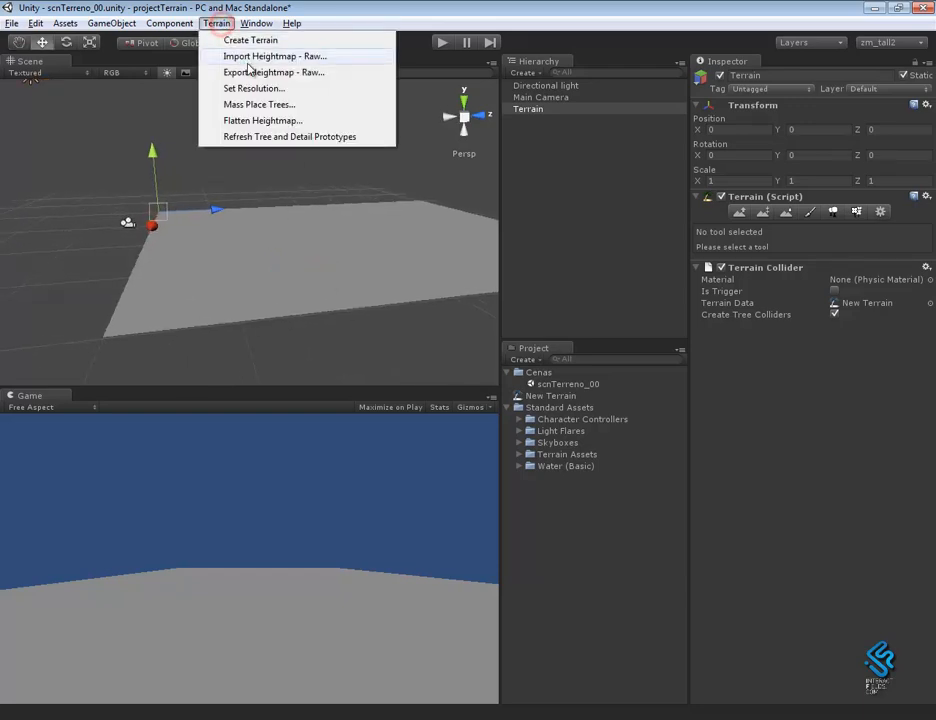
click(281, 121)
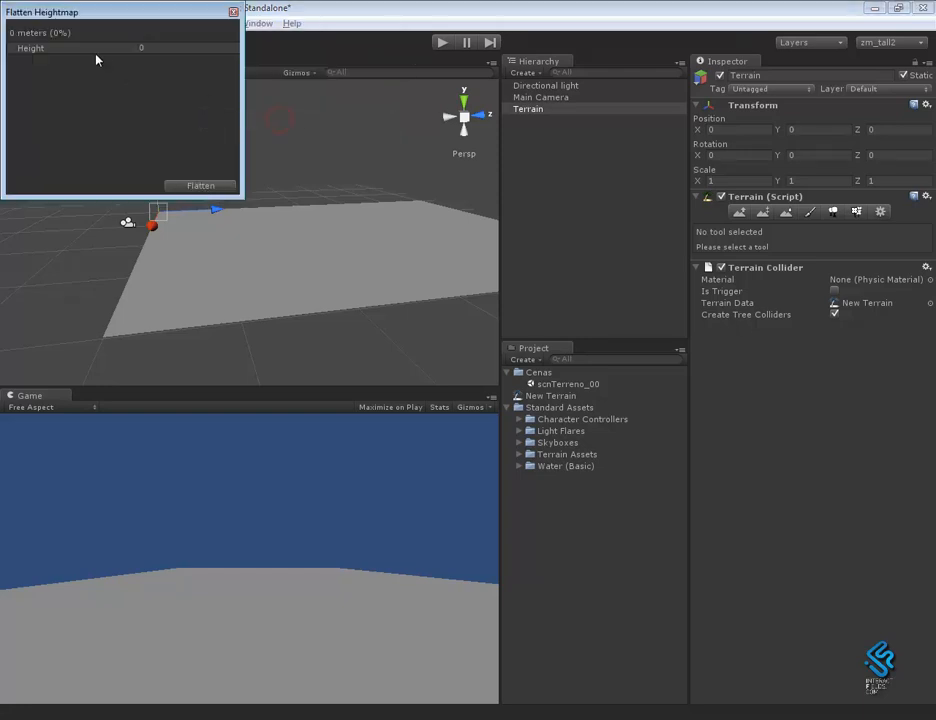
drag(110, 18, 451, 161)
click(497, 193)
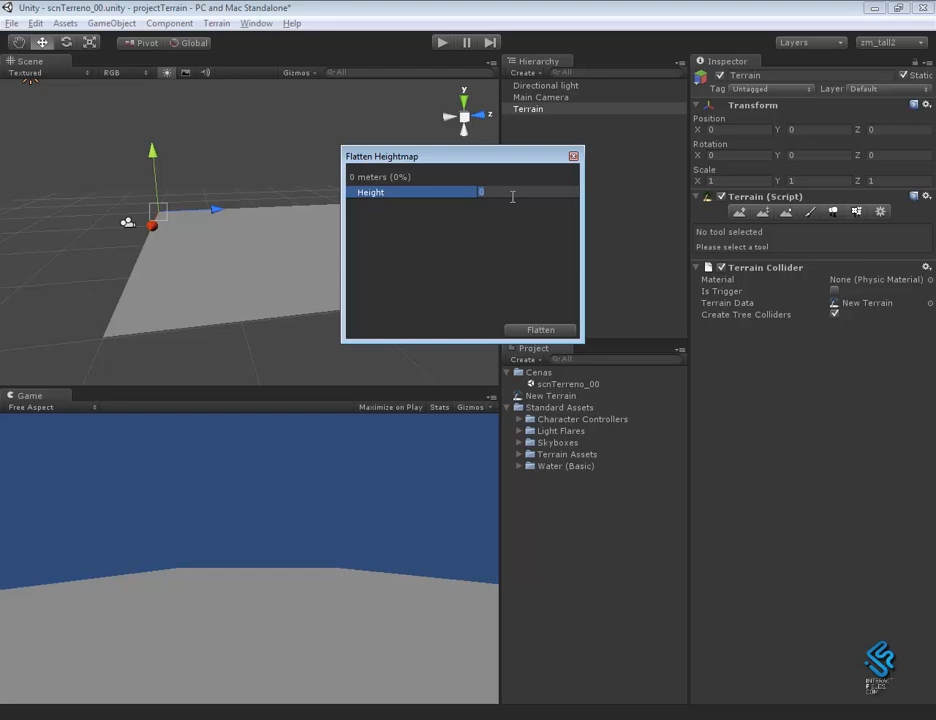
text(40)
click(540, 330)
Raise a first peak near the terrain's front corner with the Raise / Lower Terrain tool at brush size 25
alt+drag(224, 320, 205, 318)
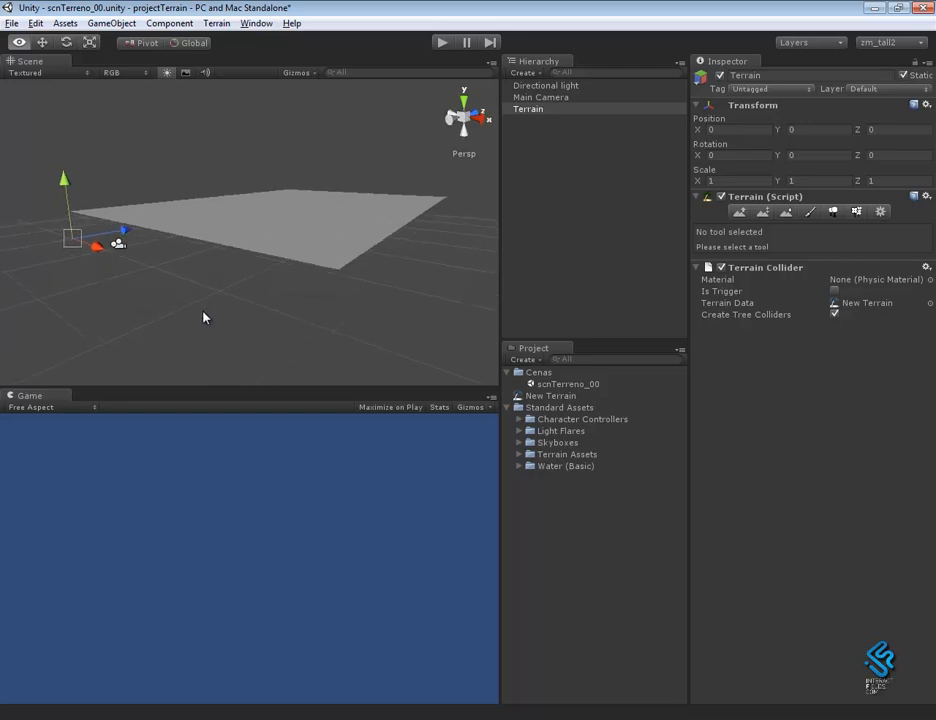
mouse_move(411, 309)
alt+mouse_down()
mouse_move(247, 336)
mouse_move(263, 361)
mouse_move(255, 330)
mouse_move(347, 355)
mouse_move(265, 326)
mouse_move(397, 293)
mouse_move(330, 330)
mouse_move(280, 290)
mouse_move(328, 313)
alt+mouse_up()
click(289, 251)
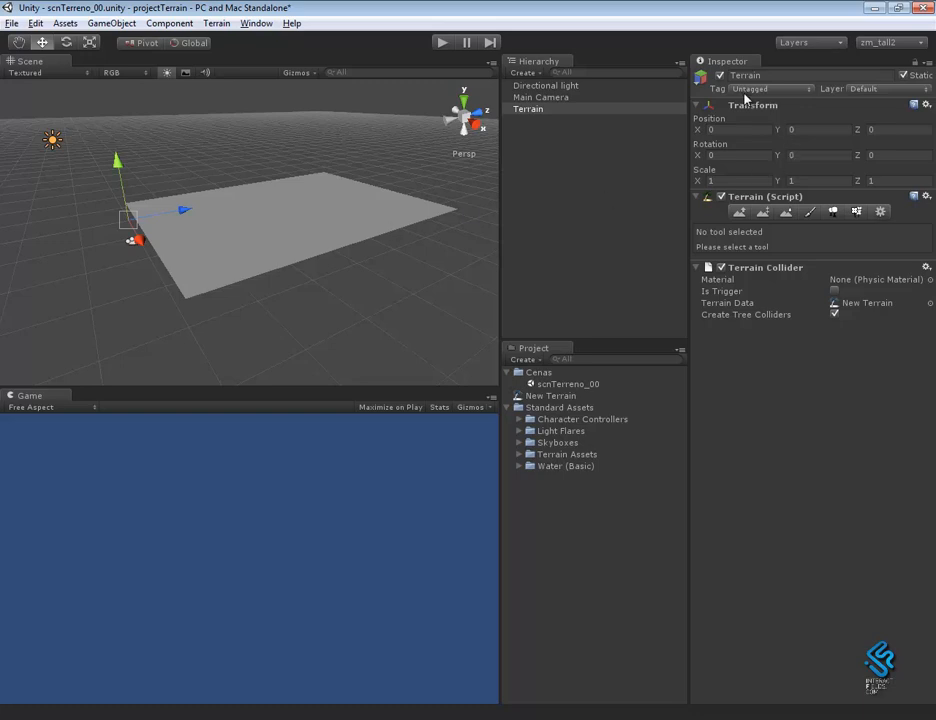
click(740, 213)
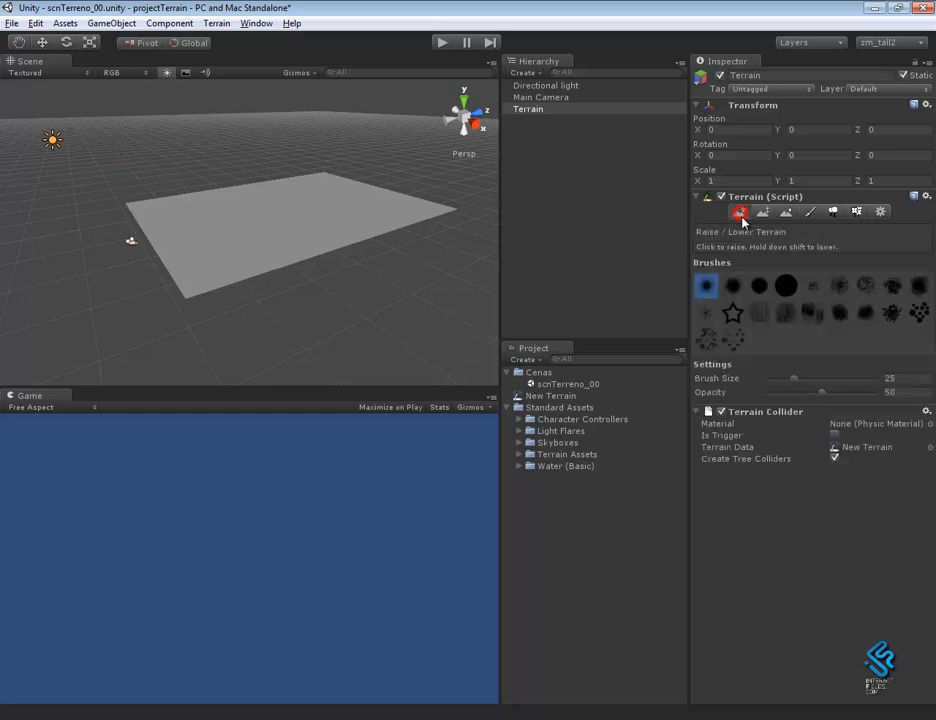
mouse_move(331, 307)
alt+mouse_down()
mouse_move(416, 326)
mouse_move(458, 359)
mouse_move(399, 328)
mouse_move(335, 250)
mouse_move(328, 267)
mouse_move(338, 305)
mouse_move(326, 300)
alt+mouse_up()
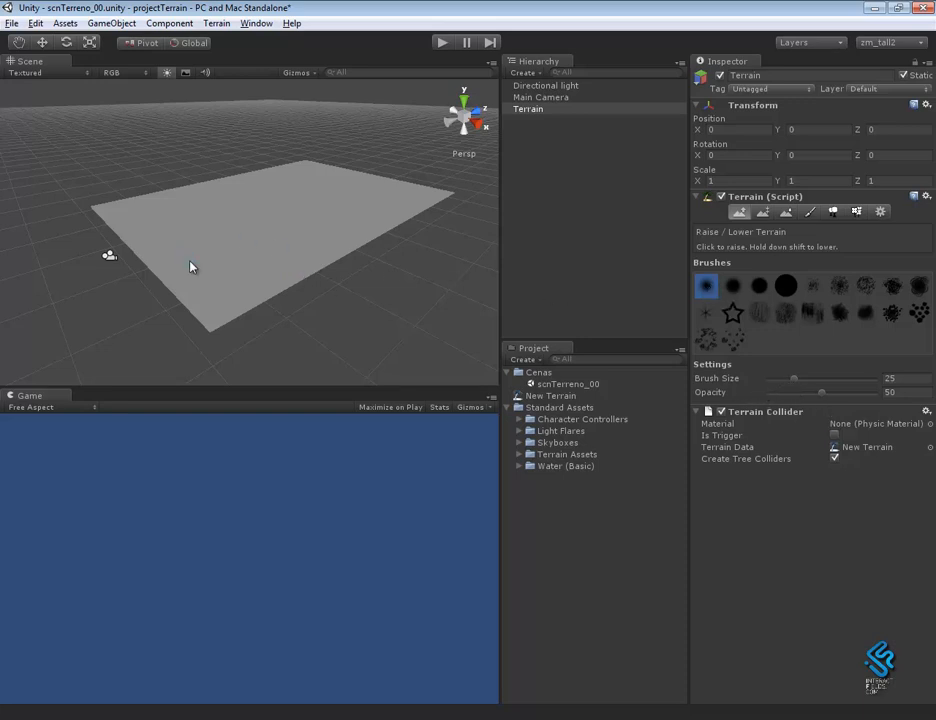
click(216, 281)
Increase the brush size to 72 and raise larger hills beside the first peak along the terrain's edge
drag(794, 378, 806, 381)
mouse_move(262, 277)
mouse_down()
mouse_move(277, 257)
mouse_move(296, 261)
mouse_up()
alt+right_drag(312, 274, 340, 292)
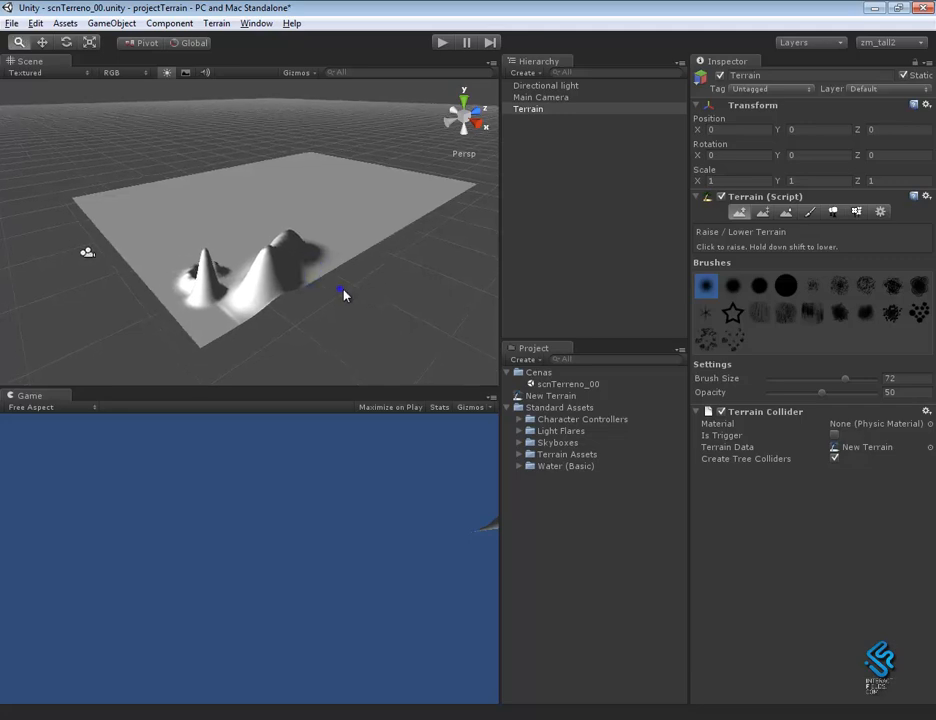
key(shift+space)
mouse_move(635, 514)
alt+mouse_down()
mouse_move(763, 600)
mouse_move(719, 495)
mouse_move(644, 494)
alt+mouse_up()
key(shift+space)
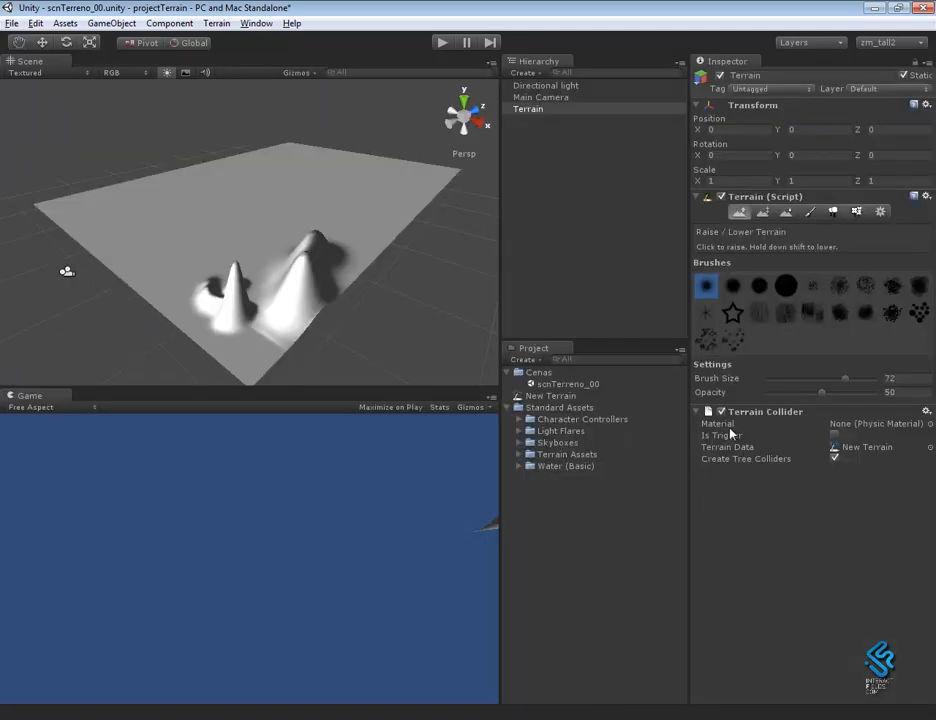
Raise more hills behind and beside the existing ones while varying the brush opacity, finishing with it at 57
drag(823, 395, 796, 398)
click(371, 221)
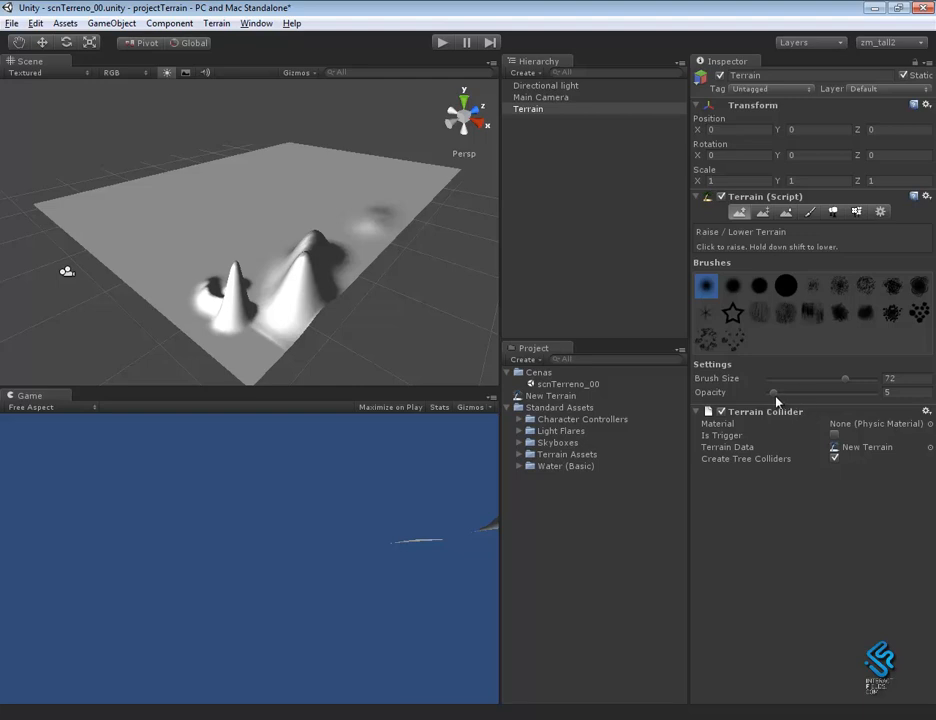
mouse_move(350, 216)
mouse_down()
mouse_move(334, 217)
mouse_move(340, 322)
mouse_move(400, 338)
mouse_up()
drag(280, 234, 304, 244)
mouse_move(265, 280)
alt+mouse_down()
mouse_move(222, 276)
mouse_move(232, 258)
alt+mouse_up()
drag(844, 393, 828, 401)
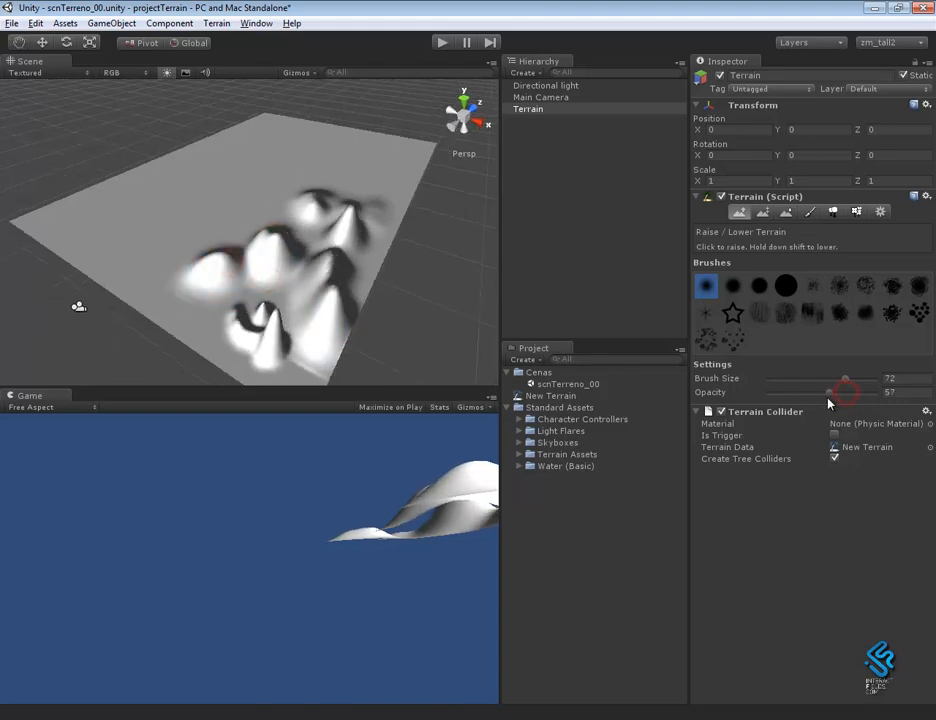
Switch the scene display to Tex-Wire and inspect the mesh of the raised hills up close
click(24, 72)
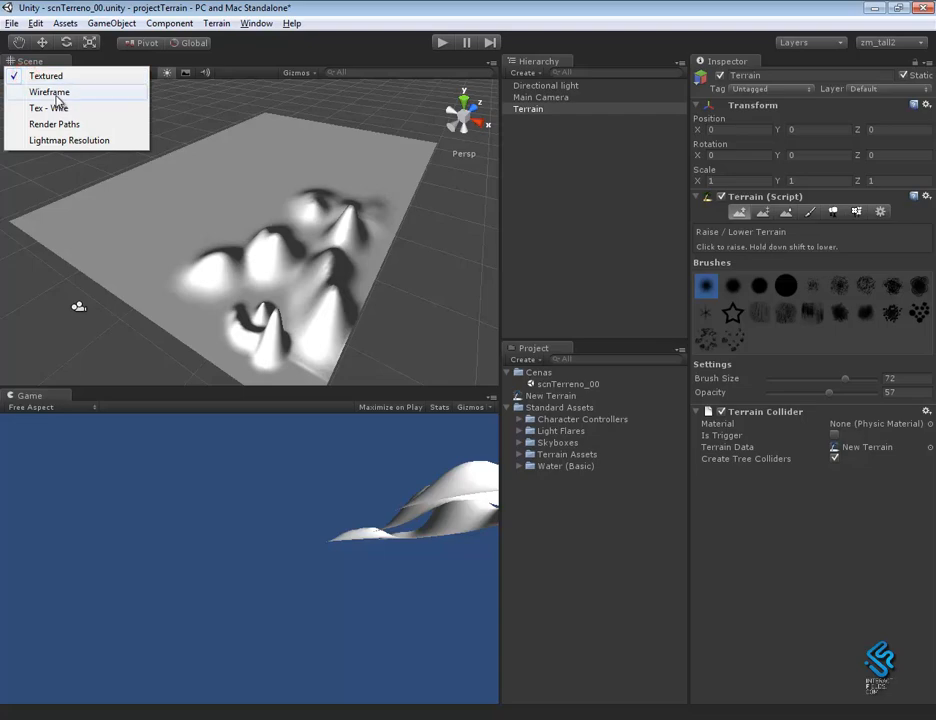
click(61, 110)
scroll(384, 305, up, 5)
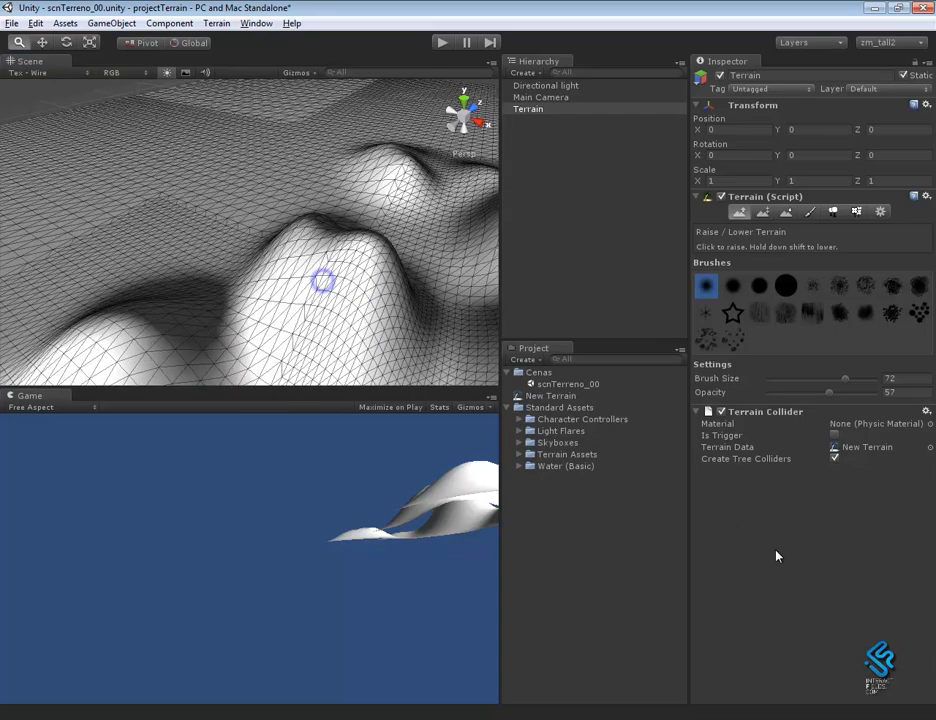
alt+drag(372, 278, 319, 223)
alt+right_drag(345, 299, 252, 246)
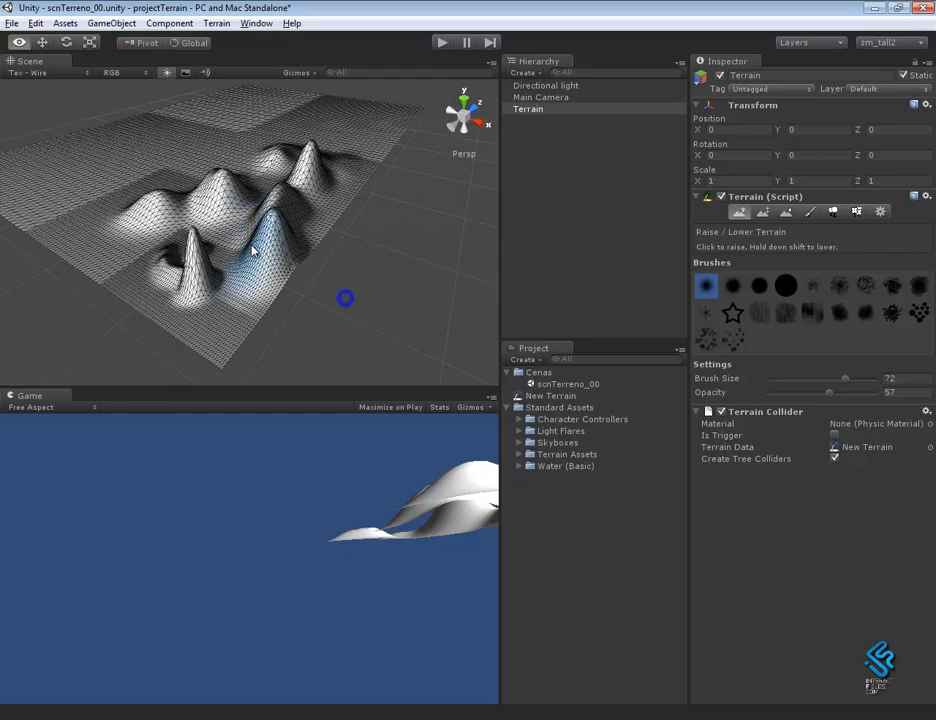
Raise additional peaks on the flat ground around the existing hills and check them from the opposite side
alt+drag(251, 245, 284, 282)
mouse_move(182, 286)
mouse_down()
mouse_move(130, 279)
mouse_move(154, 250)
mouse_move(140, 235)
mouse_move(166, 234)
mouse_up()
mouse_move(201, 259)
alt+mouse_down()
mouse_move(273, 262)
mouse_move(320, 279)
alt+mouse_up()
mouse_move(167, 268)
mouse_down()
mouse_move(194, 282)
mouse_move(192, 253)
mouse_move(160, 266)
mouse_up()
alt+right_drag(286, 281, 248, 275)
alt+drag(249, 274, 362, 280)
alt+middle_drag(290, 279, 307, 296)
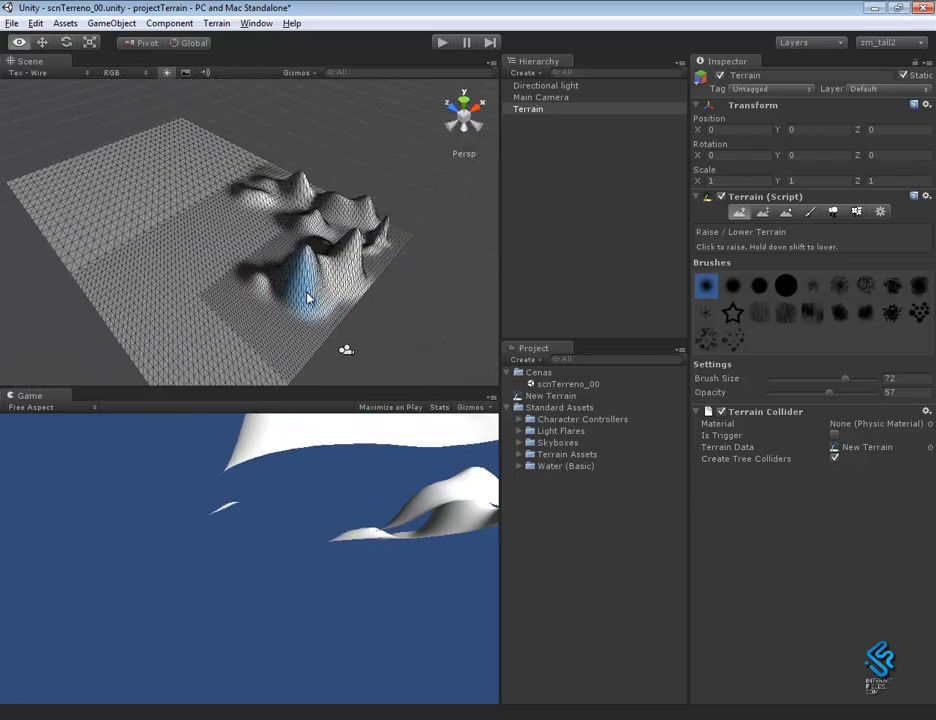
Set the Paint Height tool's height to 44.38356 and paint a low flat plateau on the open ground beside the hills
alt+right_drag(306, 290, 429, 350)
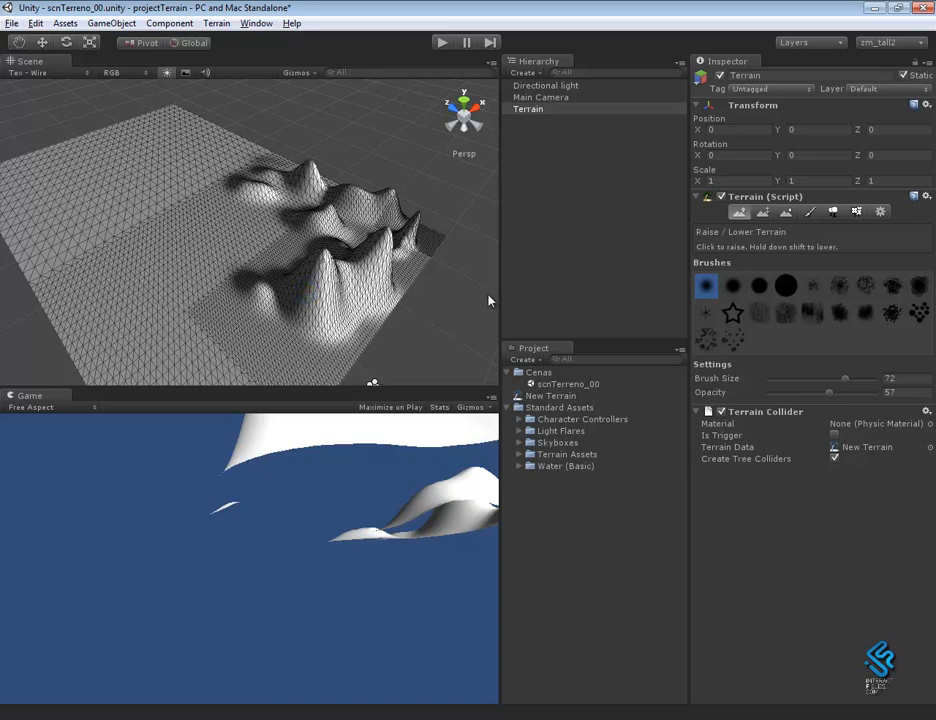
click(764, 214)
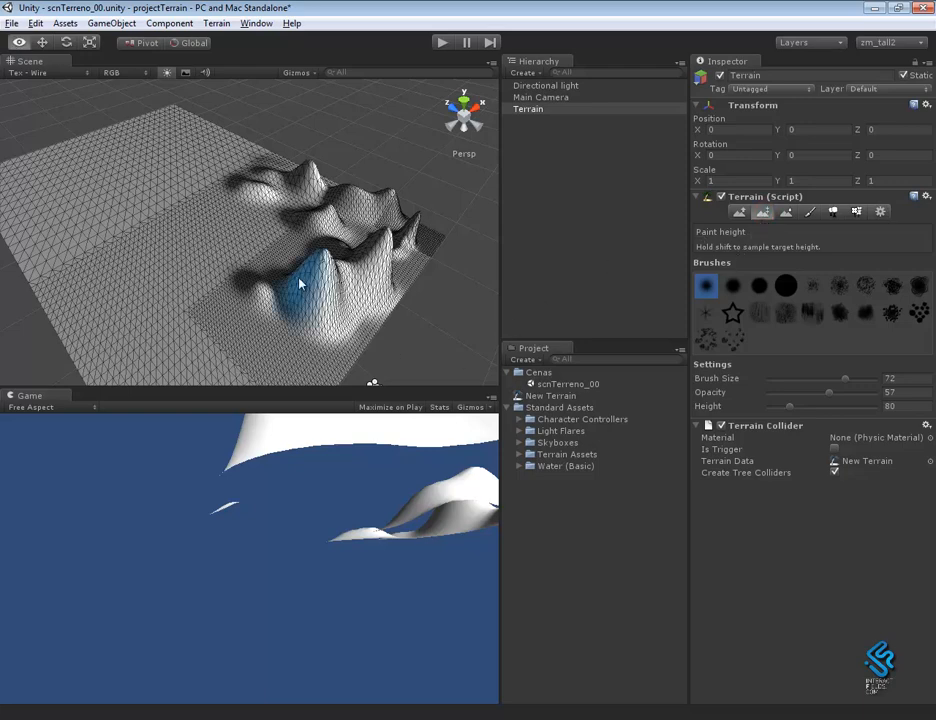
alt+drag(298, 277, 348, 252)
alt+drag(409, 272, 422, 280)
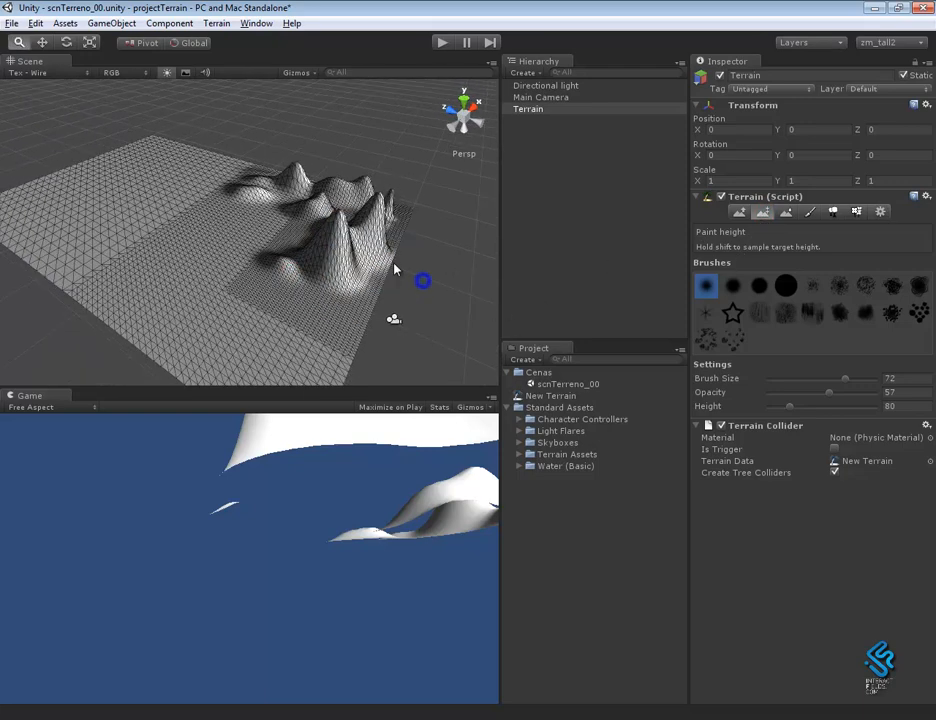
click(736, 213)
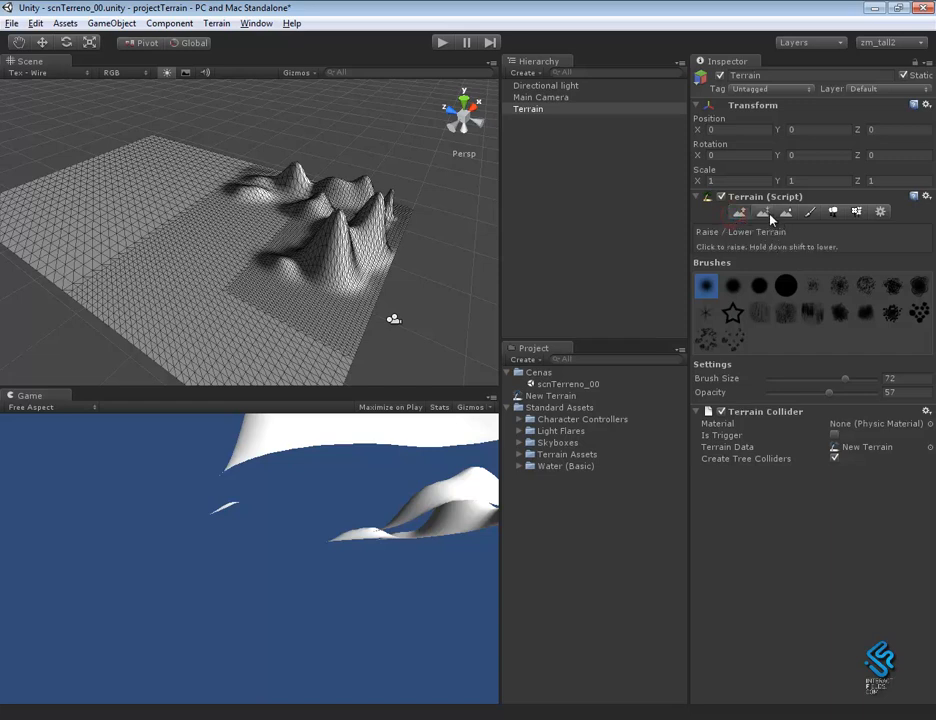
click(771, 215)
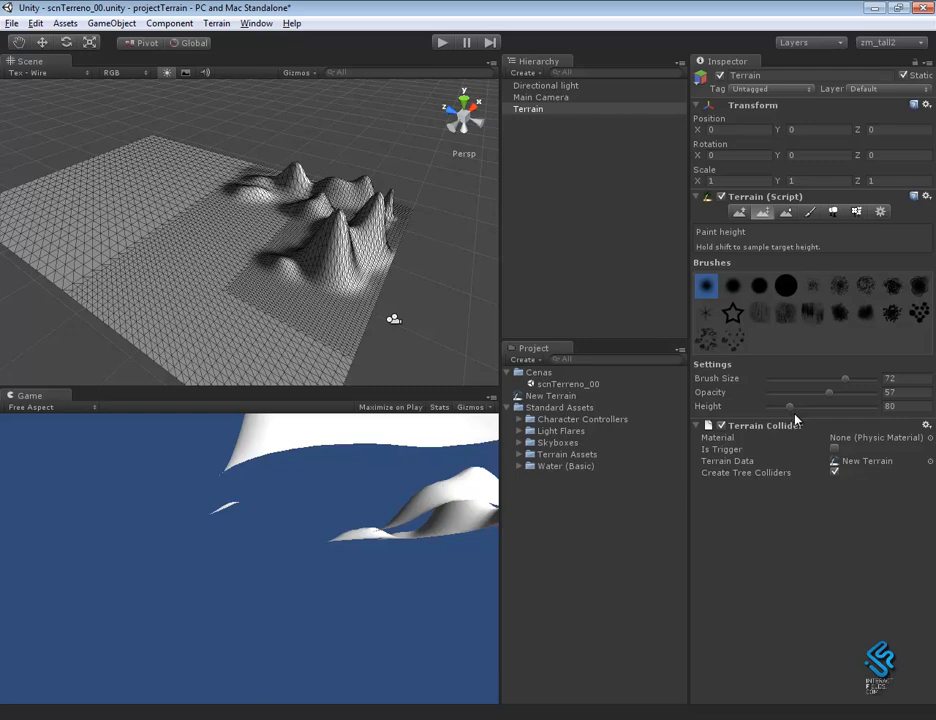
drag(790, 408, 782, 410)
mouse_move(226, 282)
mouse_down()
mouse_move(222, 296)
mouse_move(239, 310)
mouse_up()
alt+right_drag(240, 323, 368, 354)
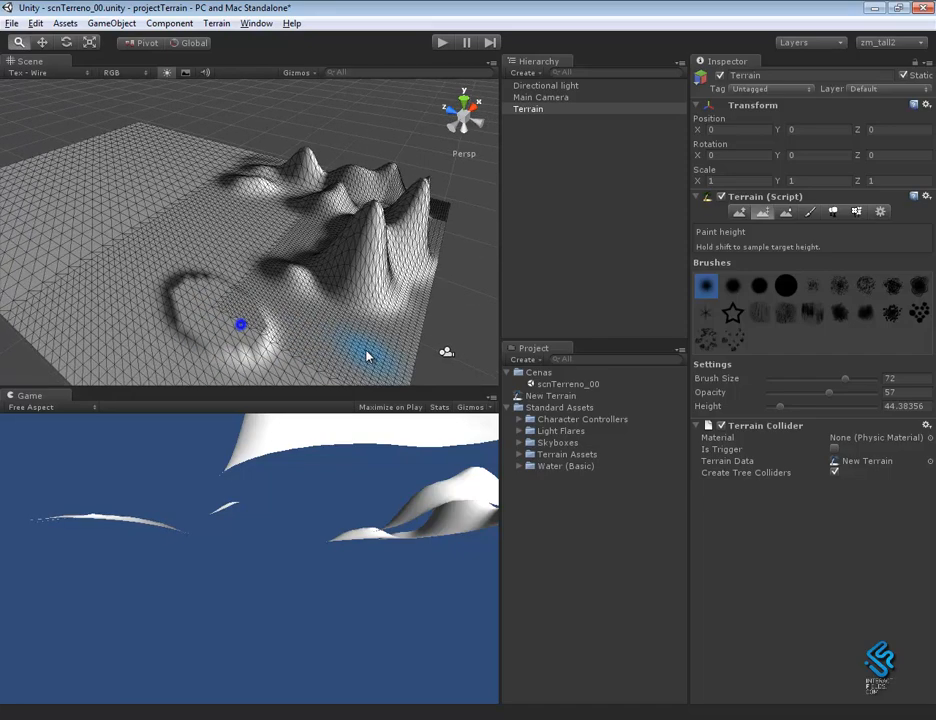
middle_drag(368, 354, 335, 305)
alt+drag(337, 306, 380, 310)
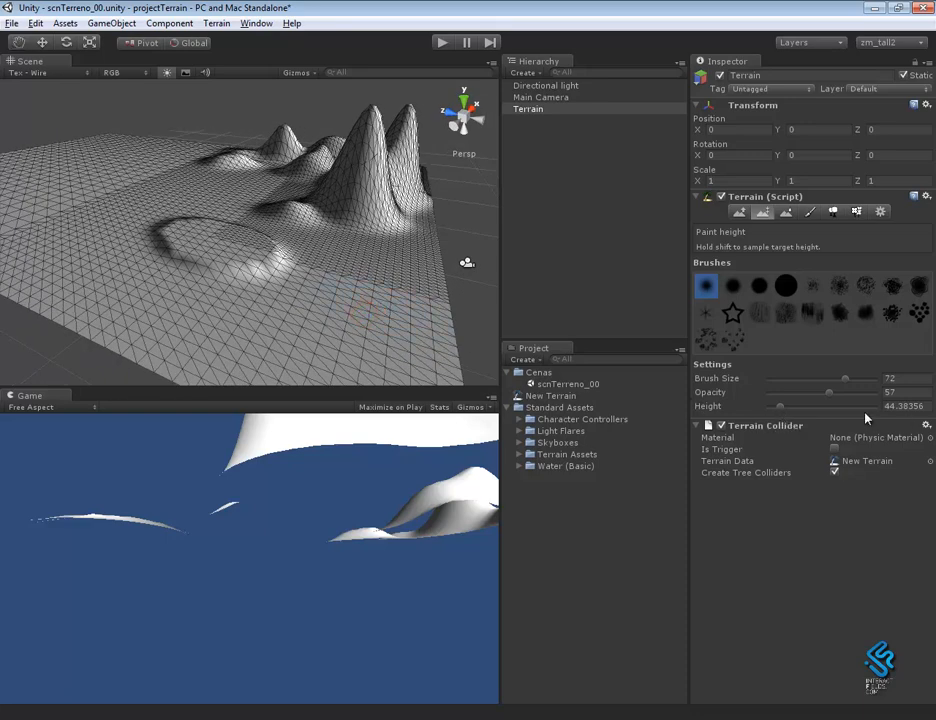
Set the target height to 90.9589 and paint a taller flat-topped plateau next to the low one, near the terrain's corner
drag(780, 406, 792, 406)
click(283, 292)
mouse_move(283, 292)
mouse_down()
mouse_move(303, 286)
mouse_move(420, 318)
mouse_up()
scroll(358, 291, down, 5)
alt+drag(358, 291, 374, 322)
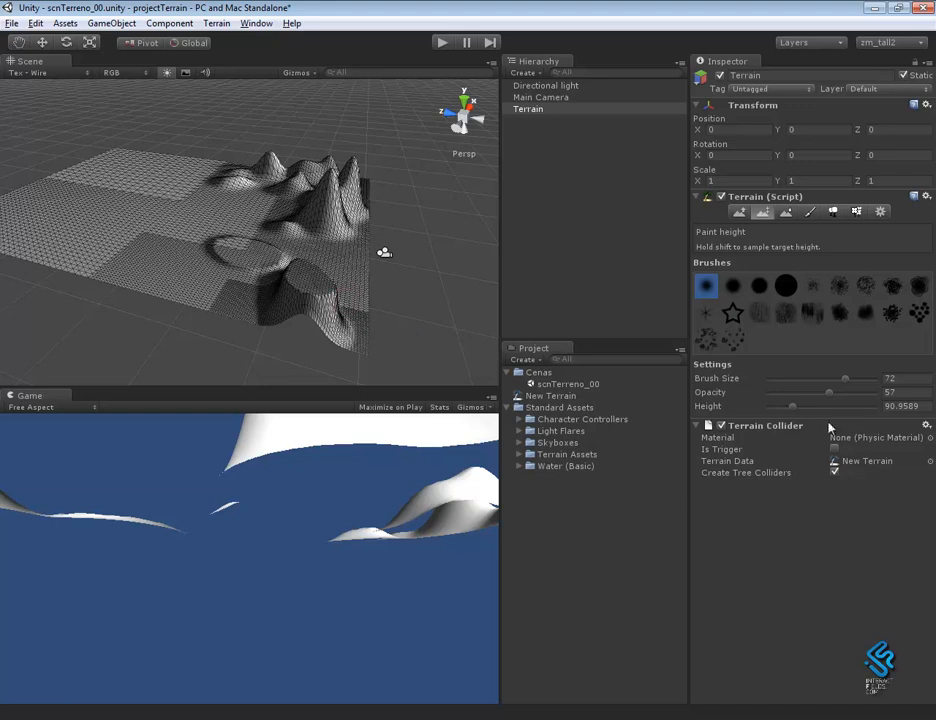
Lower the target height to about 19.73, carve a flat-bottomed basin beside the two plateaus, and sample the target height there
drag(792, 409, 775, 412)
alt+right_drag(412, 249, 455, 299)
mouse_move(354, 333)
alt+mouse_down()
mouse_move(355, 283)
mouse_move(340, 306)
alt+mouse_up()
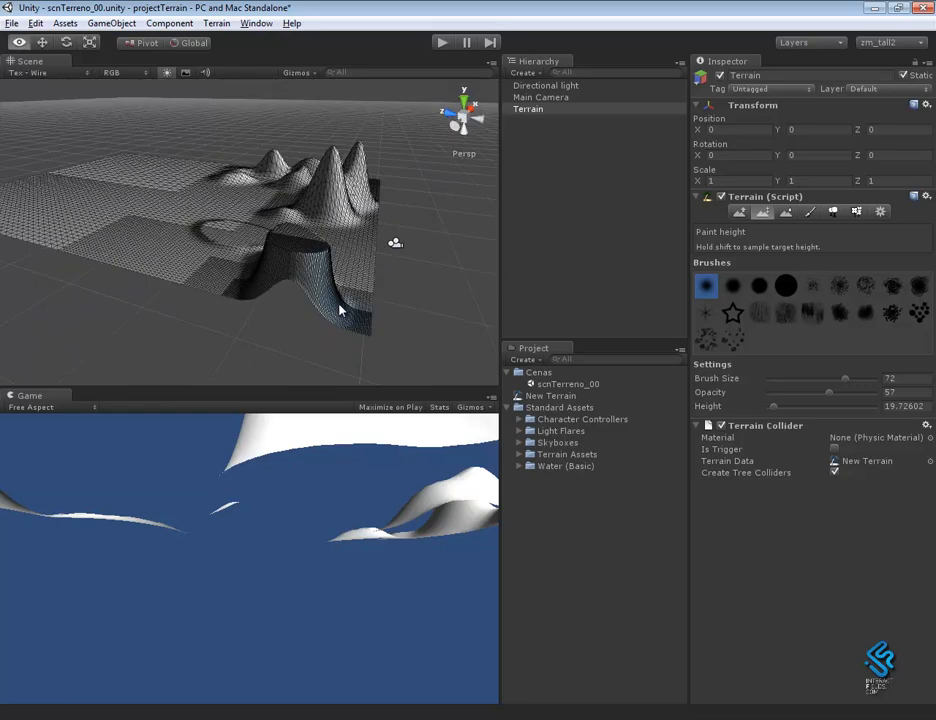
mouse_move(207, 254)
mouse_down()
mouse_move(200, 299)
mouse_move(215, 324)
mouse_move(249, 297)
mouse_move(276, 306)
mouse_move(300, 340)
mouse_move(376, 394)
mouse_move(334, 326)
mouse_up()
shift+click(333, 319)
shift+click(299, 317)
alt+drag(353, 288, 250, 320)
Raise a peak on the flat ground beside the basin with Raise/Lower Terrain and switch the scene display to Textured
click(738, 213)
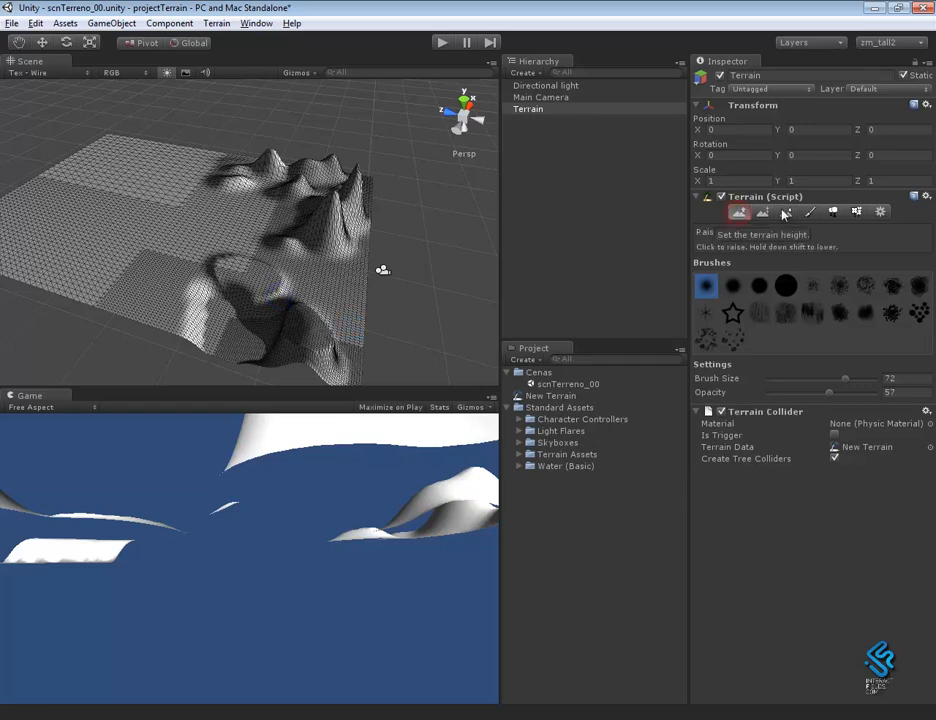
alt+drag(416, 290, 353, 286)
drag(176, 242, 203, 271)
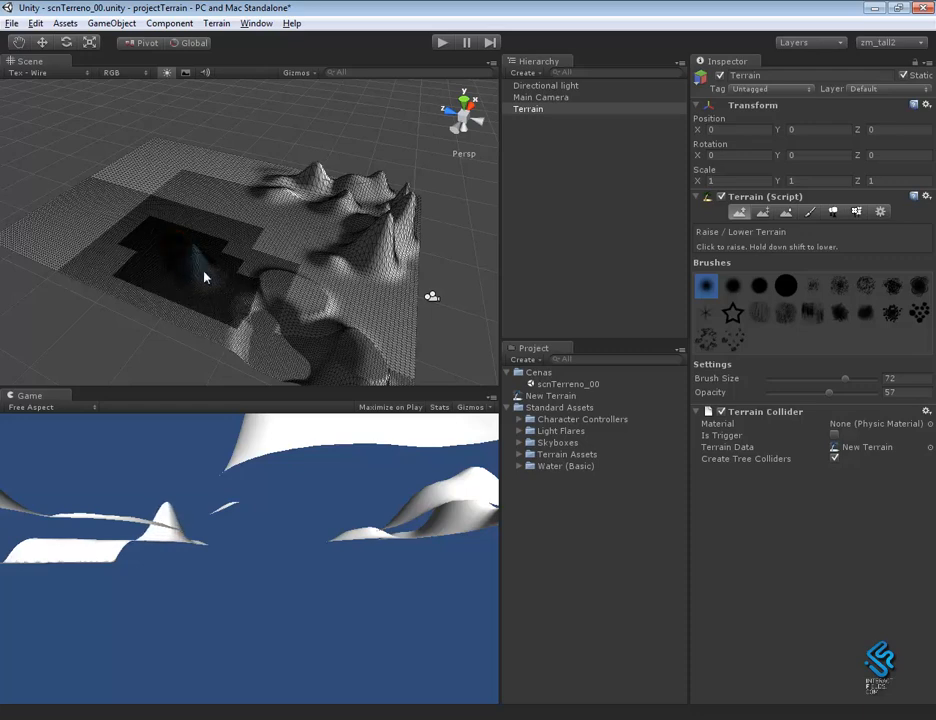
click(29, 73)
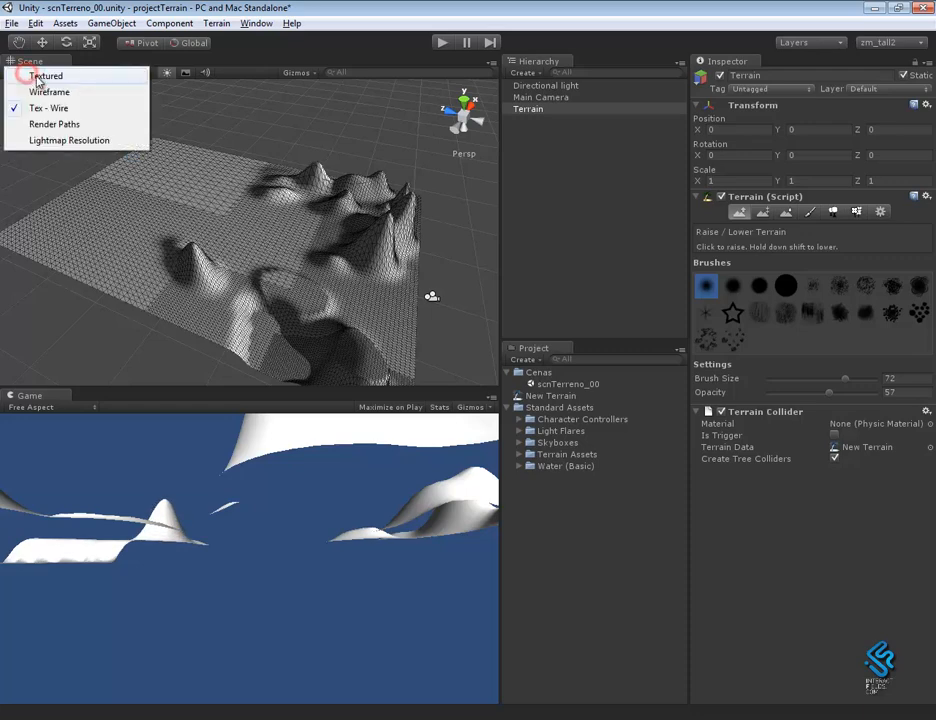
click(36, 76)
Lower the terrain along the edge beside the new peak into a deep flat-bottomed hollow and enlarge the Scene view
mouse_move(148, 266)
mouse_down()
mouse_move(157, 286)
mouse_move(146, 305)
mouse_move(212, 328)
mouse_move(159, 292)
mouse_move(184, 297)
mouse_move(171, 315)
mouse_move(193, 335)
mouse_move(207, 328)
mouse_move(261, 232)
mouse_up()
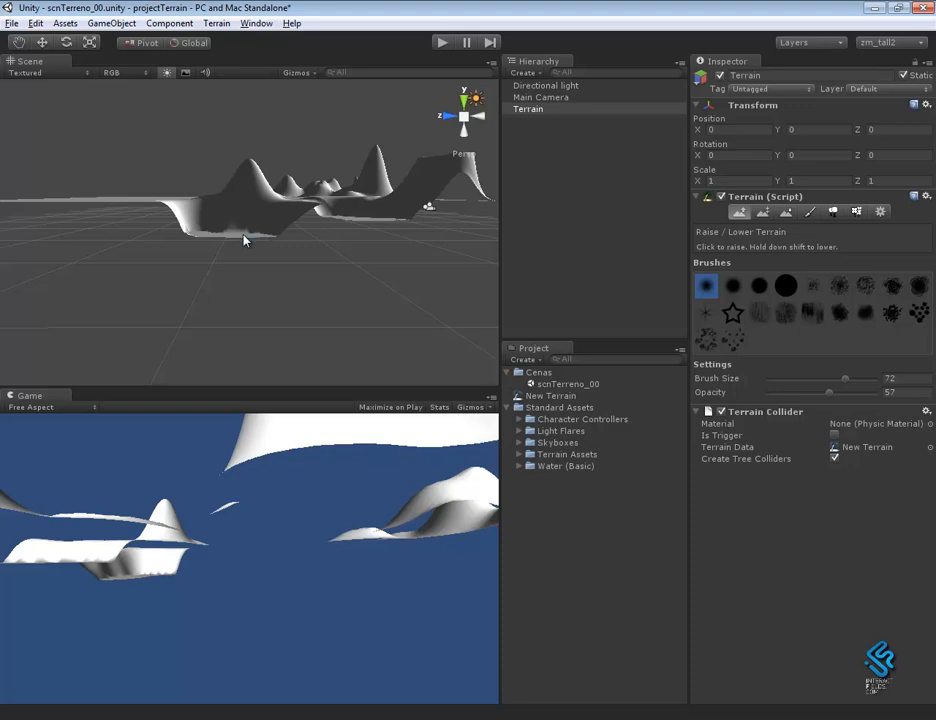
alt+drag(398, 239, 322, 360)
alt+drag(347, 317, 282, 307)
drag(420, 387, 433, 564)
drag(140, 333, 134, 360)
mouse_move(80, 335)
mouse_down()
mouse_move(96, 333)
mouse_move(83, 335)
mouse_move(138, 381)
mouse_up()
Set Paint Height to height 0, raise the opacity to 100, and cut down the terrain's side and far borders
click(763, 211)
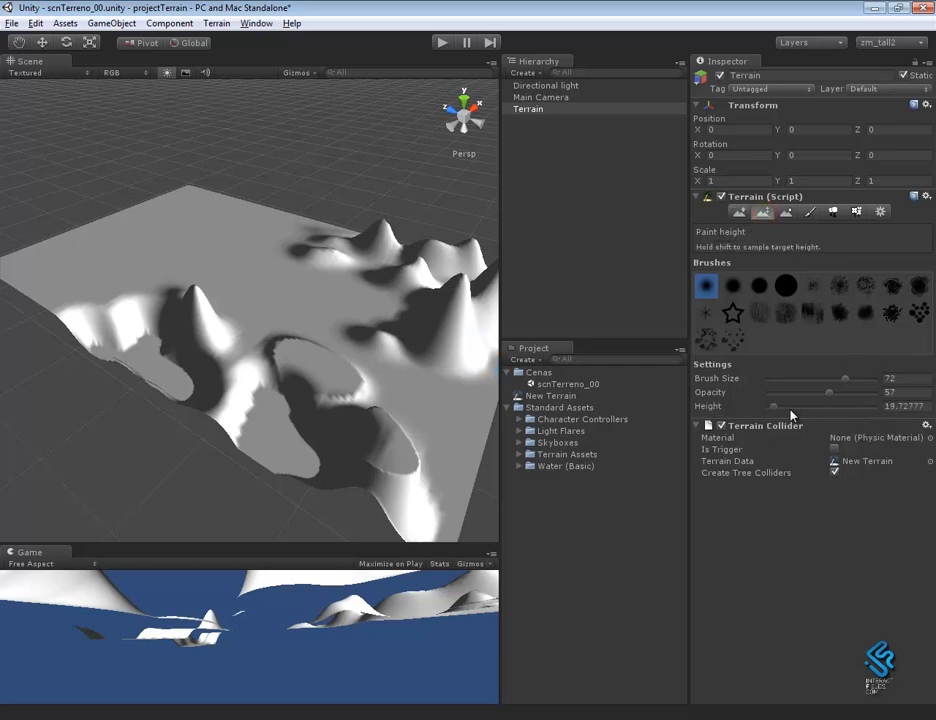
drag(778, 411, 726, 415)
mouse_move(148, 283)
mouse_down()
mouse_move(94, 328)
mouse_move(28, 293)
mouse_move(34, 312)
mouse_up()
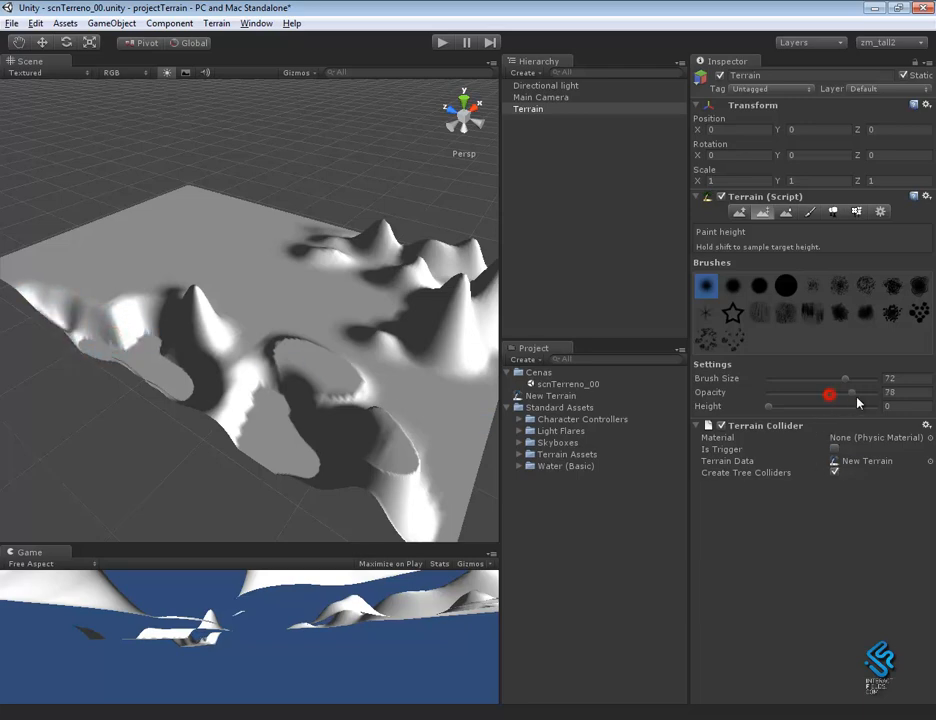
mouse_move(128, 277)
mouse_down()
mouse_move(84, 326)
mouse_move(8, 292)
mouse_move(27, 307)
mouse_move(24, 300)
mouse_up()
alt+drag(221, 382, 117, 415)
mouse_move(74, 262)
mouse_down()
mouse_move(57, 225)
mouse_move(270, 171)
mouse_up()
Cut down the terrain's border along the high hills to height 0 and dig a crater in the middle
alt+right_drag(397, 324, 349, 318)
alt+drag(328, 290, 263, 378)
mouse_move(156, 452)
mouse_down()
mouse_move(162, 443)
mouse_move(233, 450)
mouse_move(299, 438)
mouse_move(308, 424)
mouse_move(347, 414)
mouse_up()
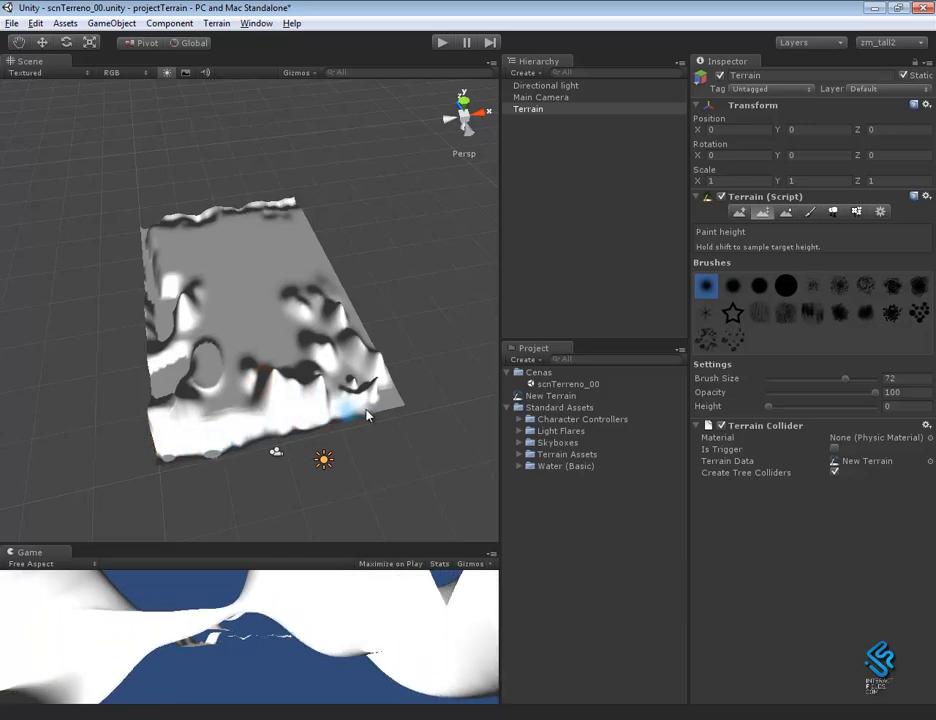
mouse_move(245, 309)
mouse_down()
mouse_move(275, 315)
mouse_move(255, 328)
mouse_move(238, 316)
mouse_move(247, 307)
mouse_up()
Set the target height to 219.1781 and paint additional peaks between the crater and the existing hills
alt+drag(211, 405, 384, 380)
mouse_move(249, 337)
alt+right_down()
mouse_move(420, 455)
mouse_move(378, 415)
alt+right_up()
middle_drag(378, 415, 316, 425)
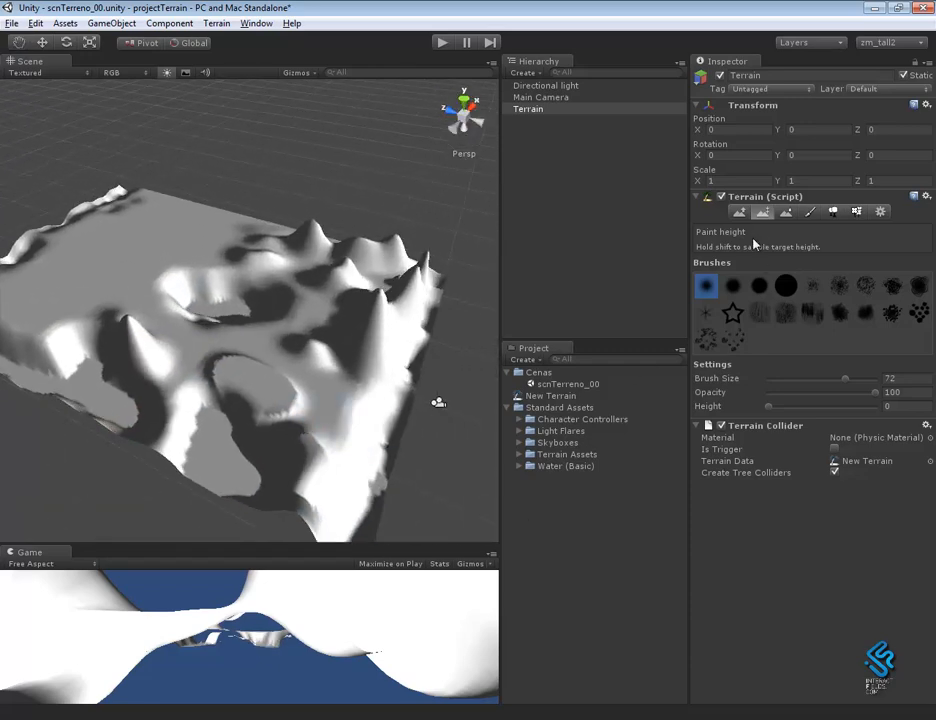
drag(767, 406, 826, 412)
mouse_move(221, 244)
mouse_down()
mouse_move(366, 259)
mouse_move(378, 272)
mouse_move(342, 300)
mouse_up()
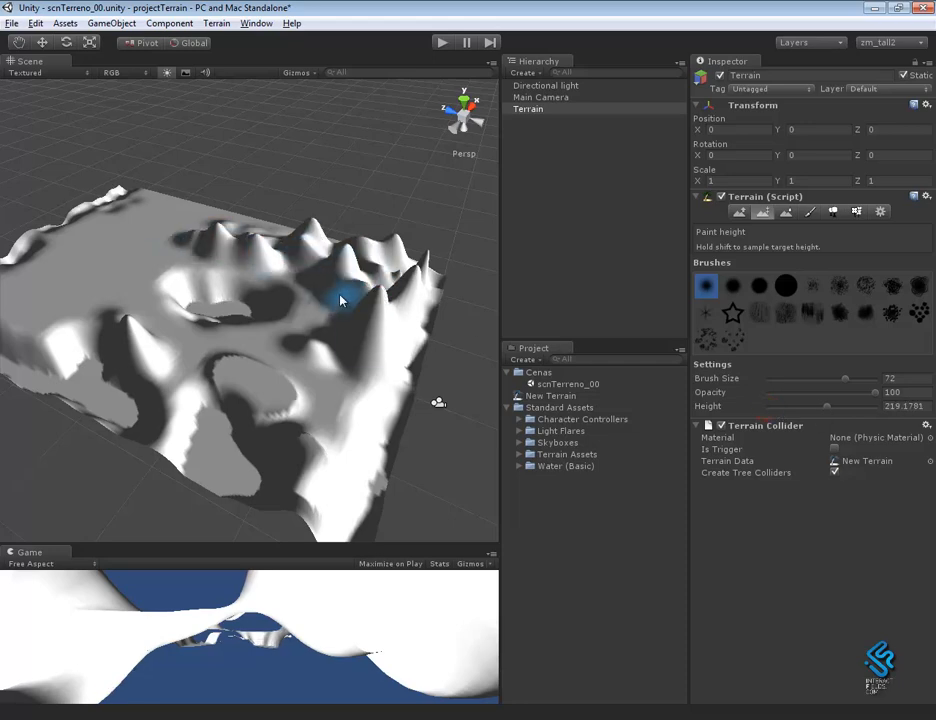
Smooth the hill slopes, the crater edges and the plateau rim with the Smooth Height tool
click(786, 213)
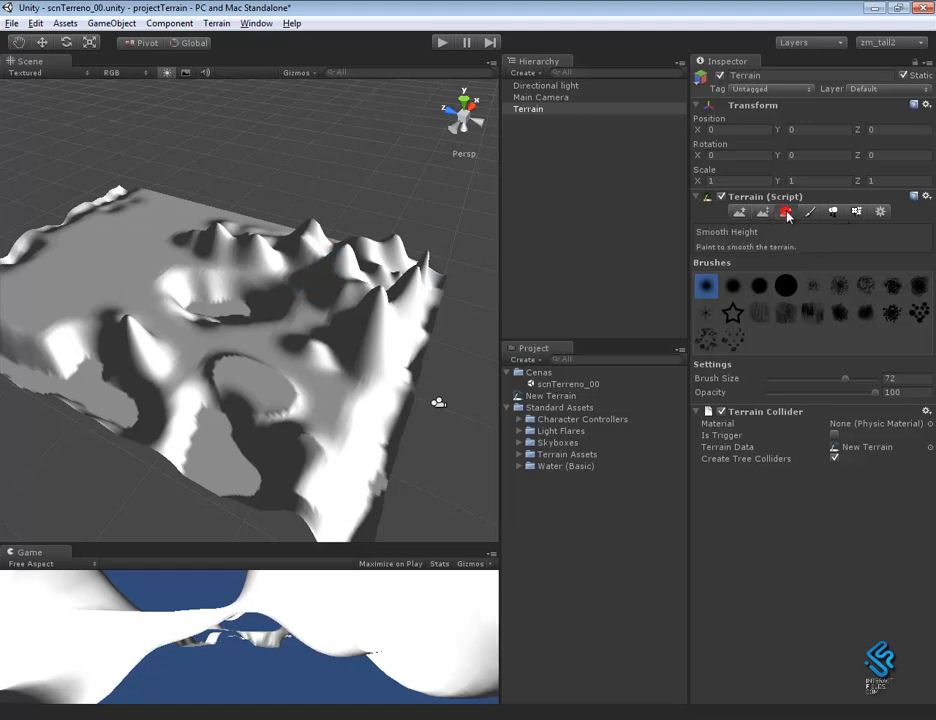
mouse_move(343, 353)
alt+mouse_down()
mouse_move(251, 387)
mouse_move(255, 366)
mouse_move(247, 375)
mouse_move(345, 418)
mouse_move(380, 401)
alt+mouse_up()
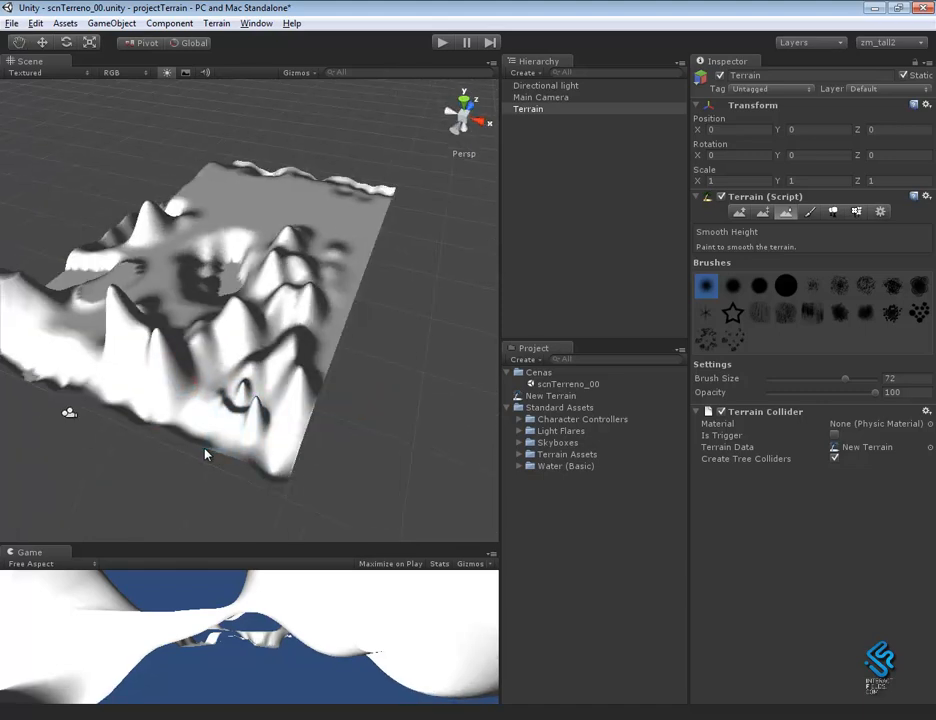
drag(254, 316, 257, 313)
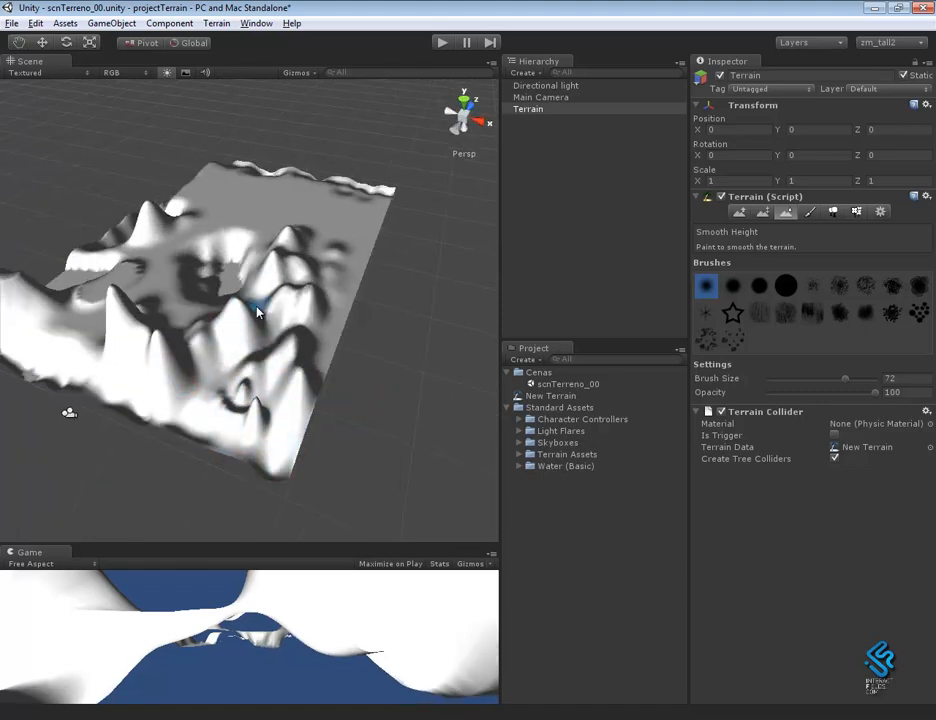
scroll(215, 274, up, 5)
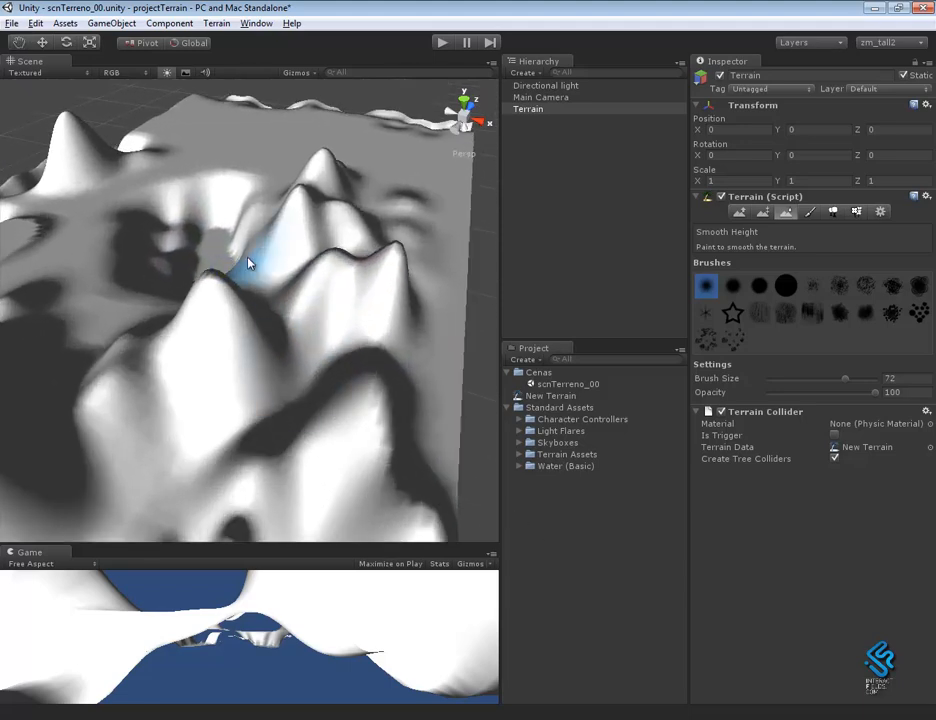
mouse_move(132, 188)
alt+mouse_down()
mouse_move(223, 343)
mouse_move(261, 378)
alt+mouse_up()
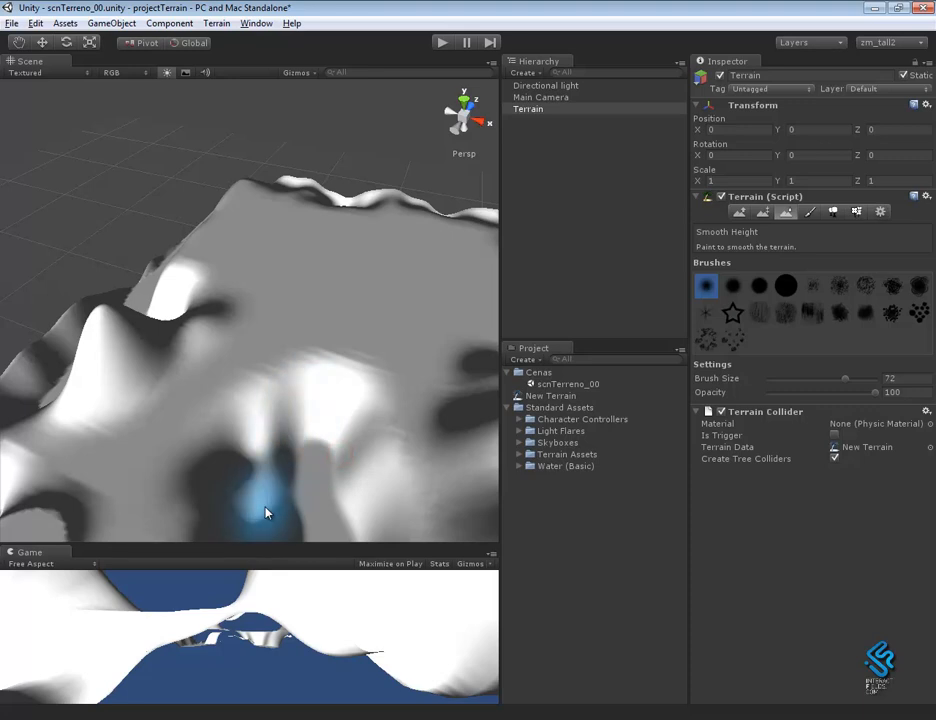
click(331, 372)
mouse_move(341, 391)
alt+right_down()
mouse_move(332, 368)
mouse_move(119, 382)
alt+right_up()
click(104, 418)
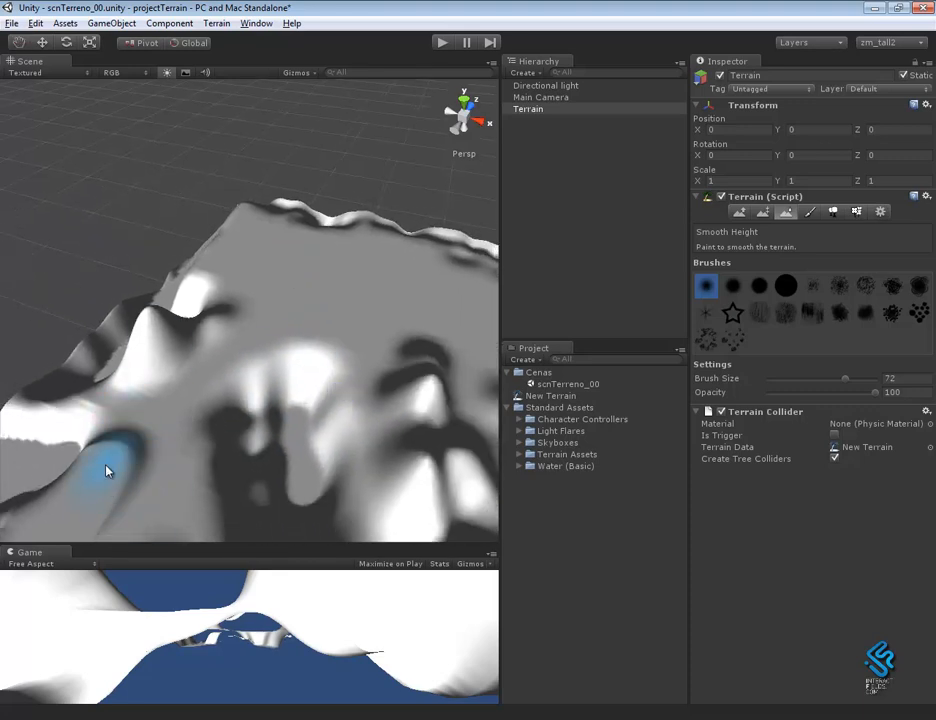
Display the scene as Tex-Wire and smooth the steep slopes around the carved hollows up close
click(24, 74)
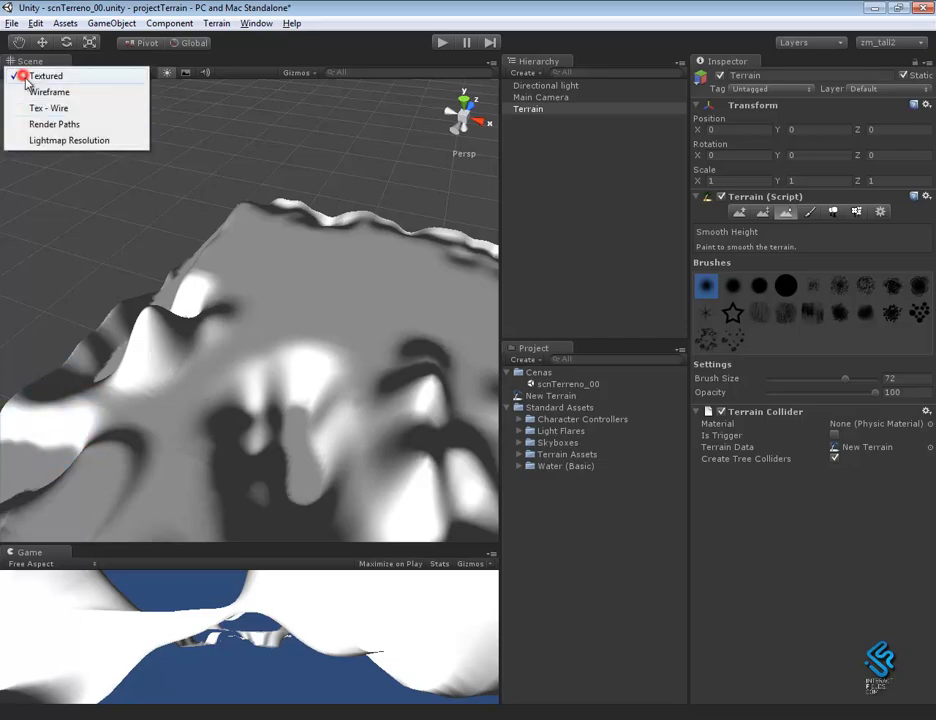
click(50, 108)
mouse_move(136, 372)
alt+right_down()
mouse_move(230, 338)
mouse_move(353, 463)
mouse_move(236, 366)
alt+right_up()
alt+drag(198, 378, 530, 418)
alt+drag(229, 415, 440, 360)
mouse_move(116, 395)
alt+right_down()
mouse_move(182, 430)
mouse_move(230, 425)
alt+right_up()
middle_drag(220, 420, 440, 380)
alt+right_drag(272, 439, 316, 384)
mouse_move(274, 380)
mouse_down()
mouse_move(239, 403)
mouse_move(247, 389)
mouse_move(288, 384)
mouse_move(349, 410)
mouse_move(225, 414)
mouse_up()
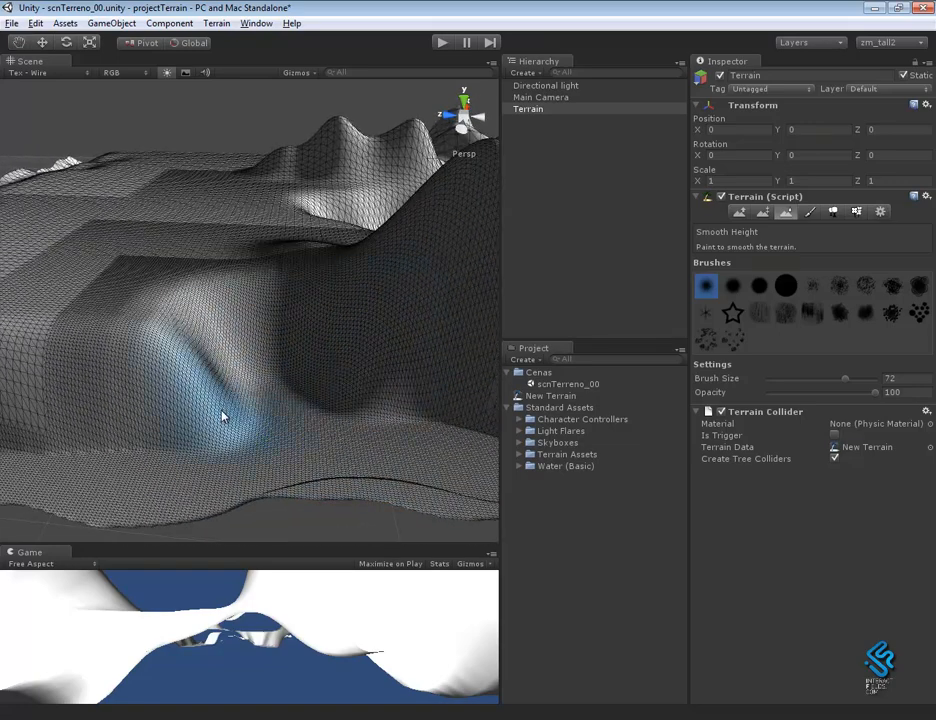
mouse_move(313, 464)
alt+right_down()
mouse_move(253, 435)
mouse_move(314, 418)
alt+right_up()
mouse_move(324, 381)
mouse_down()
mouse_move(443, 426)
mouse_move(350, 385)
mouse_move(309, 453)
mouse_move(334, 439)
mouse_move(424, 493)
mouse_up()
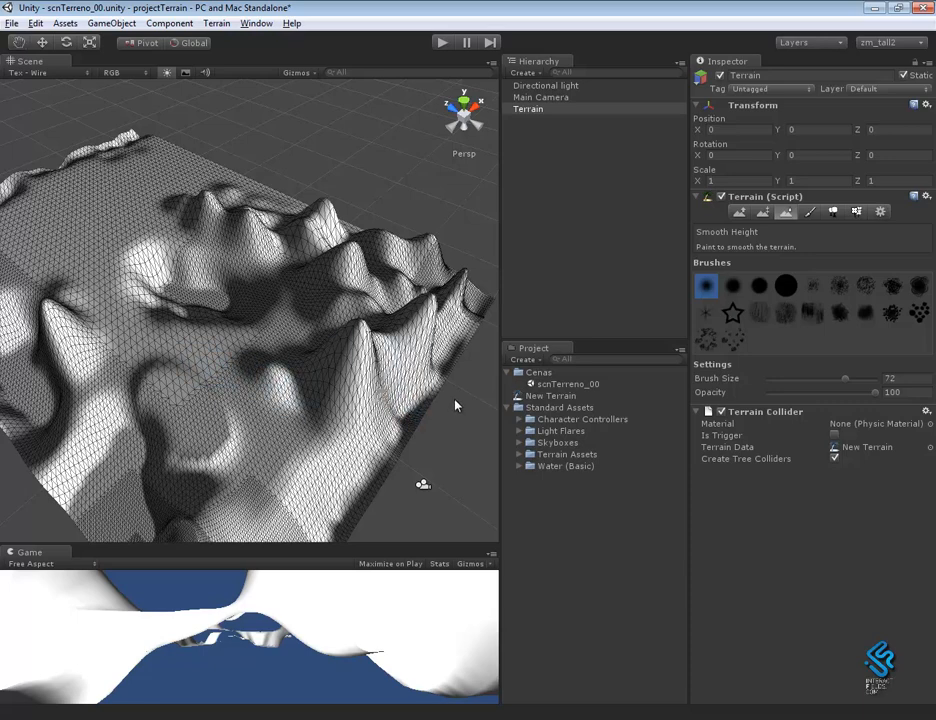
Return the scene display to Textured and view the whole sculpted terrain
click(36, 72)
click(52, 76)
scroll(320, 350, down, 2)
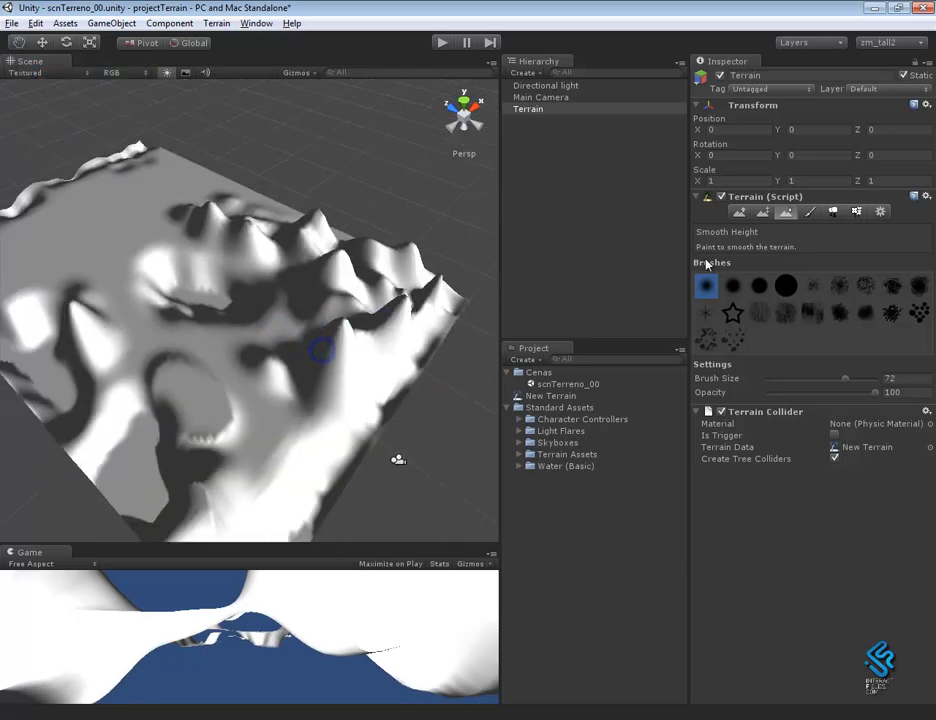
Switch to the Paint Texture tool and add GoodDirt as the terrain's base texture
click(810, 213)
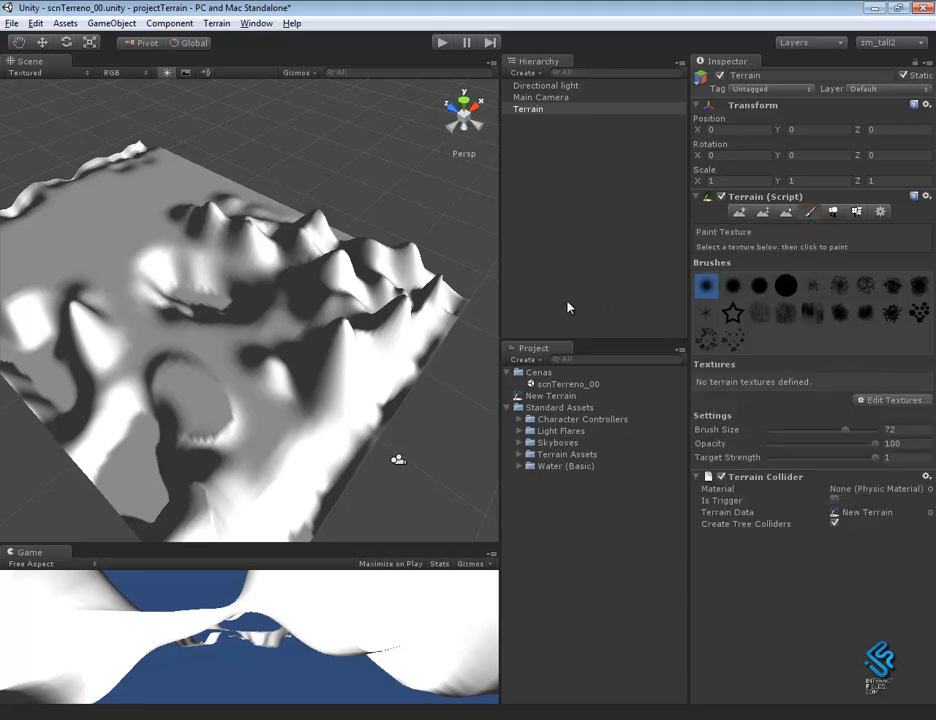
mouse_move(399, 417)
alt+mouse_down()
mouse_move(374, 393)
mouse_move(393, 398)
alt+mouse_up()
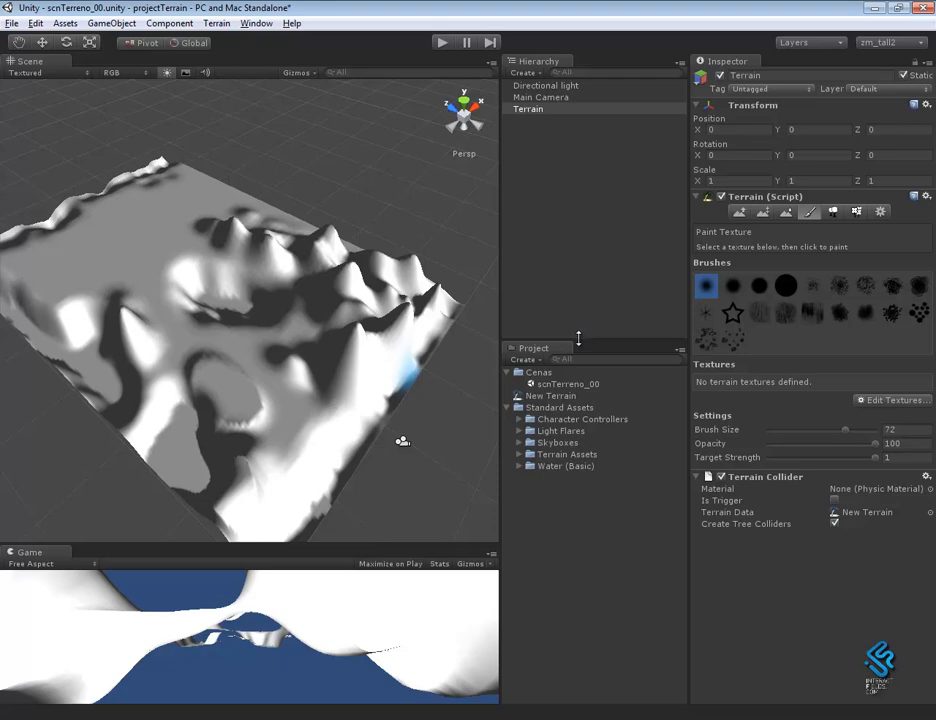
alt+right_drag(400, 354, 417, 325)
alt+drag(374, 391, 413, 386)
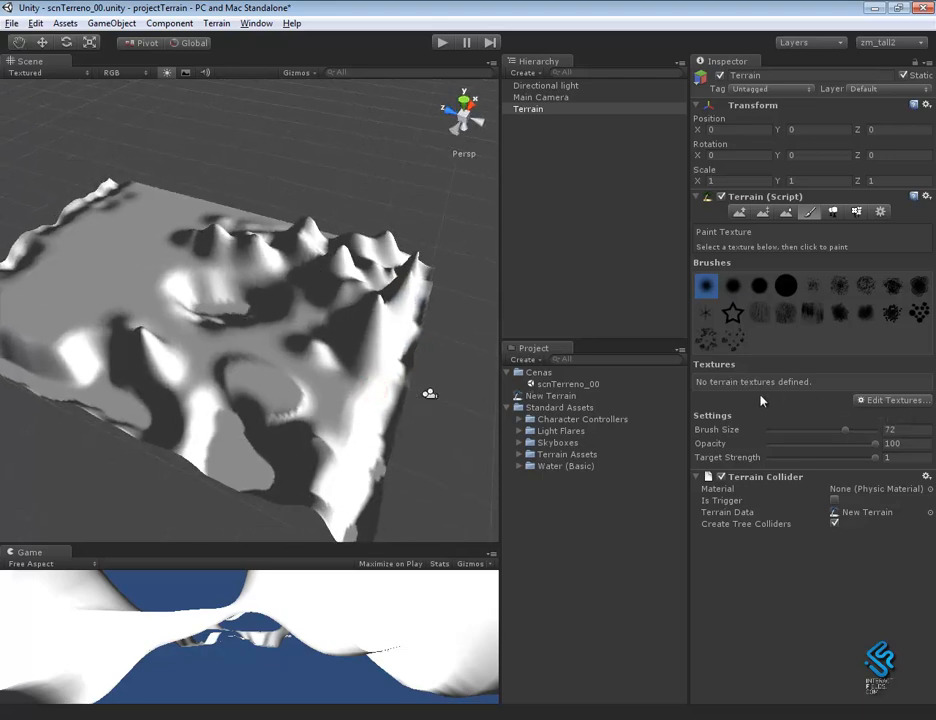
click(888, 401)
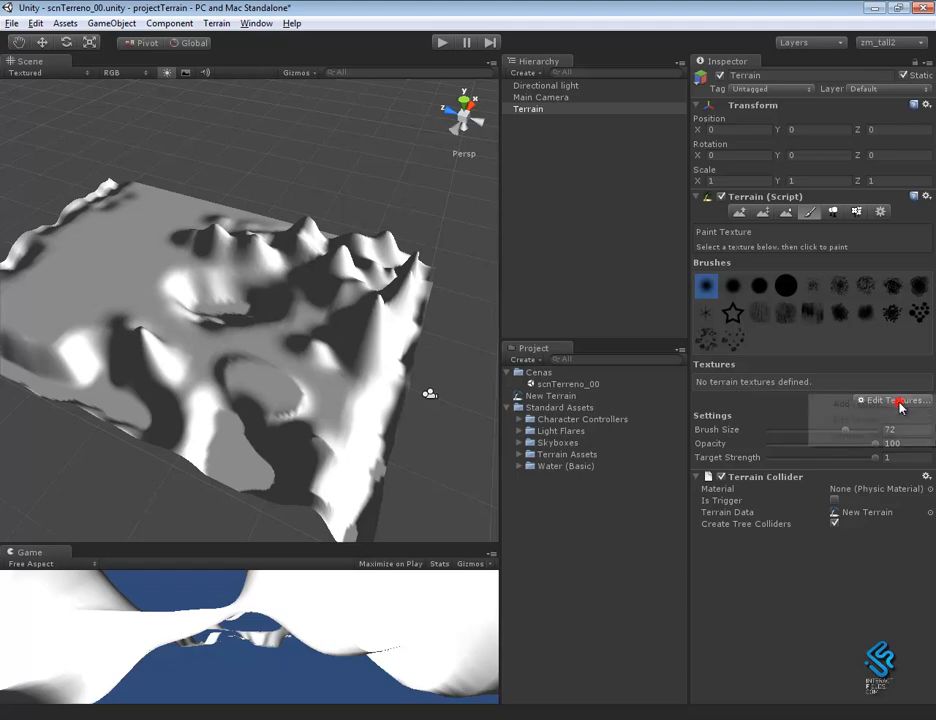
click(860, 404)
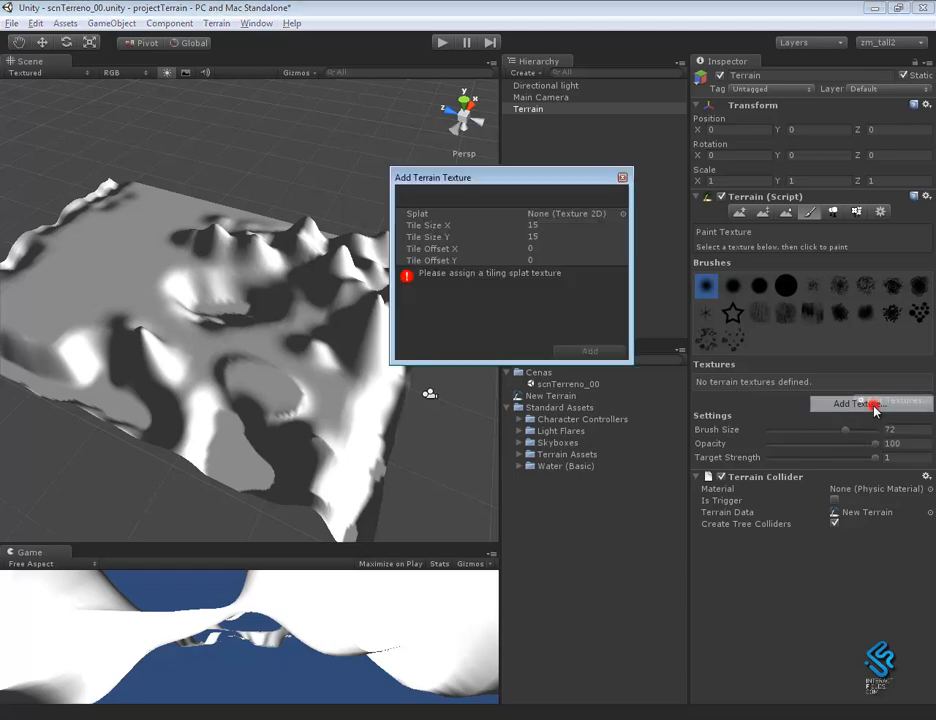
click(497, 185)
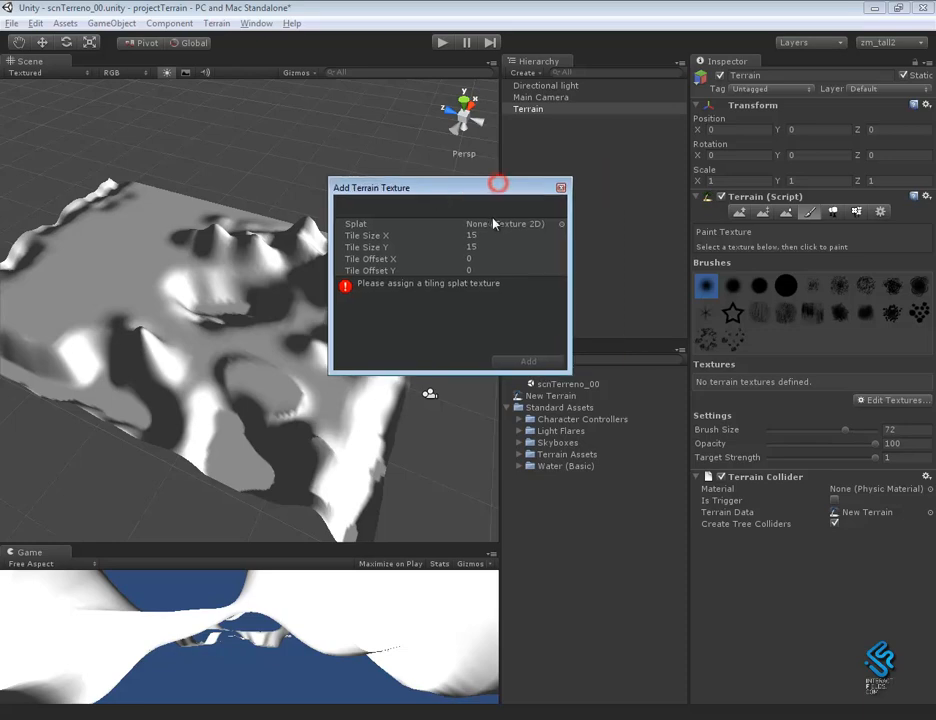
click(561, 224)
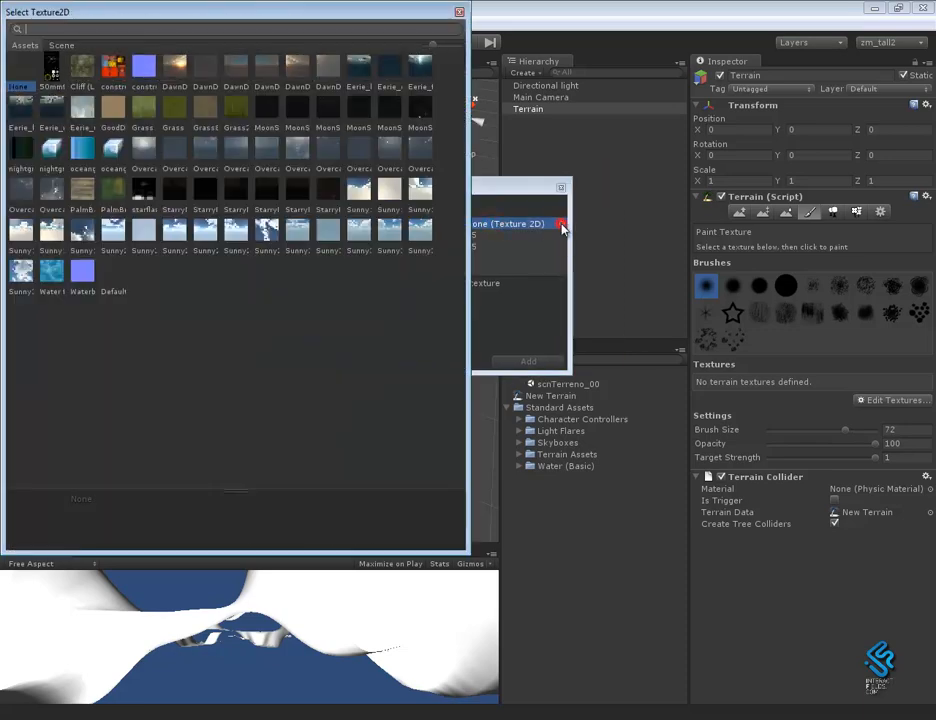
drag(188, 13, 470, 59)
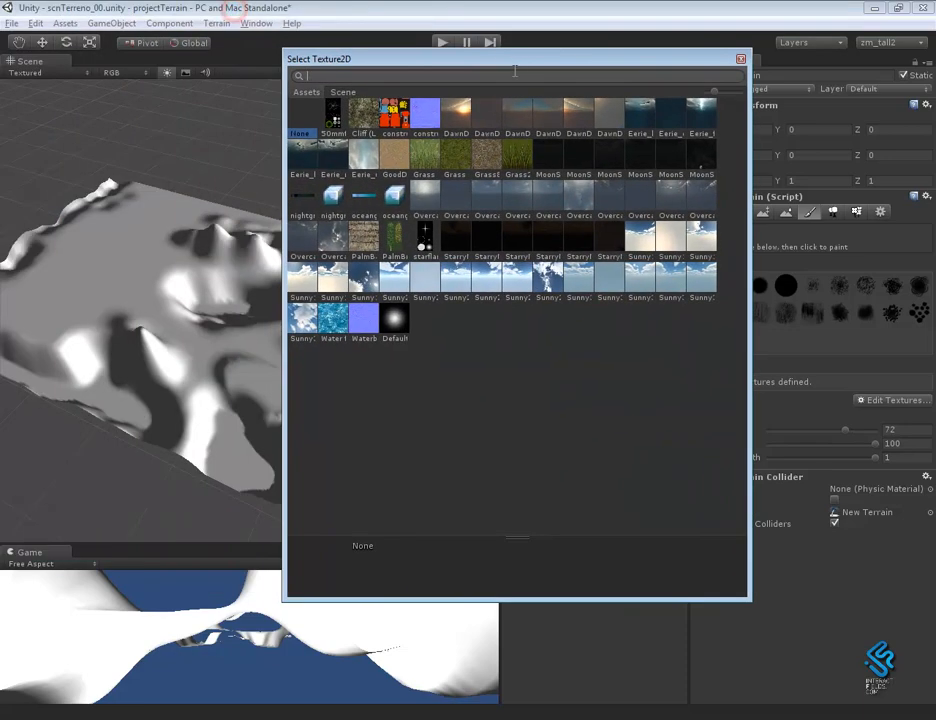
click(394, 155)
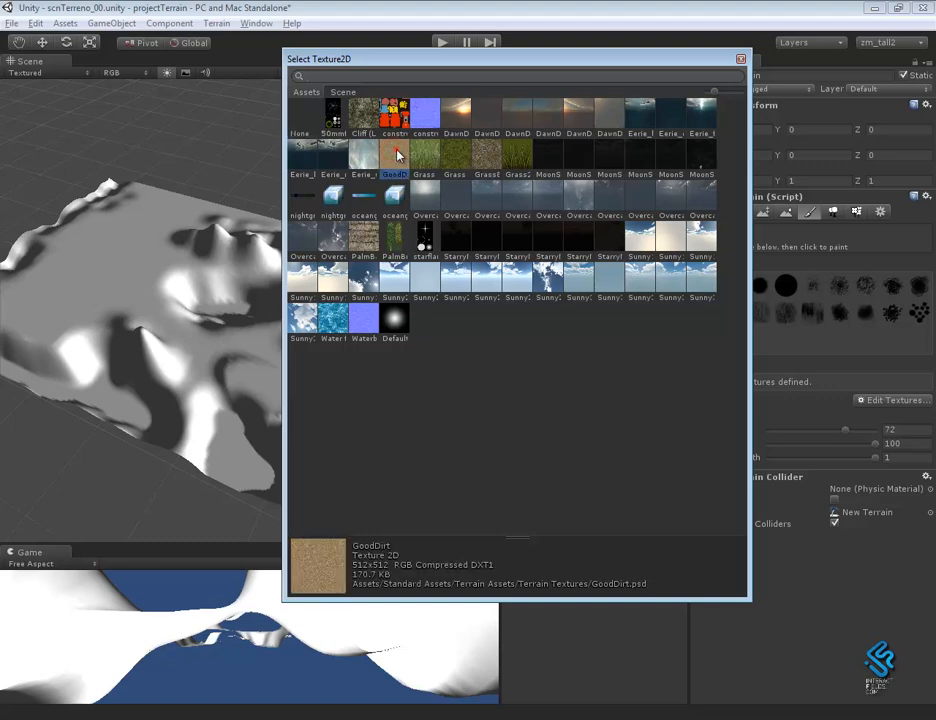
double_click(397, 155)
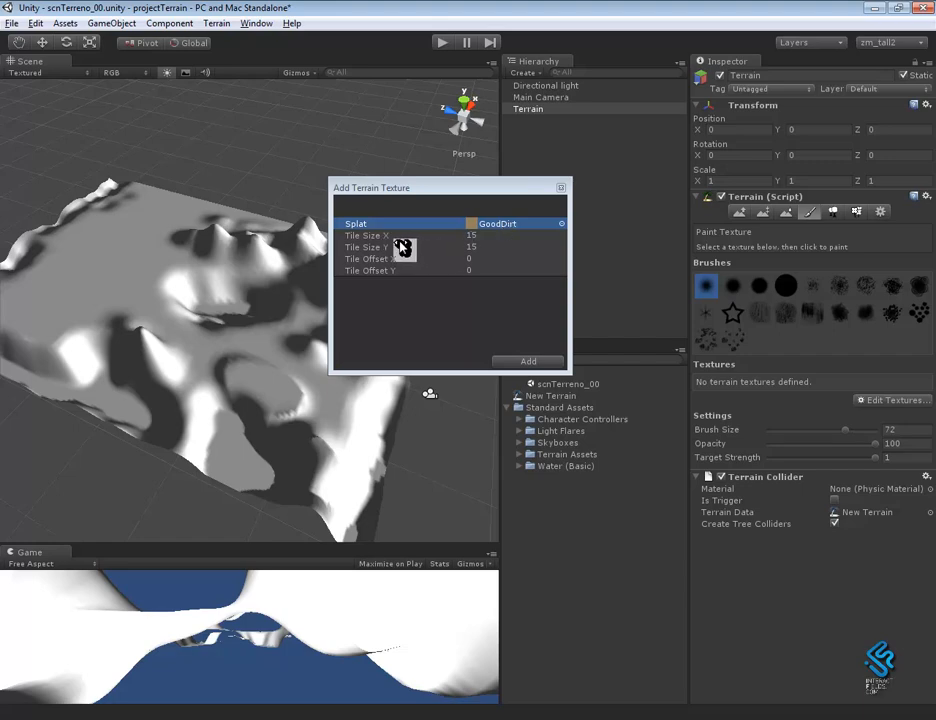
click(527, 362)
Add Grass&Rock as a second terrain texture
mouse_move(405, 378)
alt+mouse_down()
mouse_move(324, 351)
mouse_move(244, 340)
mouse_move(292, 288)
mouse_move(307, 324)
mouse_move(366, 383)
mouse_move(391, 372)
alt+mouse_up()
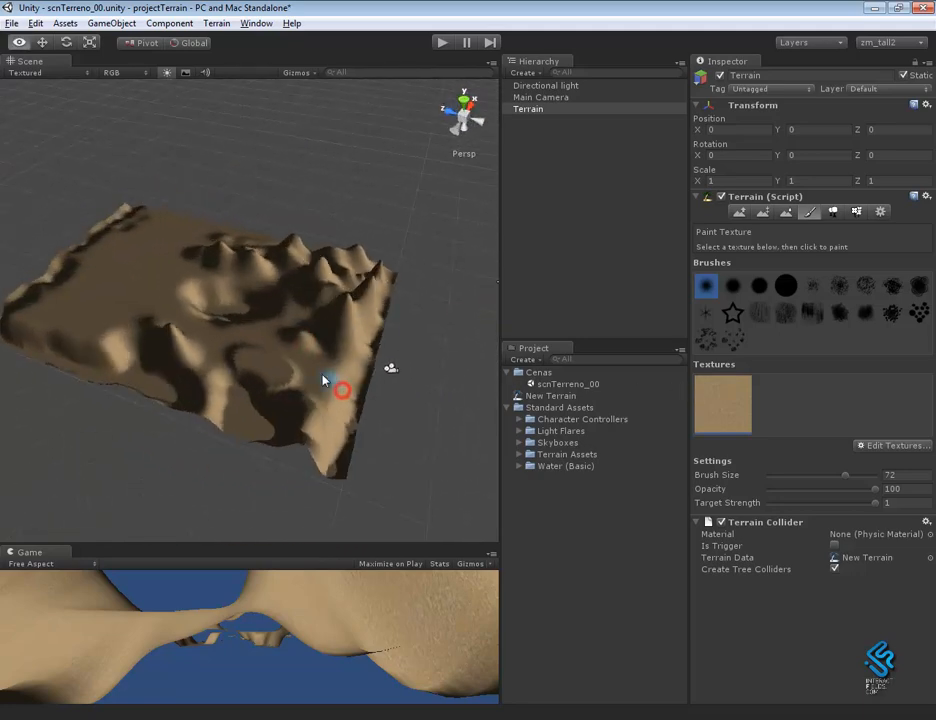
click(739, 415)
alt+drag(393, 430, 477, 474)
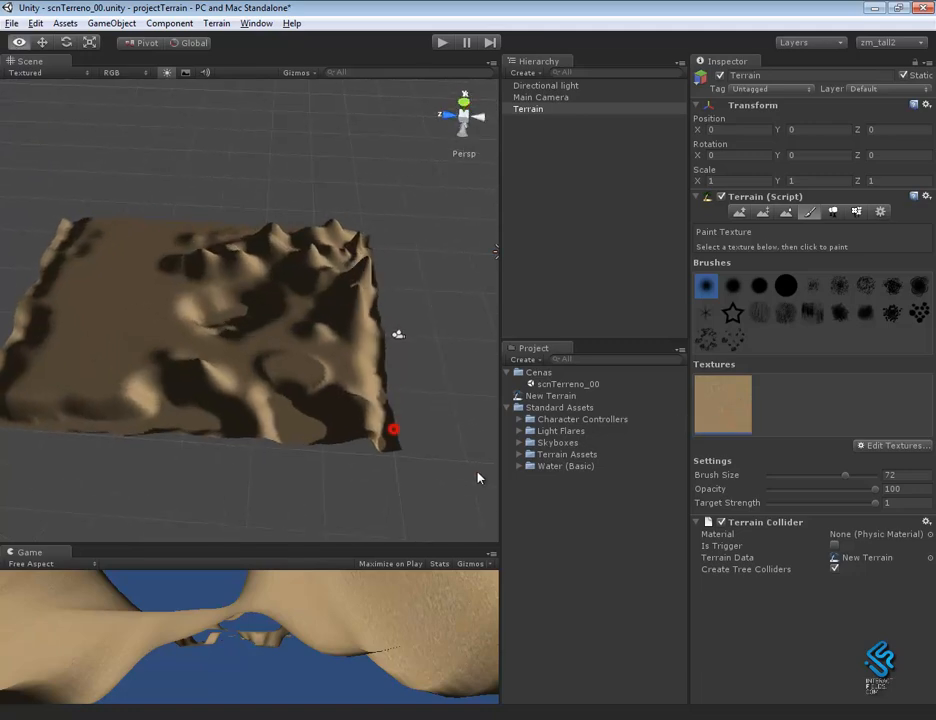
click(893, 446)
click(890, 447)
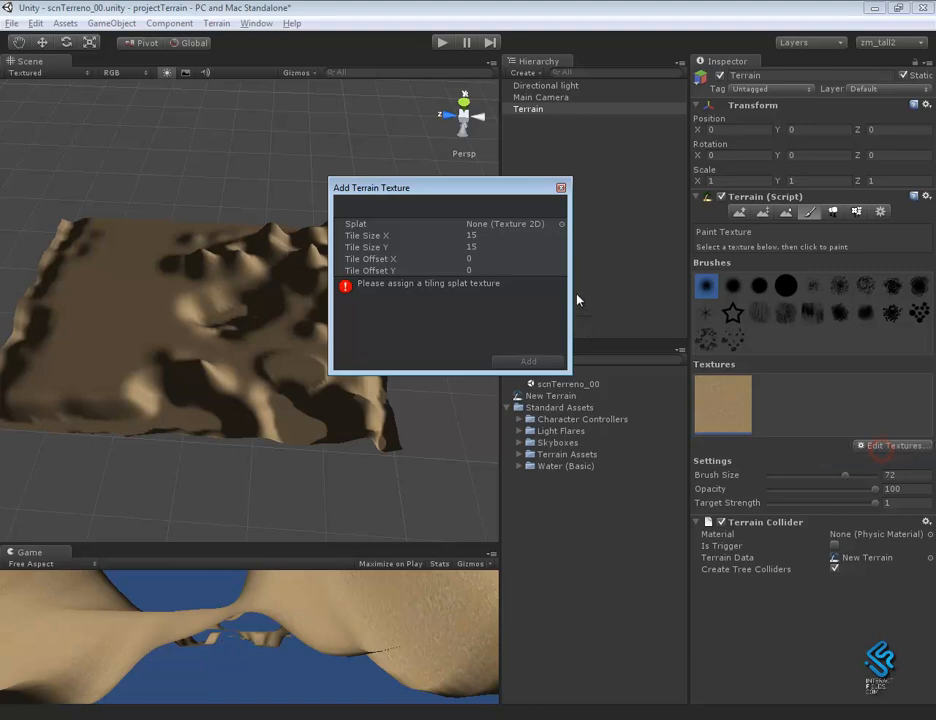
click(560, 225)
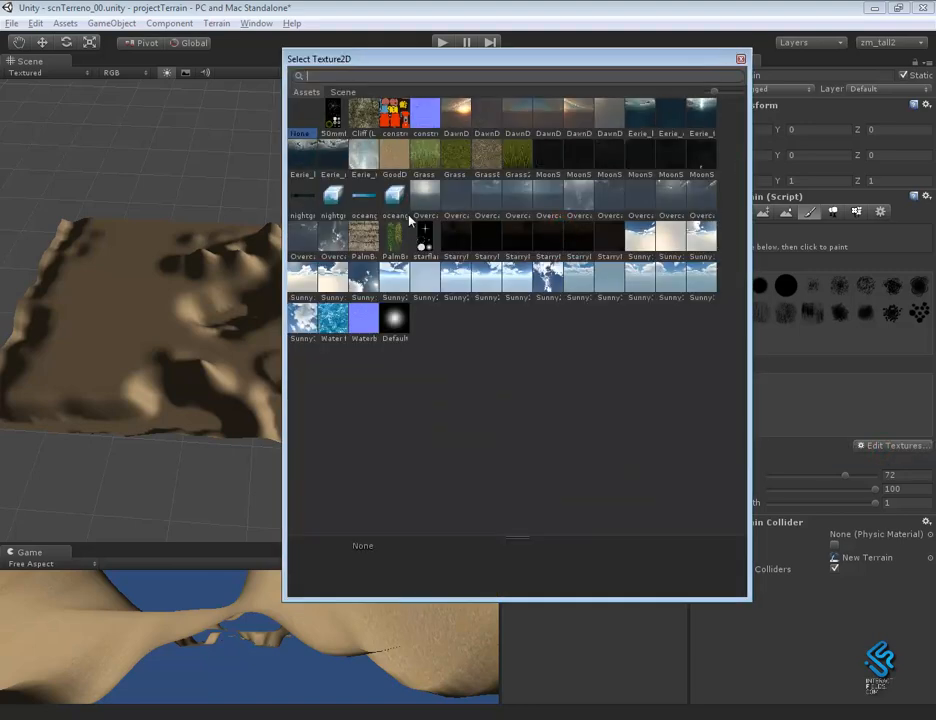
click(488, 165)
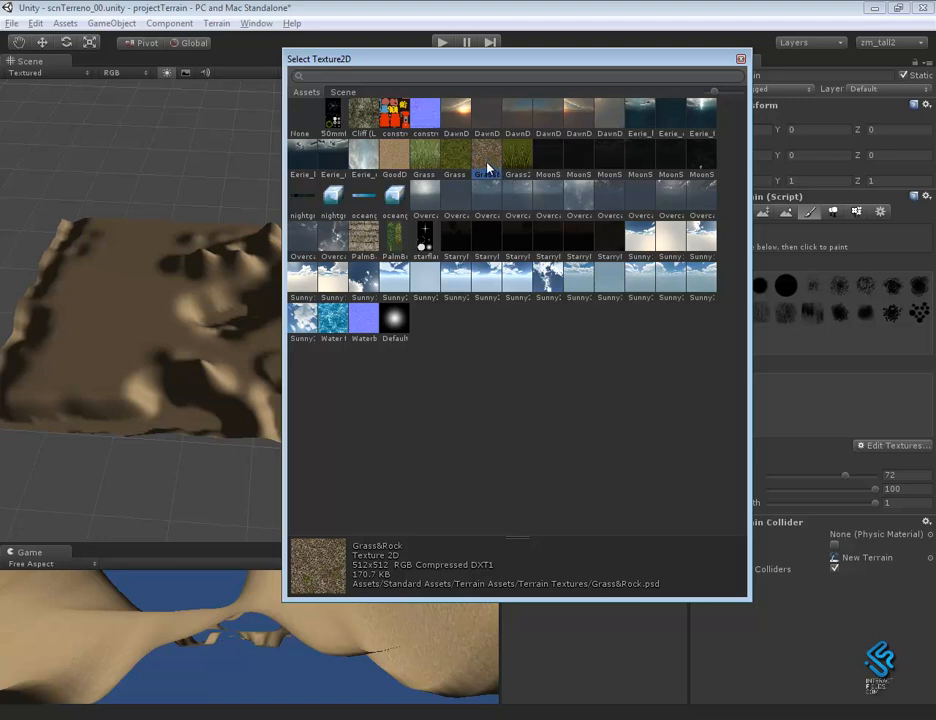
double_click(487, 165)
click(546, 358)
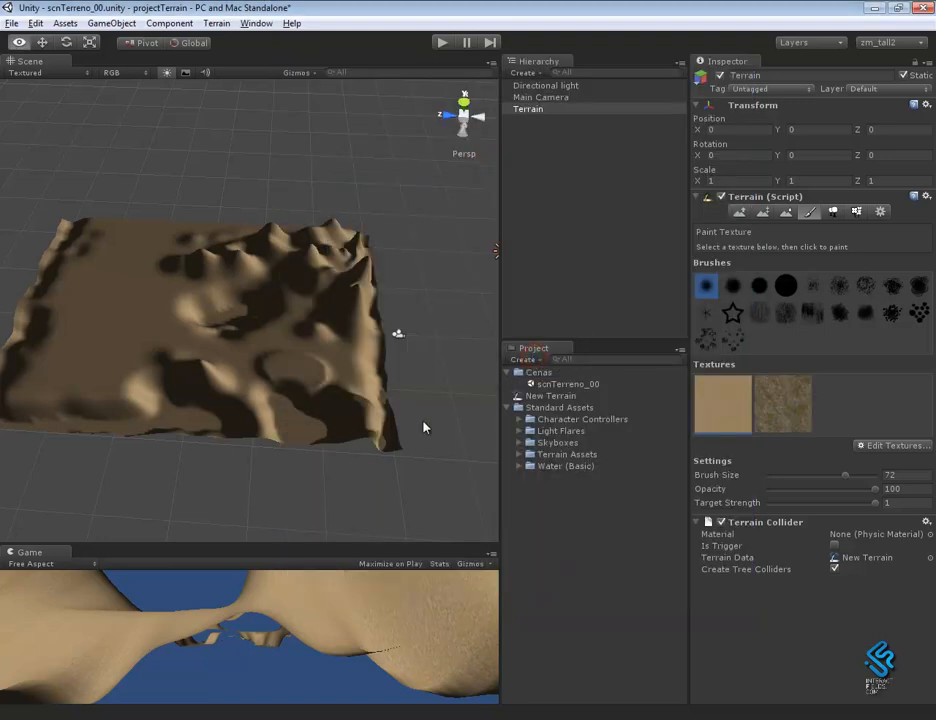
Paint the Grass&Rock texture over the mountain peaks, their slopes and the nearby crater area
alt+drag(422, 420, 506, 442)
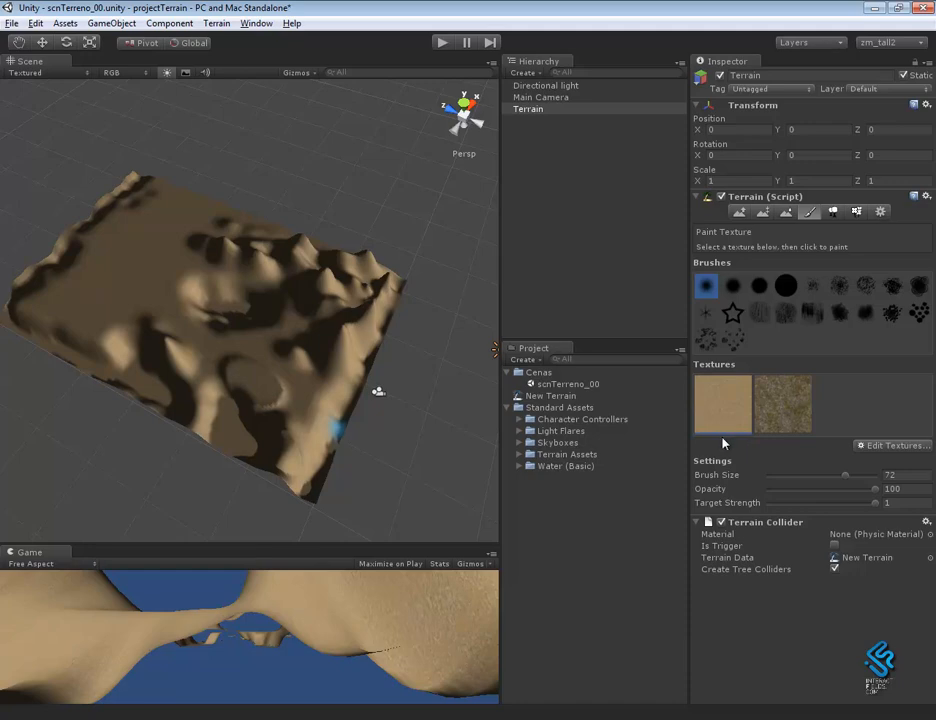
click(781, 414)
scroll(340, 403, up, 5)
click(398, 368)
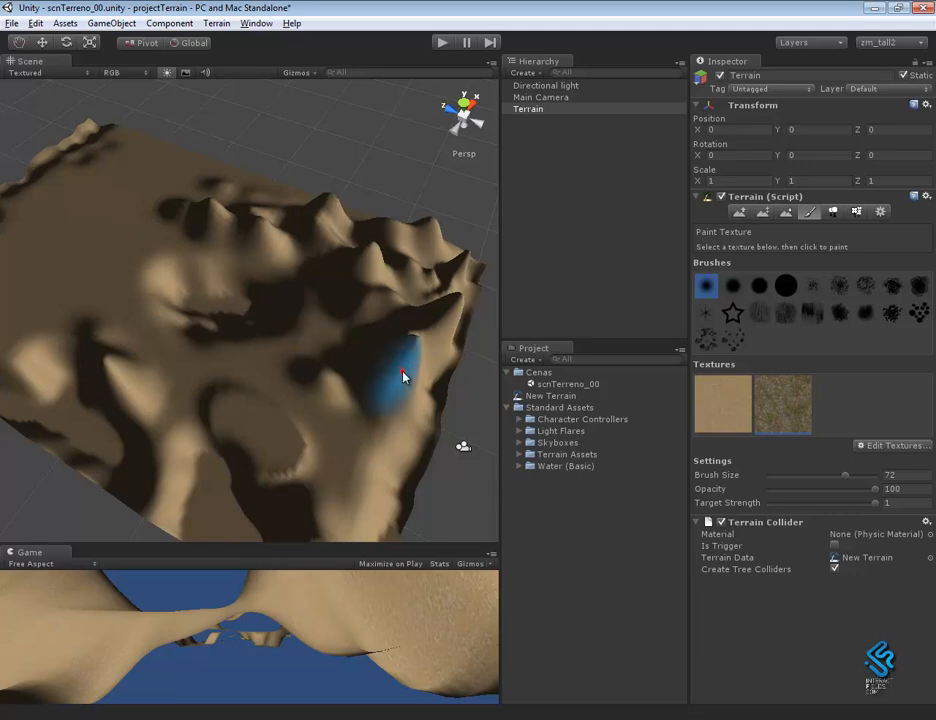
mouse_move(382, 349)
mouse_down()
mouse_move(424, 382)
mouse_move(439, 347)
mouse_move(400, 316)
mouse_up()
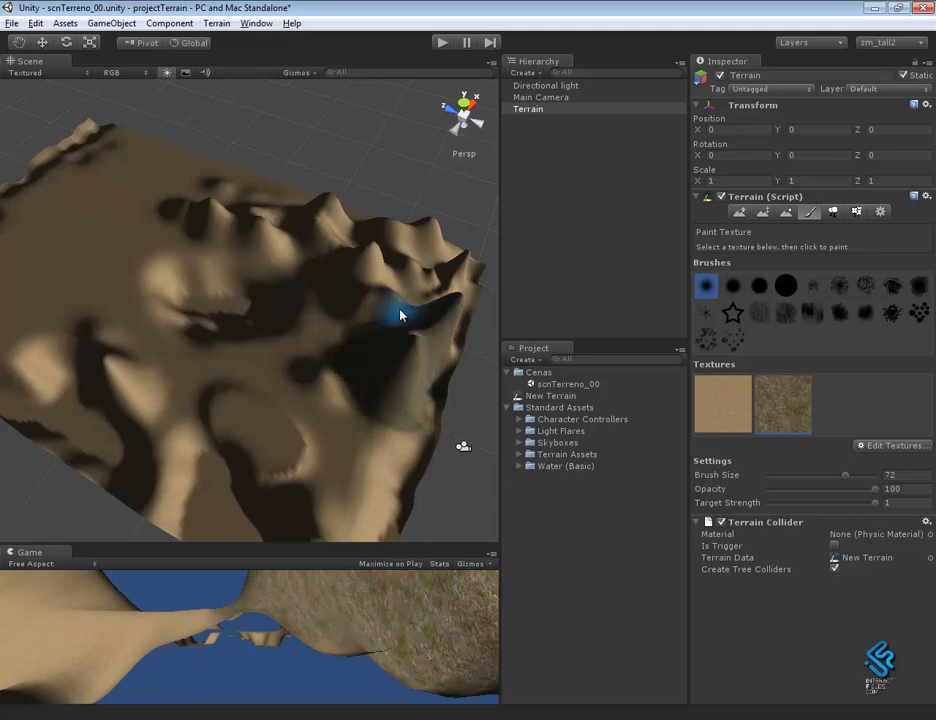
alt+drag(435, 372, 184, 408)
mouse_move(272, 362)
mouse_down()
mouse_move(287, 332)
mouse_move(298, 368)
mouse_up()
mouse_move(375, 407)
alt+mouse_down()
mouse_move(265, 456)
mouse_move(211, 457)
mouse_move(322, 376)
mouse_move(284, 337)
mouse_move(349, 319)
alt+mouse_up()
mouse_move(285, 293)
mouse_down()
mouse_move(286, 265)
mouse_move(226, 278)
mouse_move(235, 265)
mouse_up()
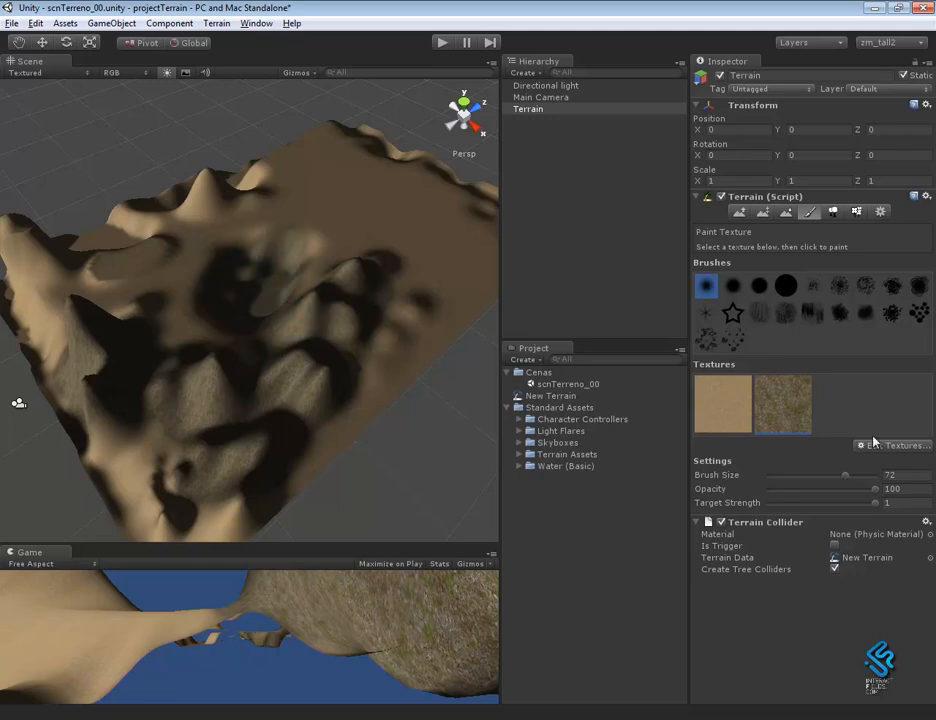
Add Grass (Hill) as a third terrain texture, enlarging the texture thumbnails to find it
click(874, 445)
click(878, 446)
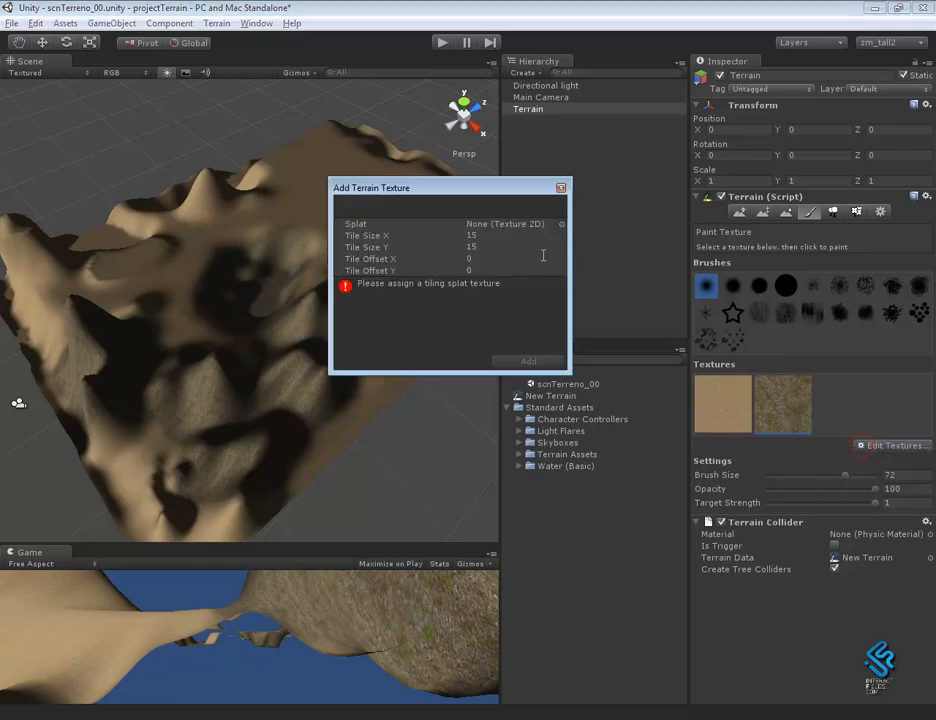
click(561, 226)
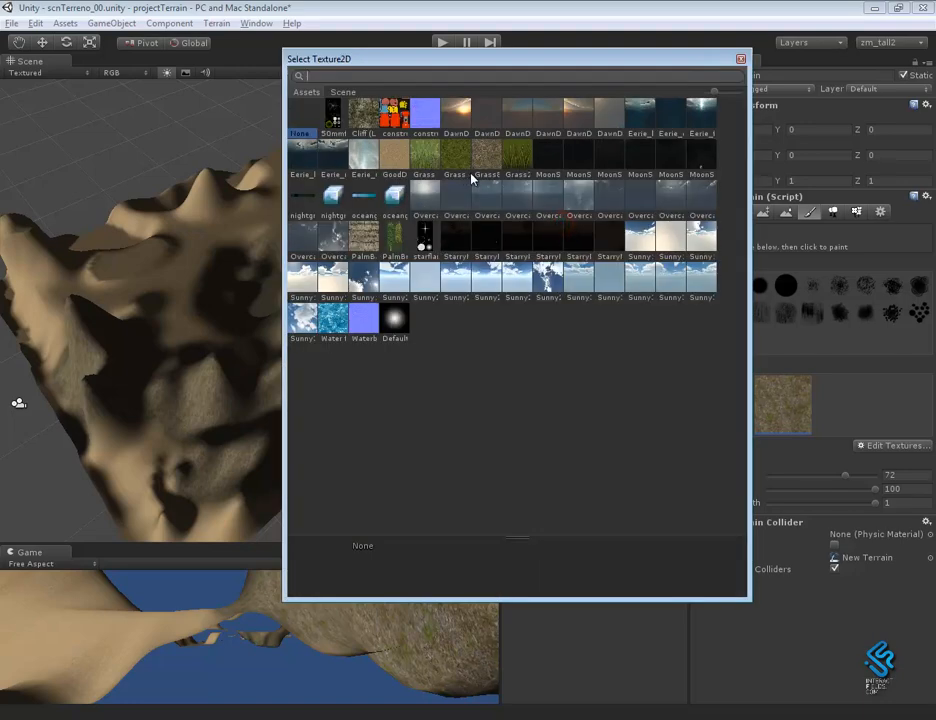
drag(716, 94, 727, 94)
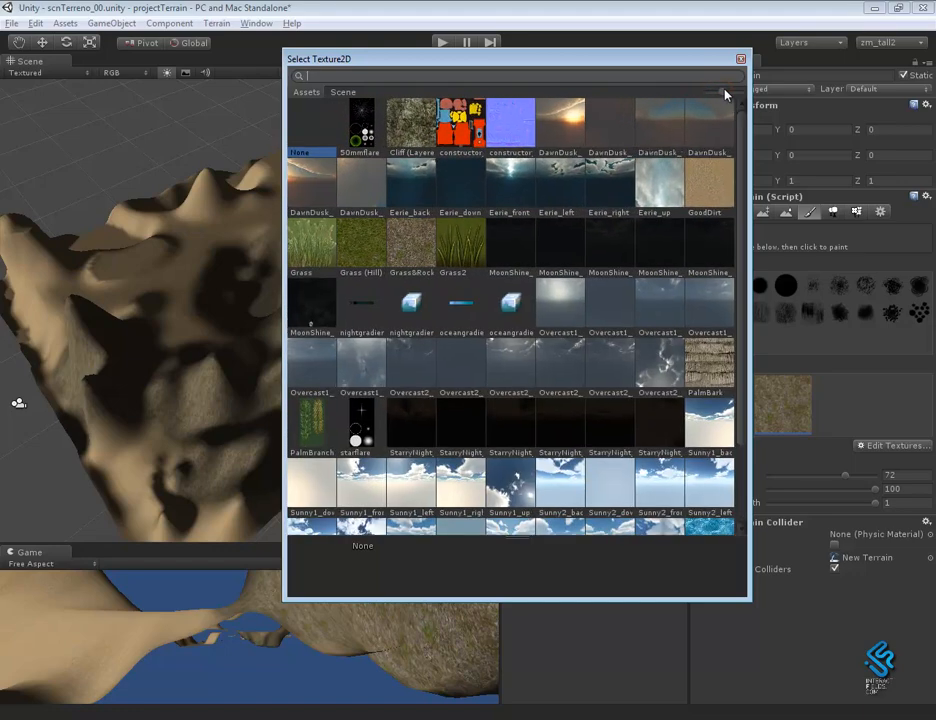
double_click(361, 252)
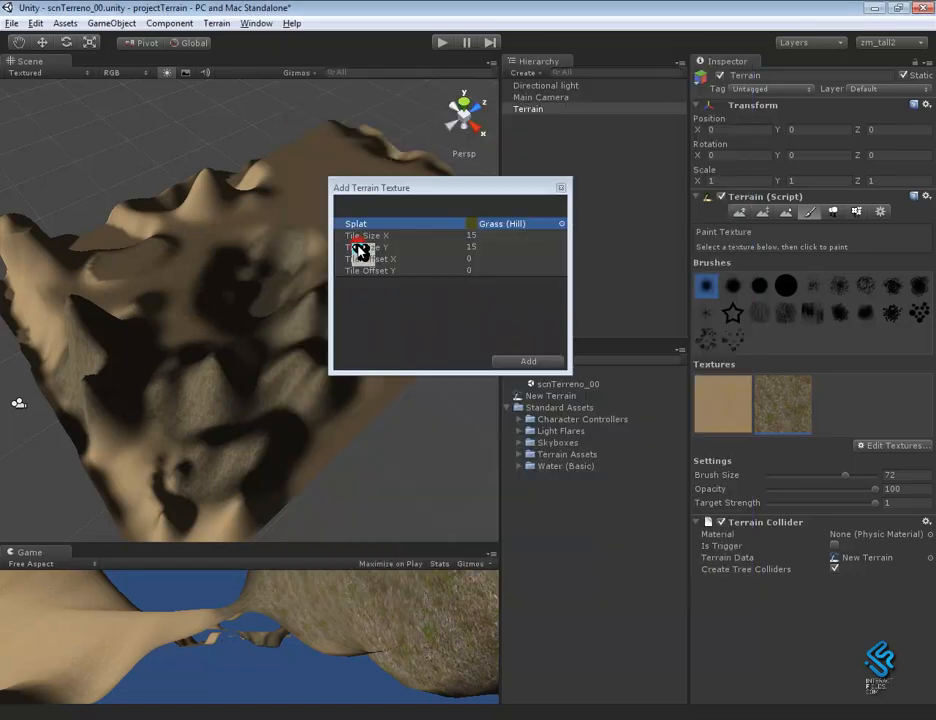
click(540, 362)
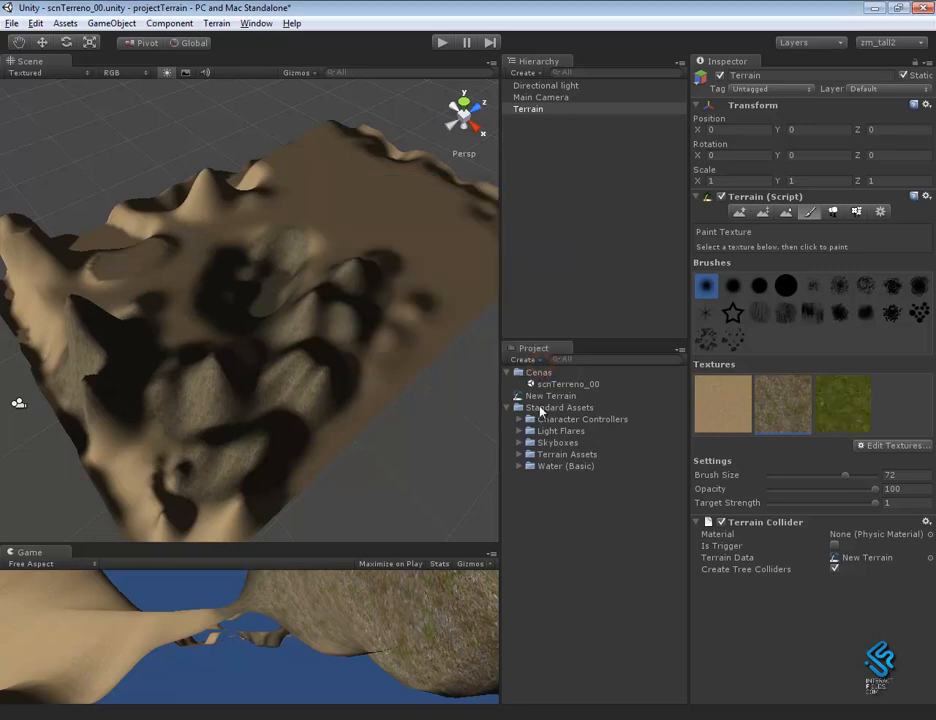
Paint the Grass (Hill) texture across the flat plain beside the mountains
alt+drag(343, 468, 63, 380)
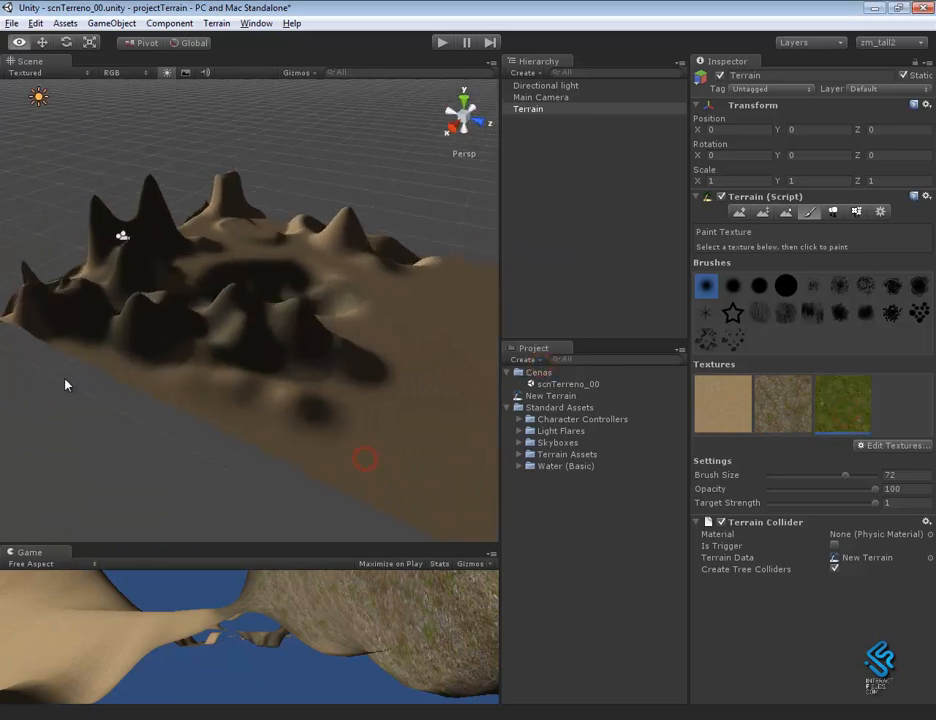
mouse_move(399, 449)
mouse_down()
mouse_move(353, 430)
mouse_move(343, 330)
mouse_move(440, 318)
mouse_move(443, 439)
mouse_move(334, 359)
mouse_move(262, 420)
mouse_move(277, 416)
mouse_up()
mouse_move(265, 367)
mouse_down()
mouse_move(221, 430)
mouse_move(253, 459)
mouse_move(324, 360)
mouse_up()
mouse_move(320, 313)
mouse_down()
mouse_move(274, 272)
mouse_move(368, 299)
mouse_move(350, 303)
mouse_up()
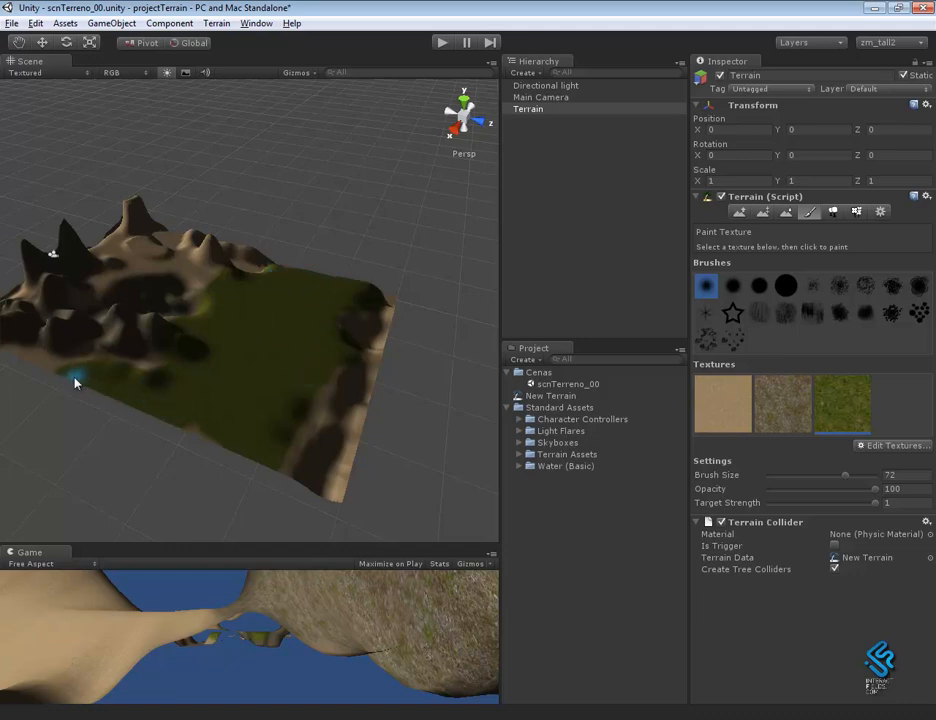
Remove the GoodDirt texture from the terrain's texture list
mouse_move(198, 441)
alt+mouse_down()
mouse_move(347, 424)
mouse_move(242, 432)
mouse_move(353, 472)
mouse_move(322, 390)
mouse_move(426, 468)
alt+mouse_up()
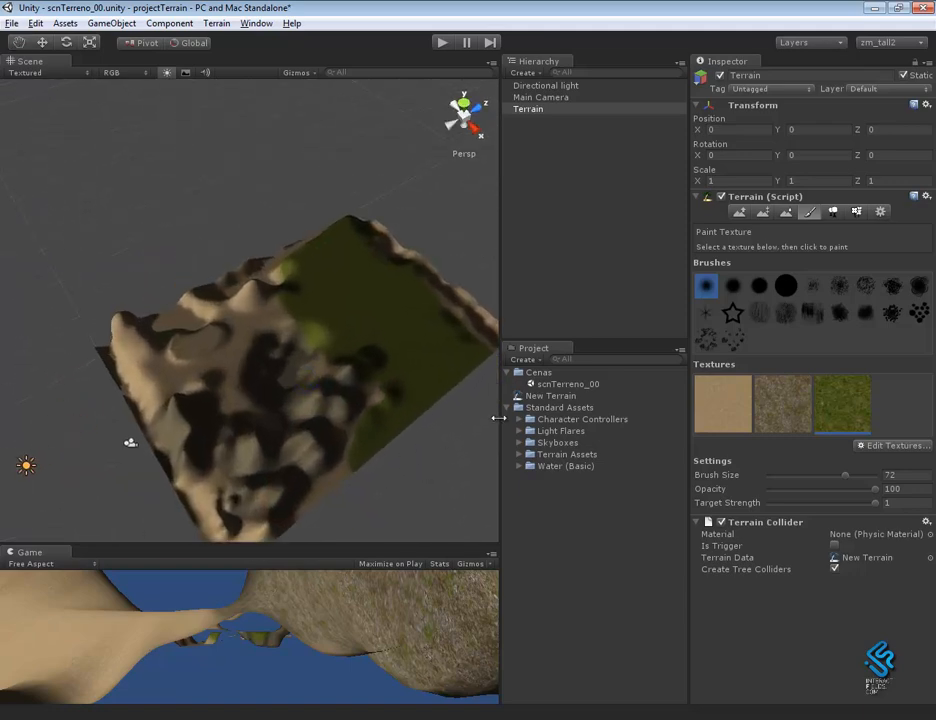
click(729, 428)
click(888, 447)
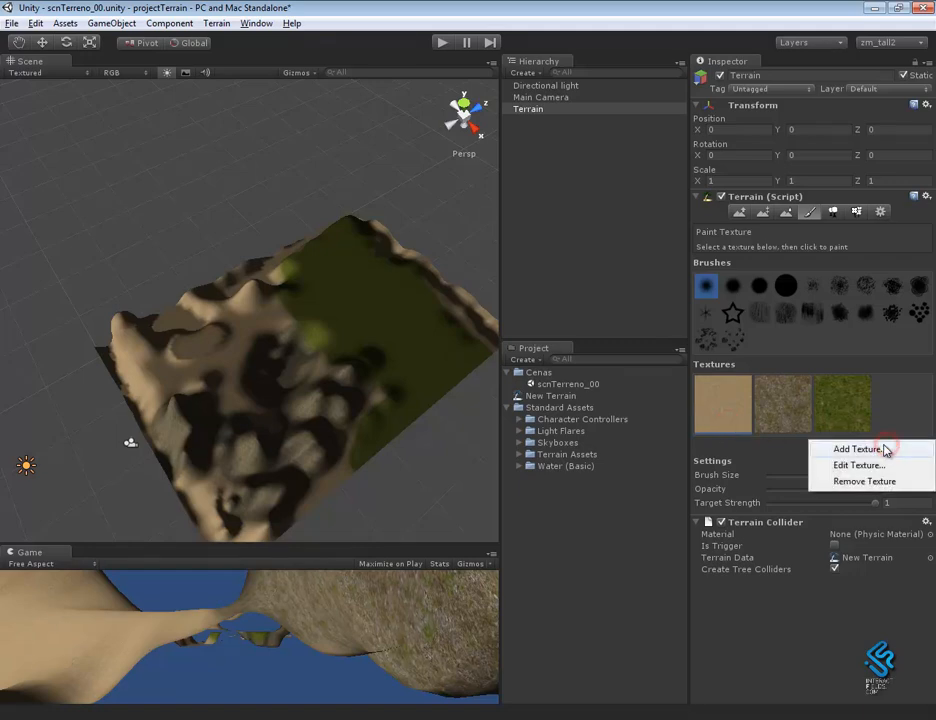
click(869, 485)
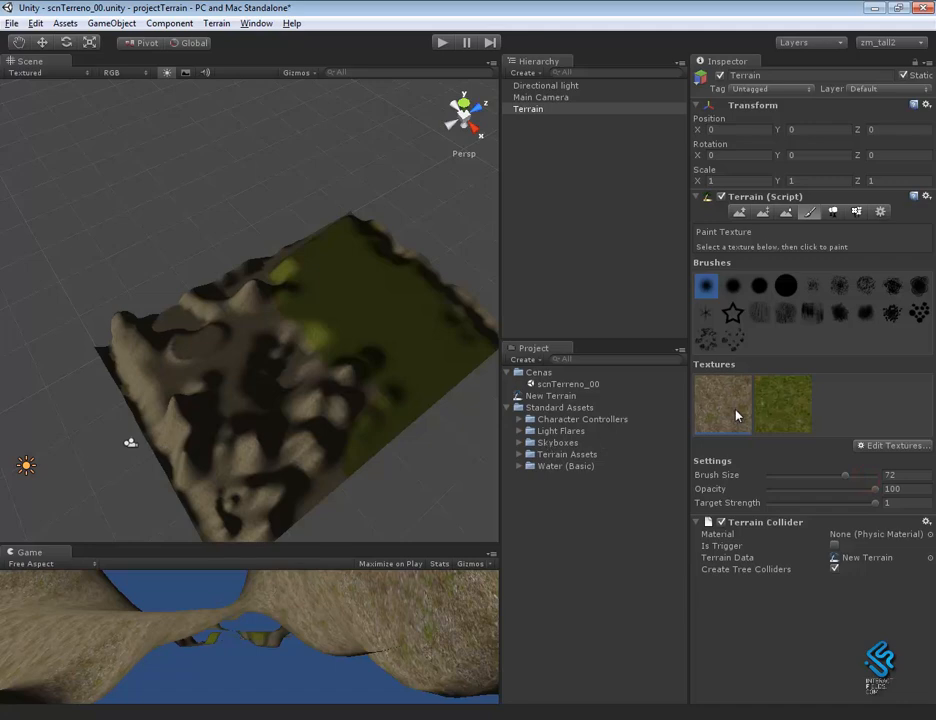
Raise the Main Camera to about Y 134.5, Z -22.9 beside the mountains and tilt it down to about 25.3 degrees
alt+drag(396, 452, 368, 356)
alt+drag(392, 456, 603, 428)
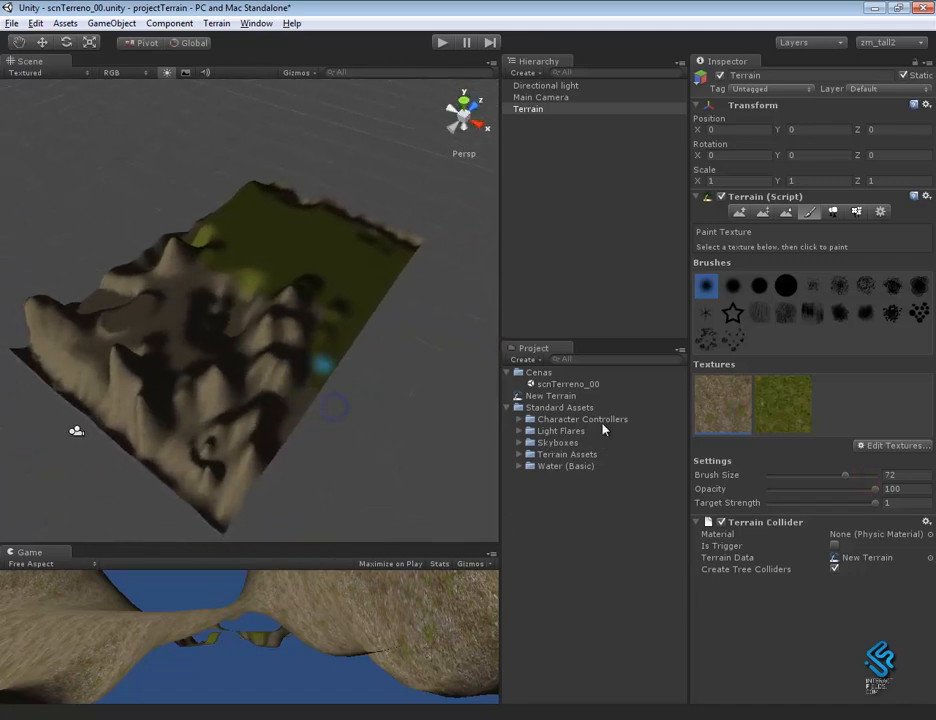
mouse_move(370, 438)
alt+mouse_down()
mouse_move(453, 493)
mouse_move(528, 485)
mouse_move(547, 461)
alt+mouse_up()
alt+drag(390, 435, 355, 378)
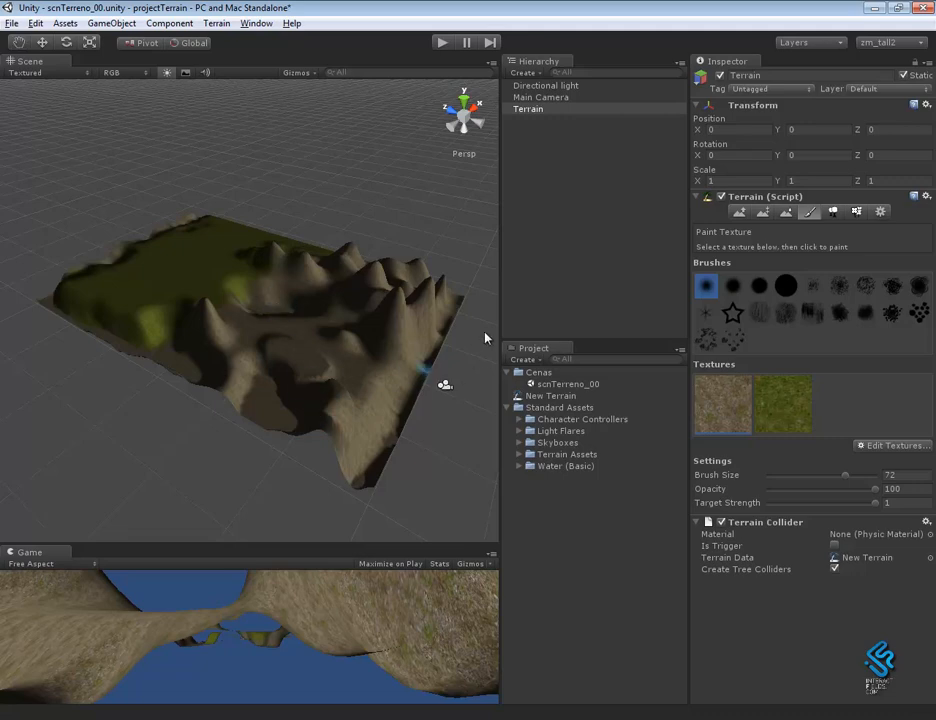
click(533, 97)
key(w)
drag(468, 345, 412, 299)
key(e)
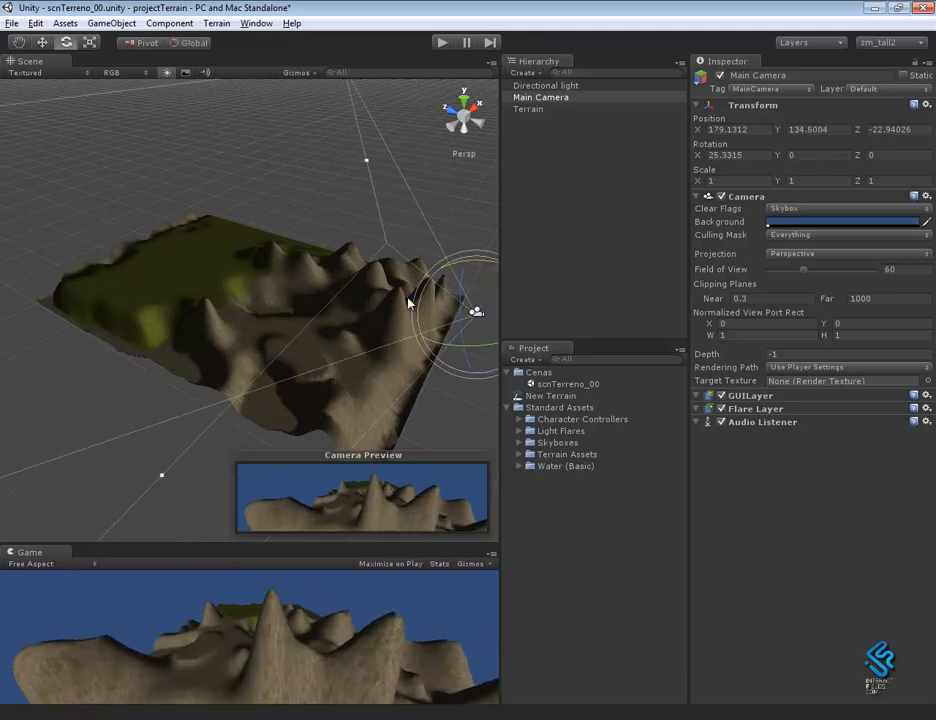
Move the Main Camera across the grassy plain to about Y 76, Z 470.1 and turn it to about 176.2 degrees around Y to face the mountains
key(w)
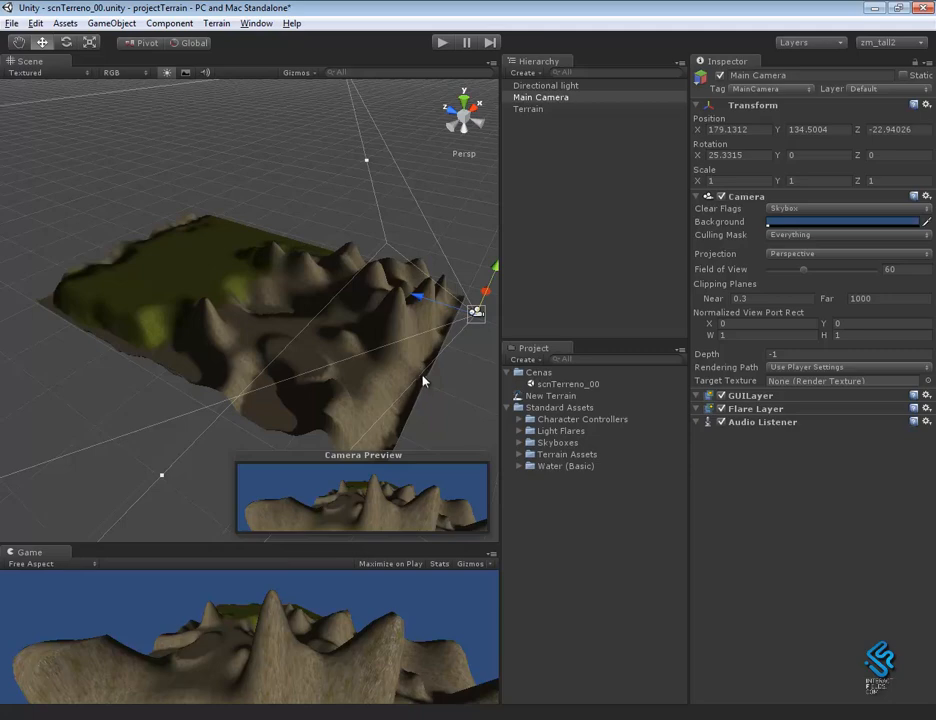
drag(434, 316, 5, 170)
key(e)
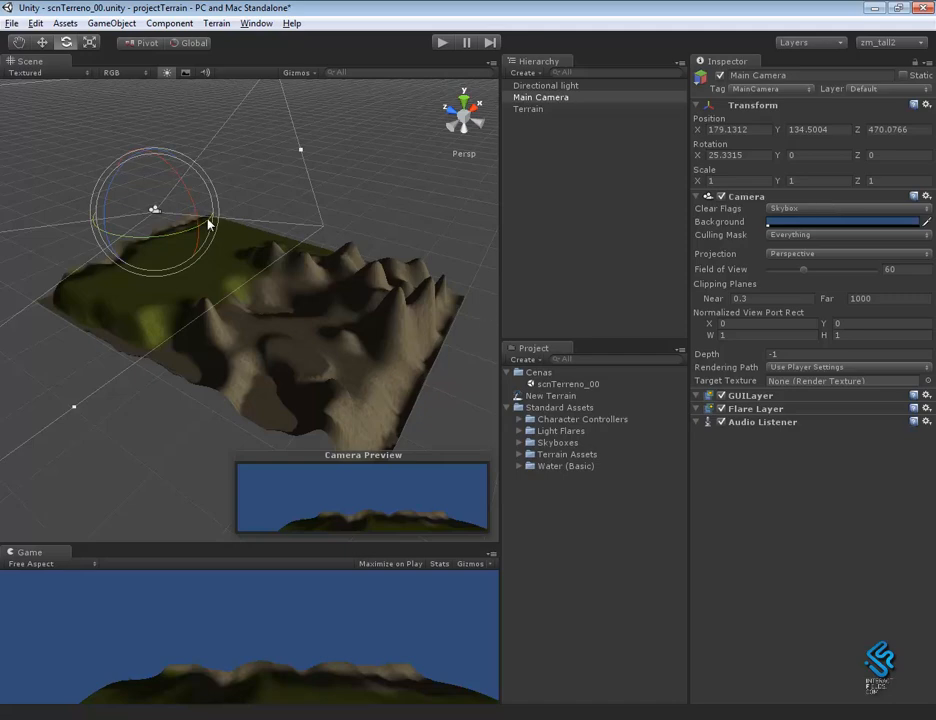
drag(209, 224, 905, 267)
key(w)
drag(150, 168, 155, 186)
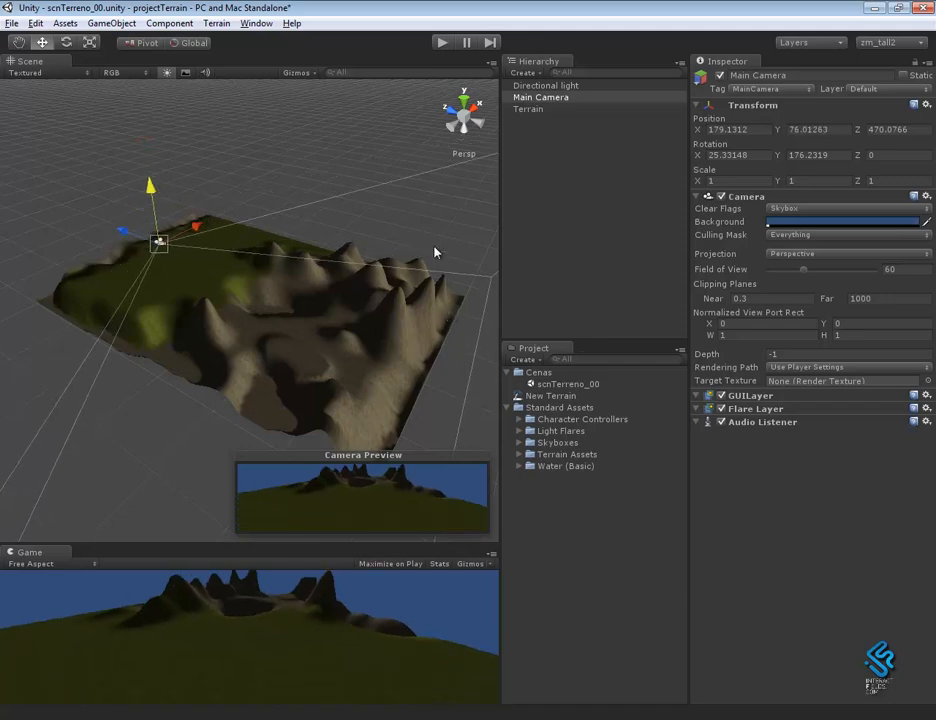
Select the terrain and choose the Palm object as the tree for a new terrain tree type
click(424, 205)
alt+drag(299, 345, 399, 309)
click(367, 312)
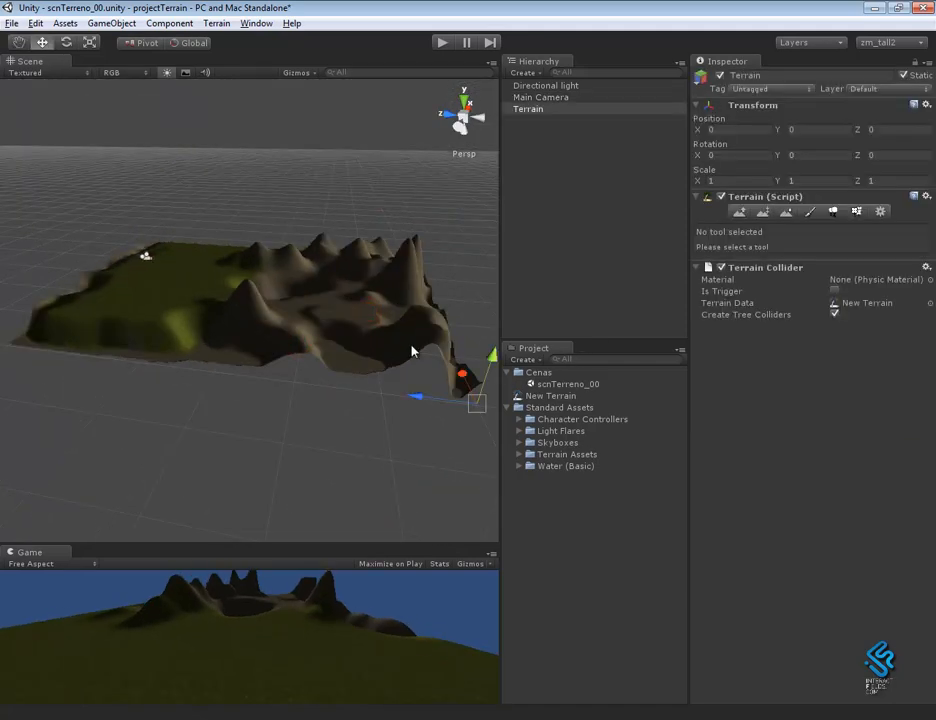
click(811, 214)
click(796, 408)
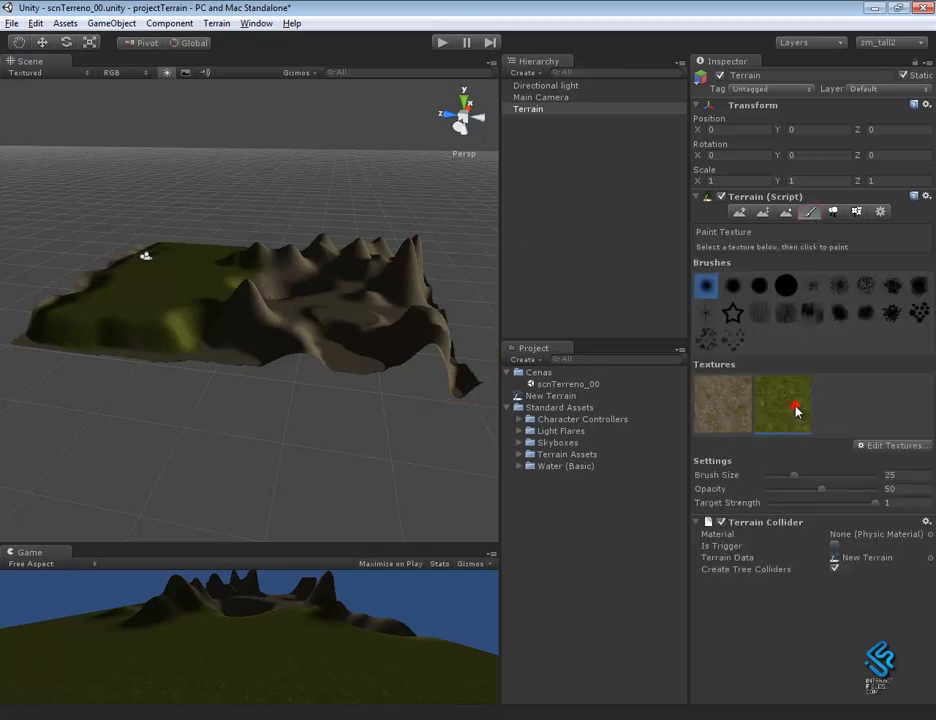
click(834, 212)
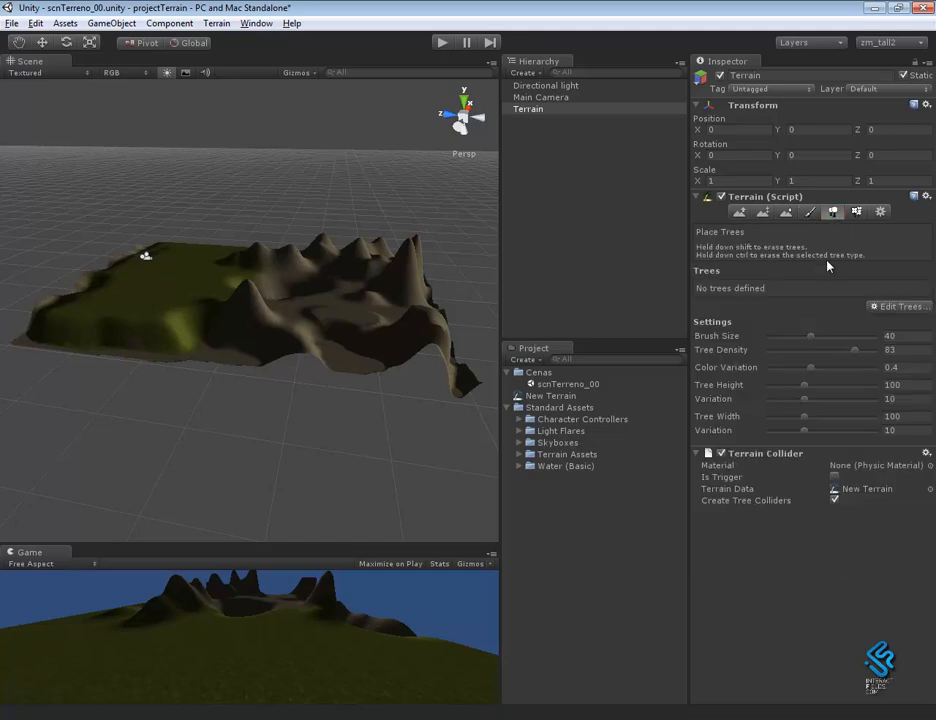
click(900, 306)
click(895, 311)
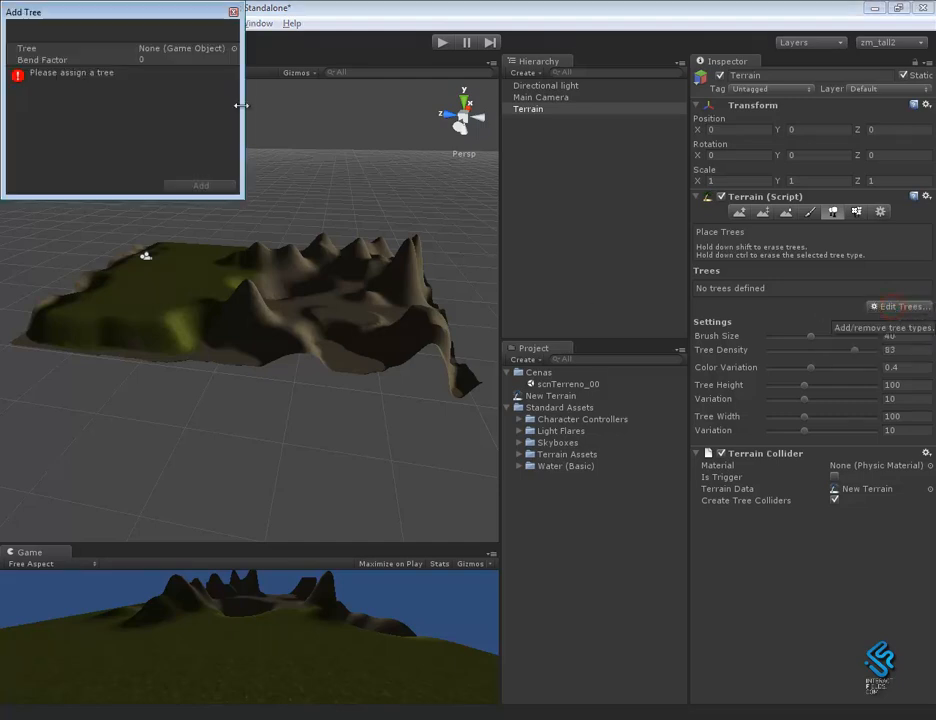
drag(150, 15, 361, 245)
click(415, 278)
click(445, 280)
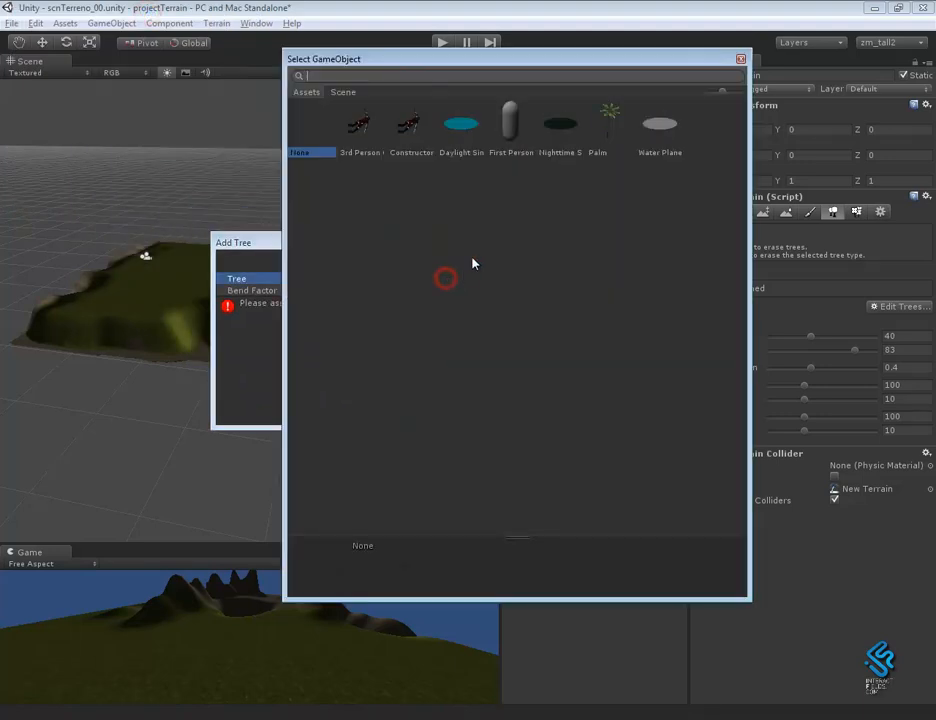
click(605, 150)
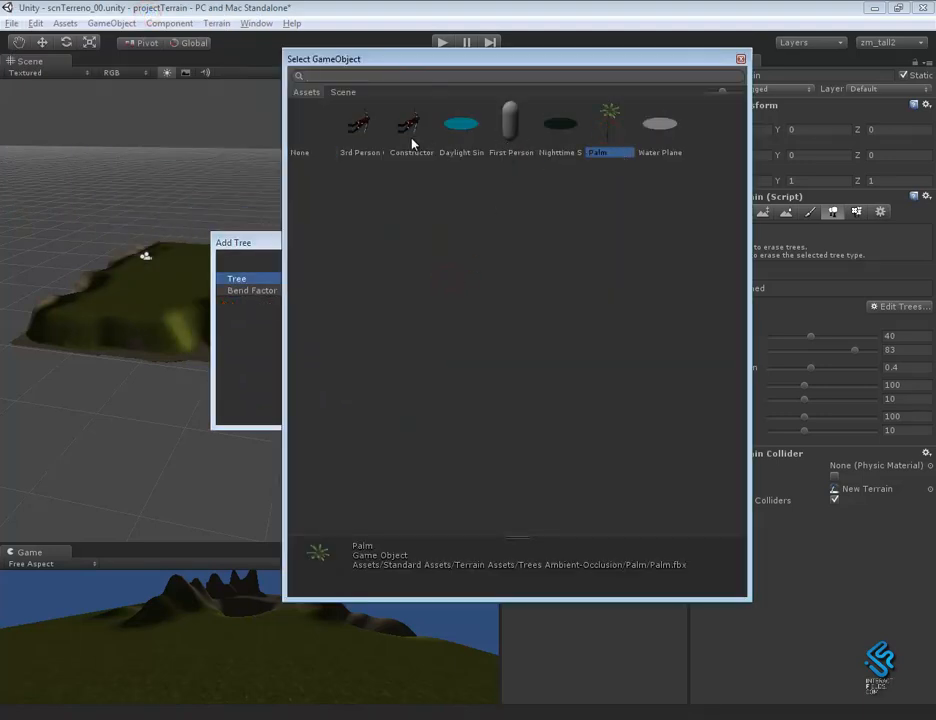
double_click(614, 125)
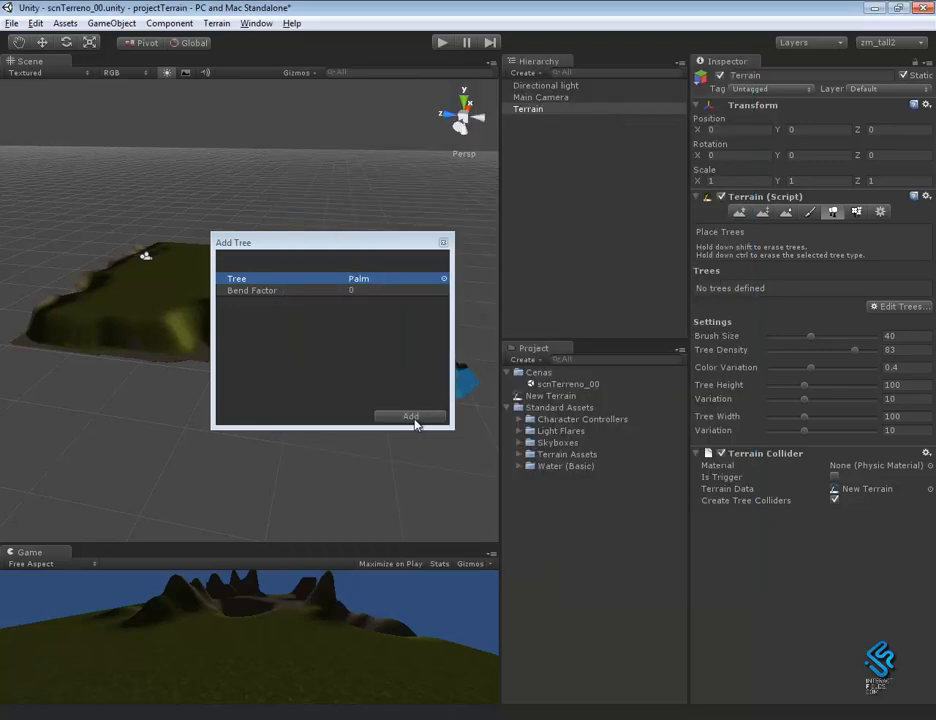
Set the palm's bend factor to 1 and add it to the terrain's tree list
click(360, 291)
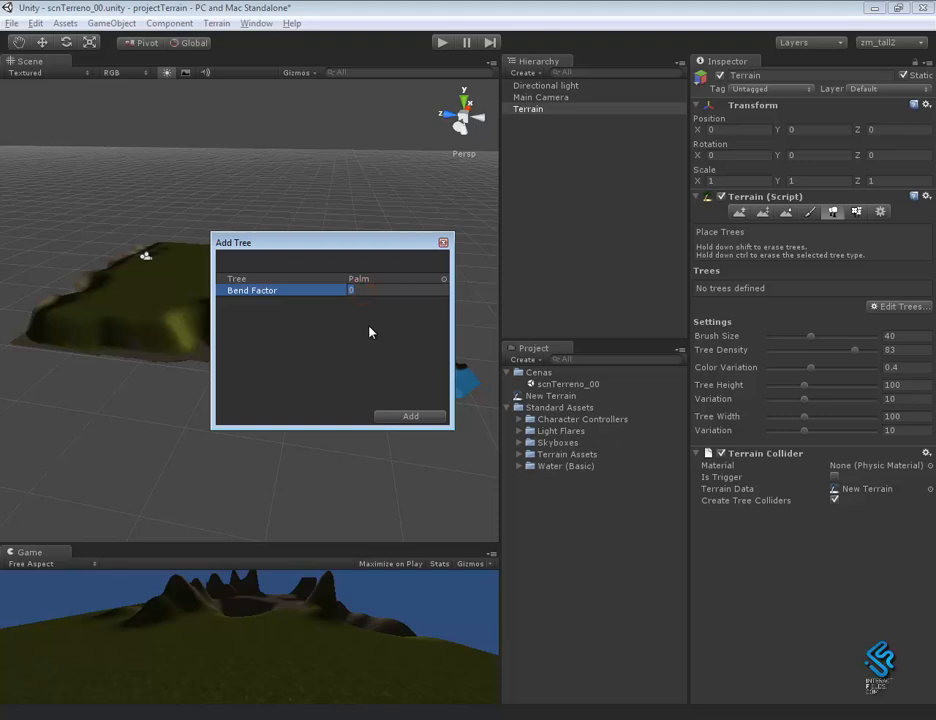
text(1)
click(421, 420)
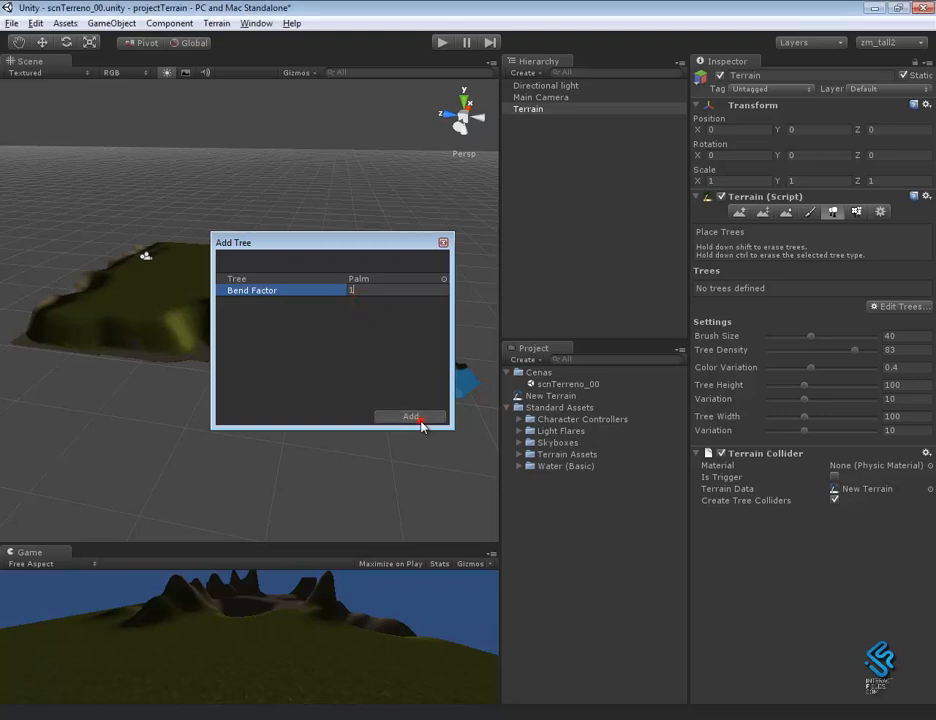
Paint a dense grove of palm trees on the grassy plain around the camera
alt+right_drag(101, 282, 670, 548)
alt+right_drag(347, 380, 305, 376)
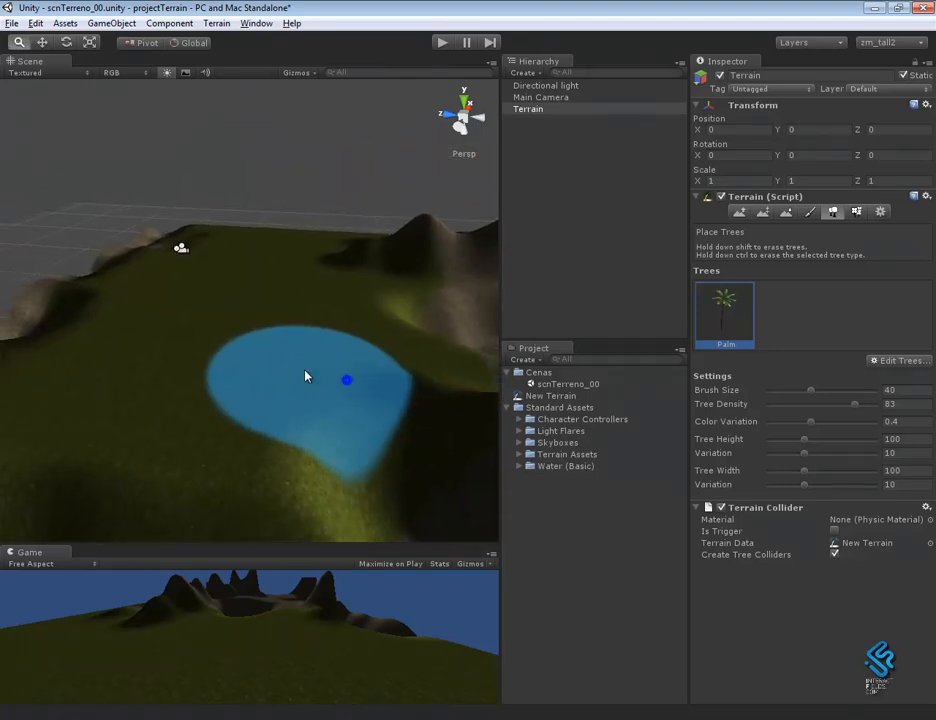
mouse_move(195, 367)
mouse_down()
mouse_move(280, 351)
mouse_move(286, 277)
mouse_move(125, 355)
mouse_move(318, 328)
mouse_up()
mouse_move(318, 328)
alt+right_down()
mouse_move(243, 367)
mouse_move(239, 359)
alt+right_up()
mouse_move(236, 357)
mouse_down()
mouse_move(305, 331)
mouse_move(303, 361)
mouse_move(173, 359)
mouse_move(249, 362)
mouse_move(328, 323)
mouse_move(330, 337)
mouse_up()
alt+right_drag(261, 335, 384, 426)
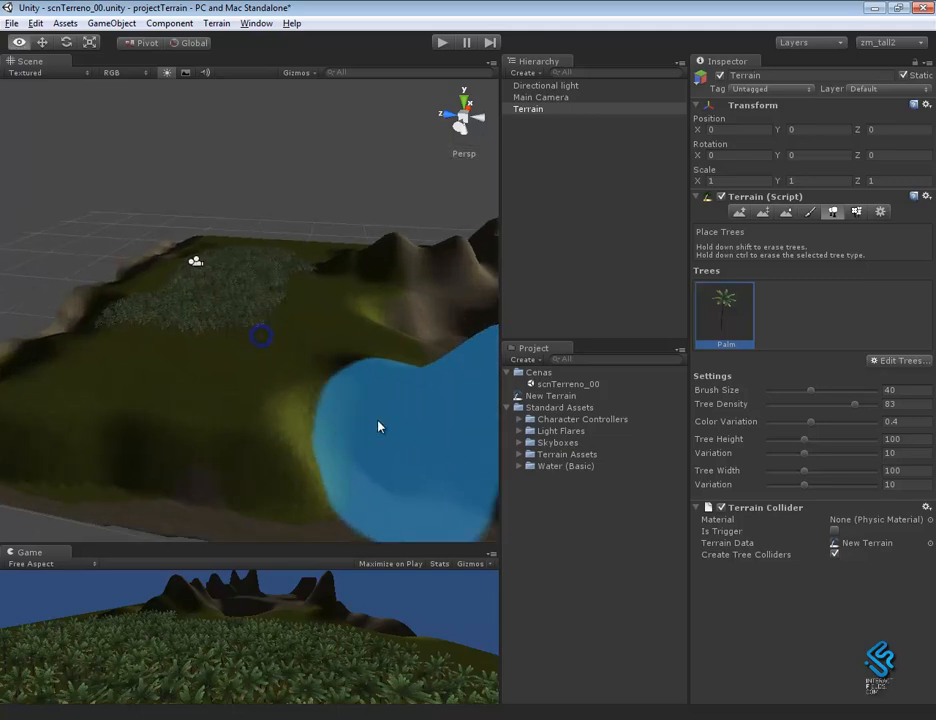
Create a point light and raise it above the palm grove to about Y 108.2
click(118, 23)
mouse_move(176, 67)
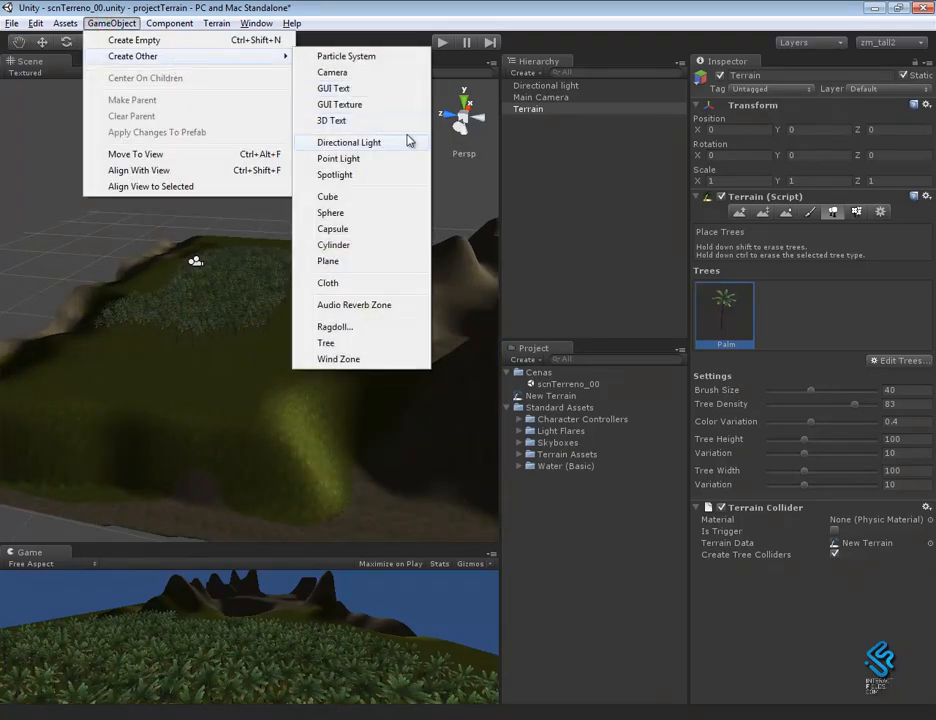
click(345, 158)
key(e)
key(w)
drag(266, 312, 289, 236)
key(e)
key(w)
Enlarge the point light's range to about 1787.3 so it covers the whole terrain
scroll(309, 246, up, 4)
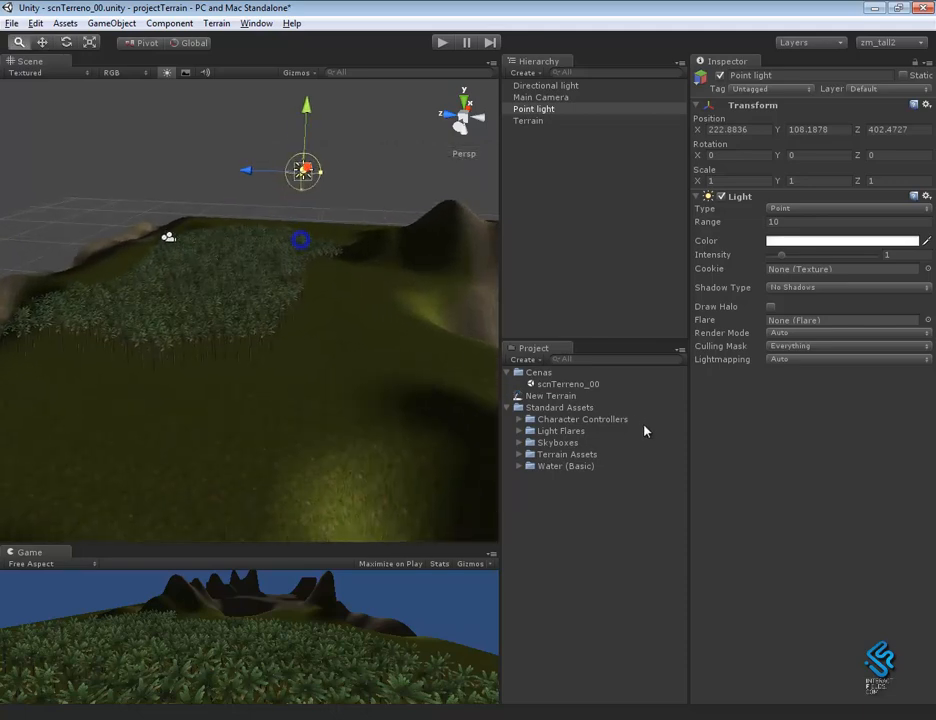
drag(323, 177, 311, 531)
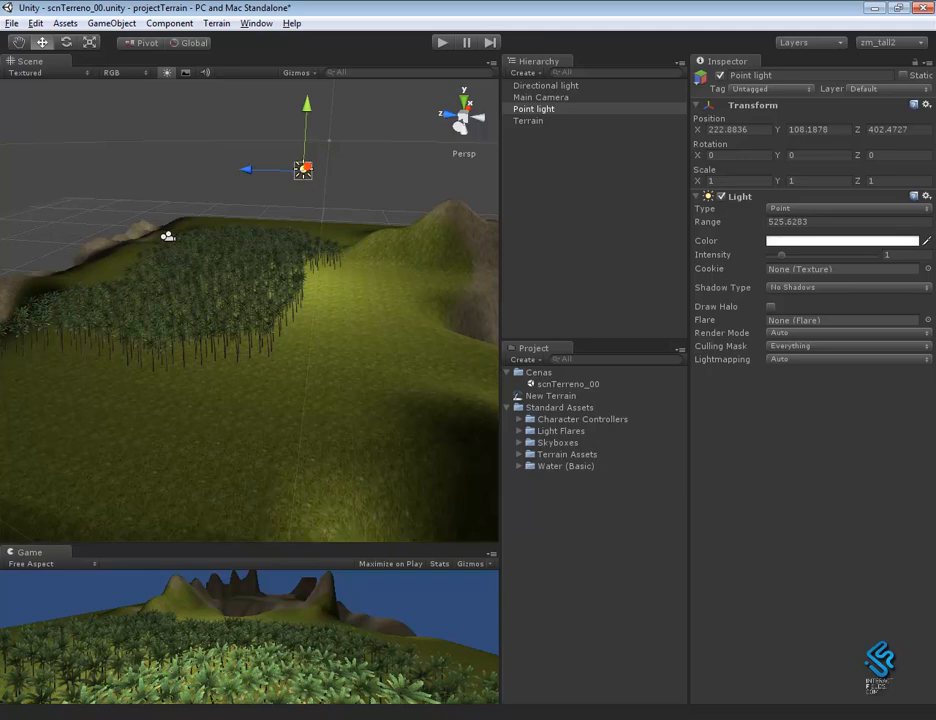
alt+right_drag(318, 384, 272, 345)
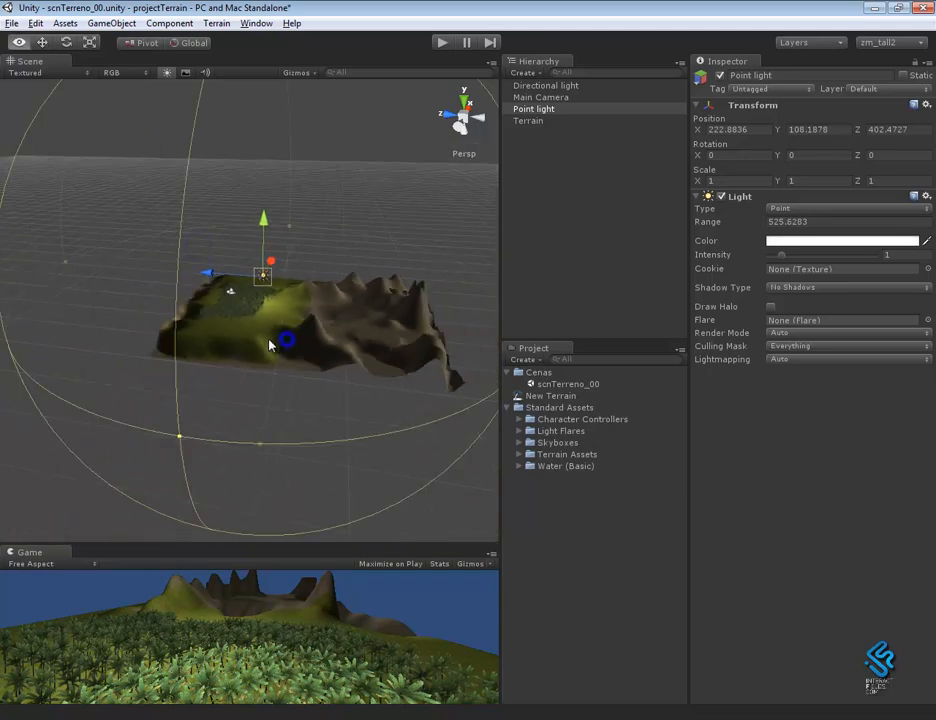
alt+middle_drag(372, 345, 254, 359)
drag(378, 316, 51, 352)
alt+drag(206, 458, 375, 420)
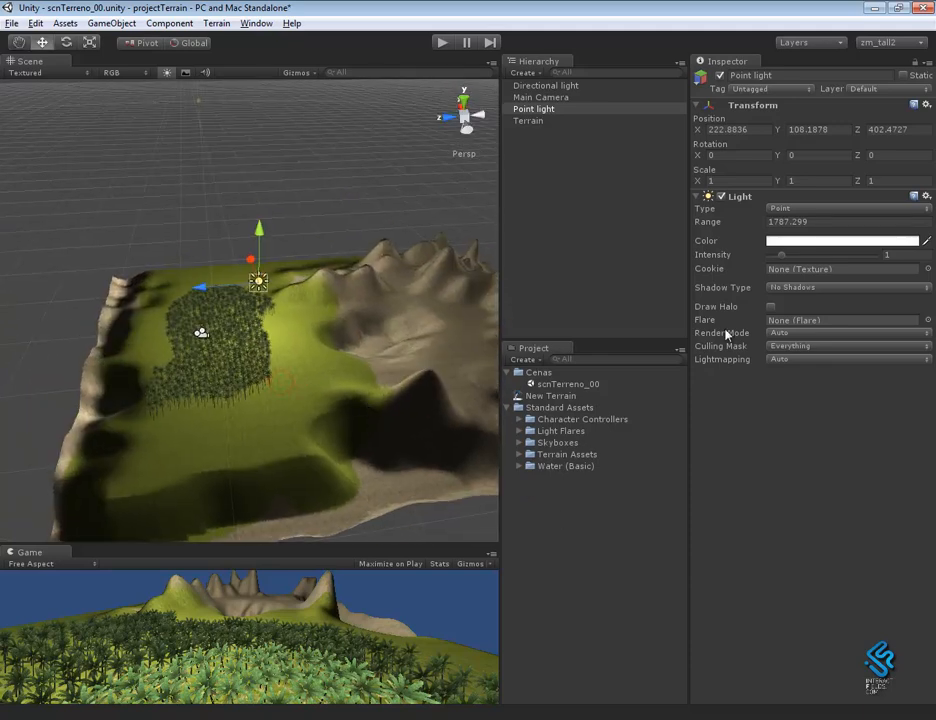
Select the terrain and check the editing options for its tree types
click(531, 121)
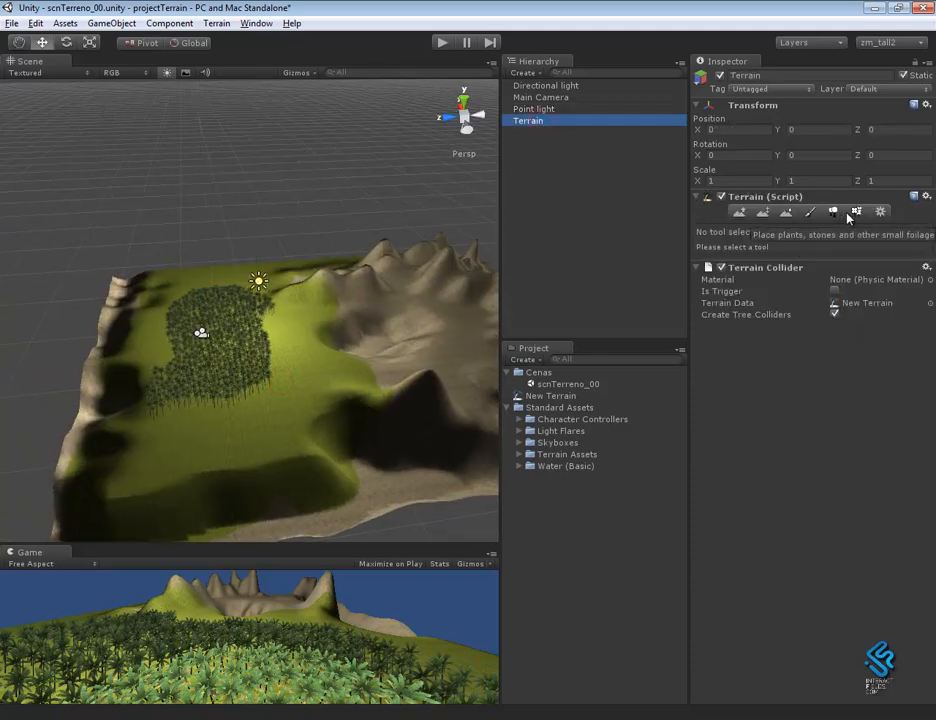
click(834, 212)
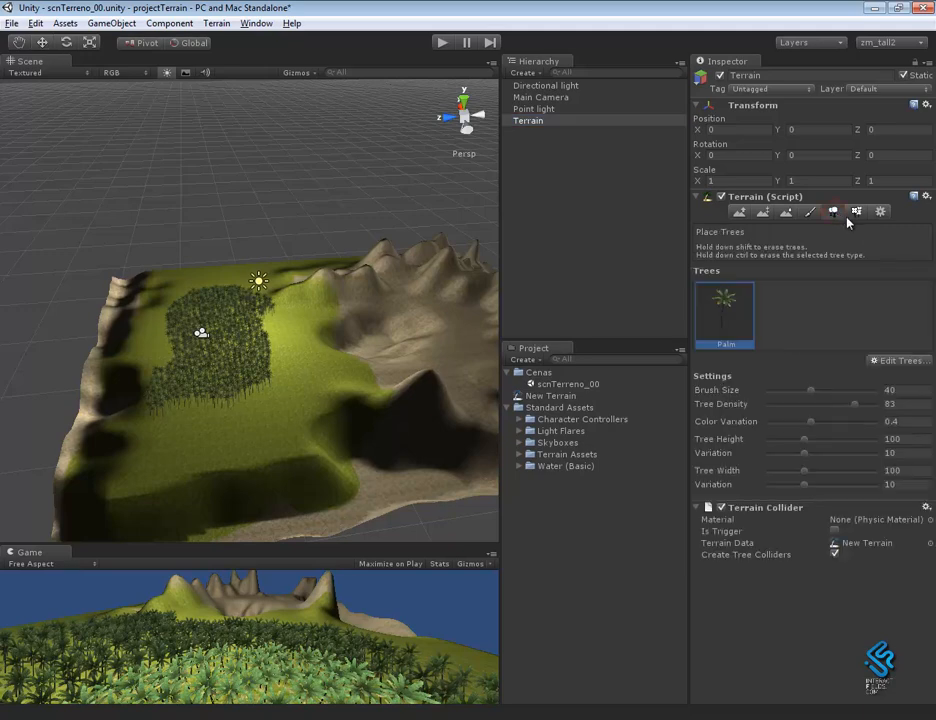
click(922, 364)
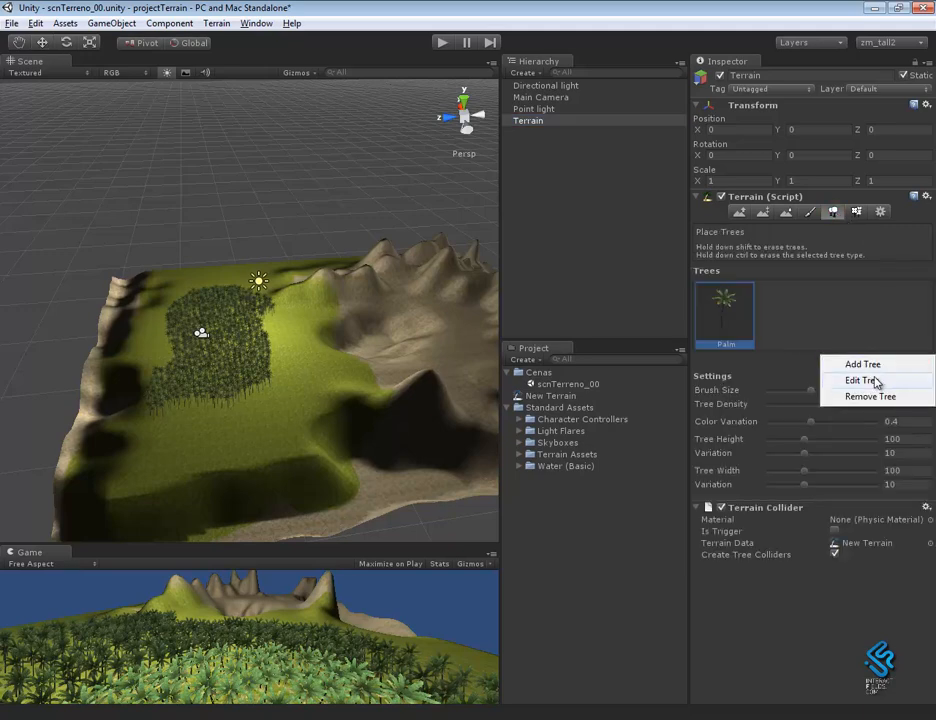
Add Grass2 as a grass detail texture on the terrain, keeping the default sizes and colours
click(858, 214)
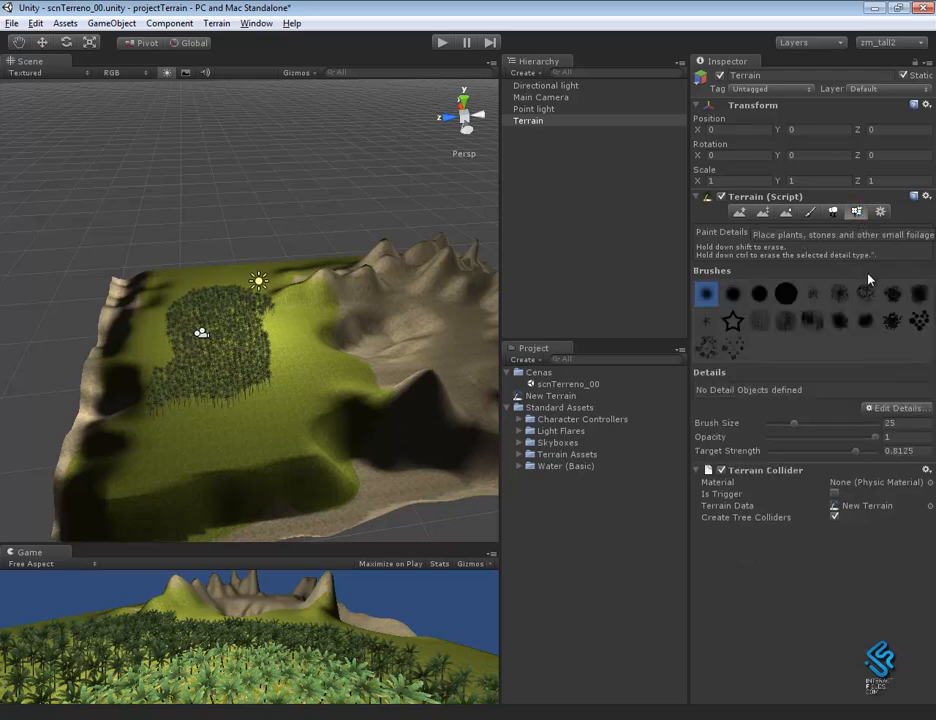
click(898, 408)
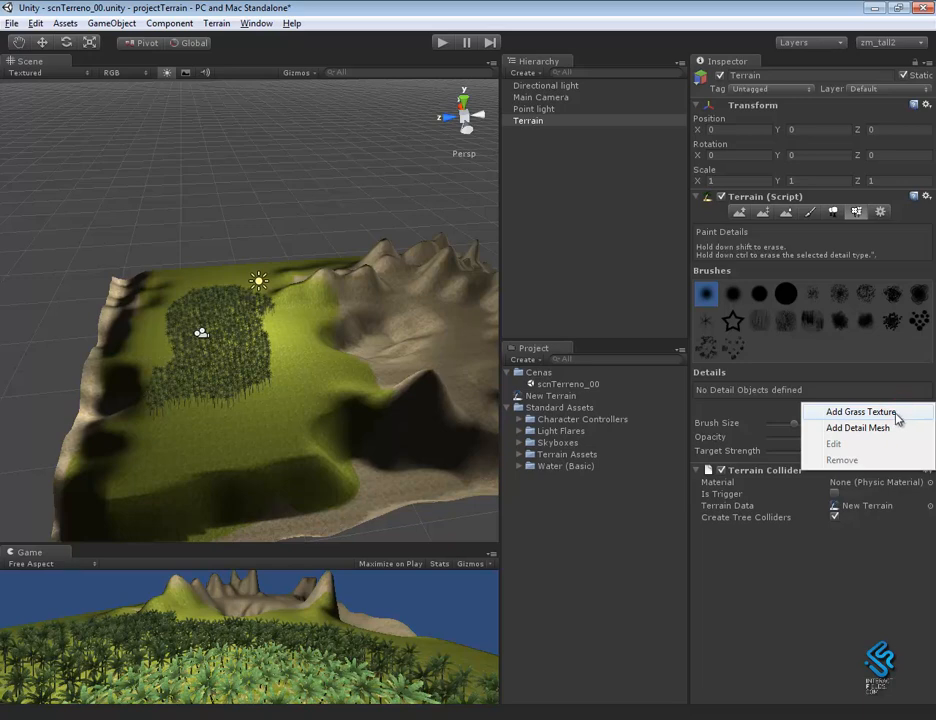
click(897, 412)
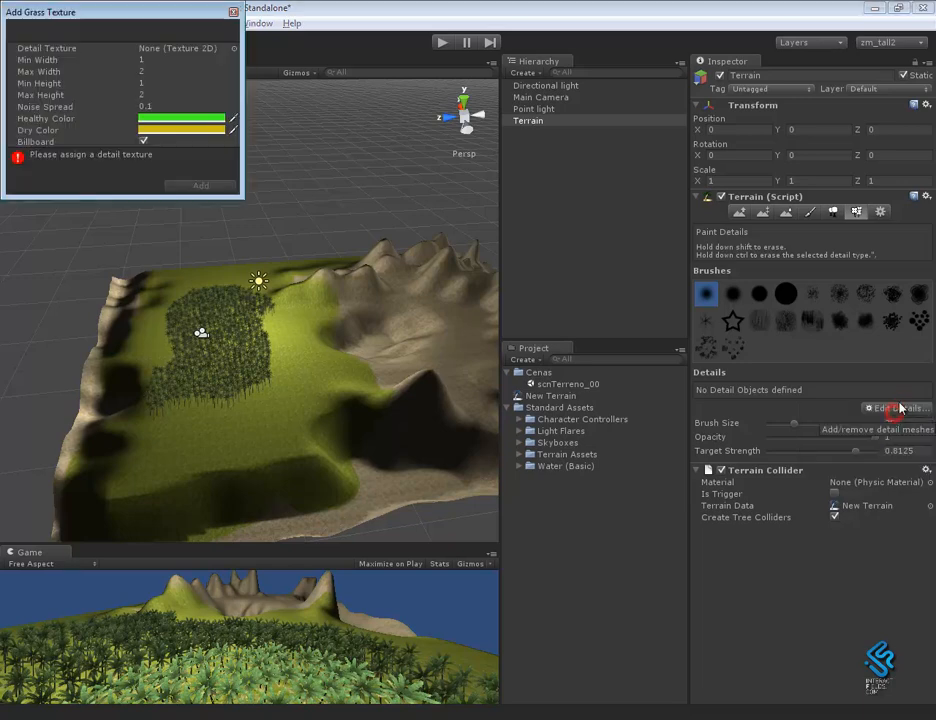
drag(143, 9, 397, 176)
click(445, 211)
click(488, 211)
click(470, 248)
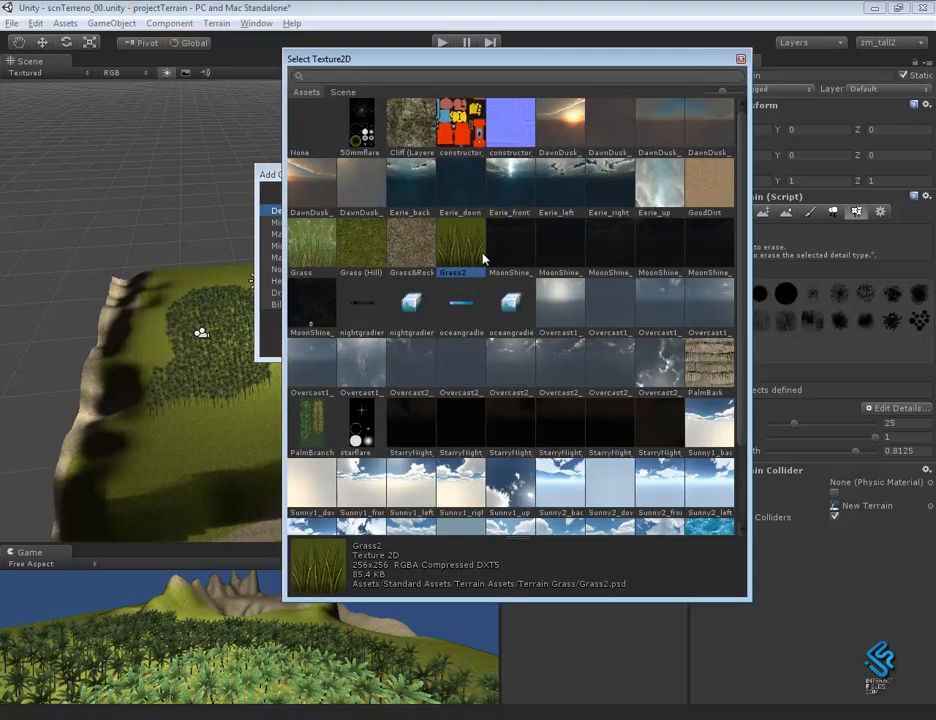
drag(744, 596, 876, 663)
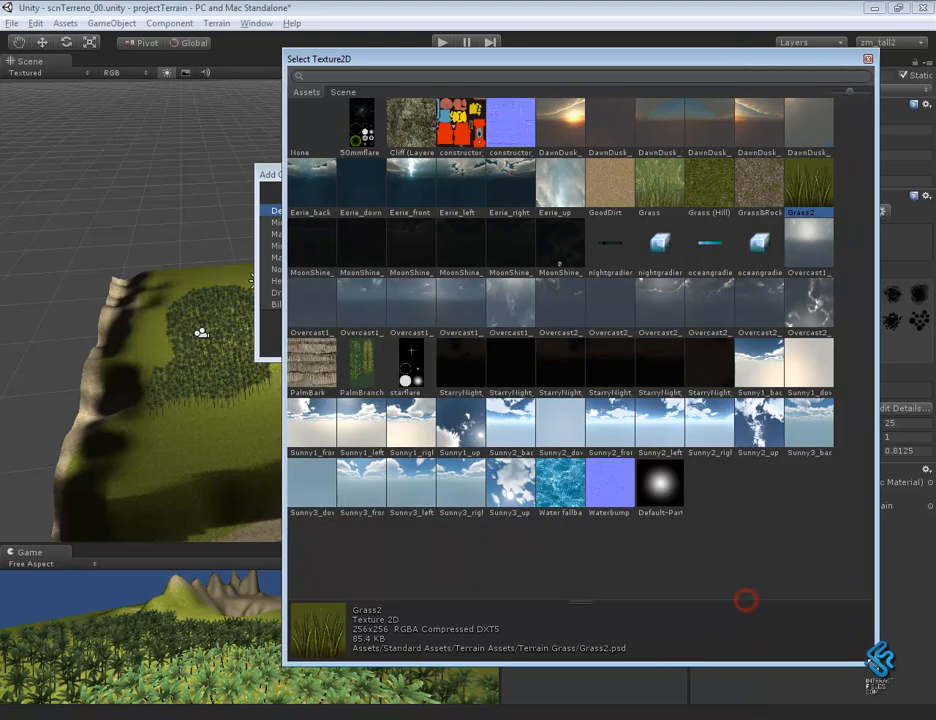
double_click(815, 195)
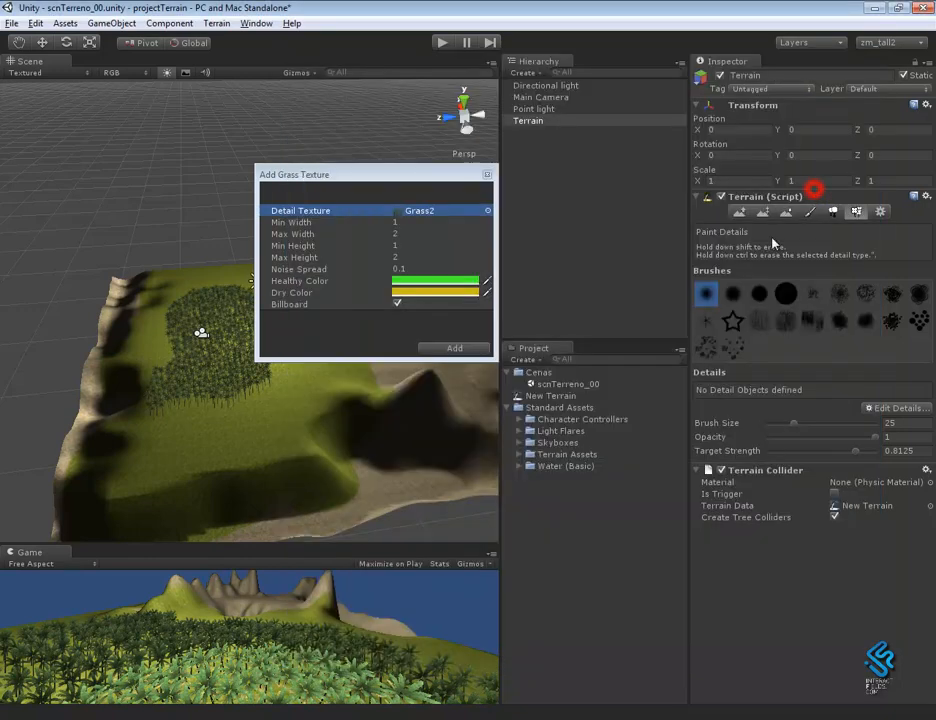
click(453, 349)
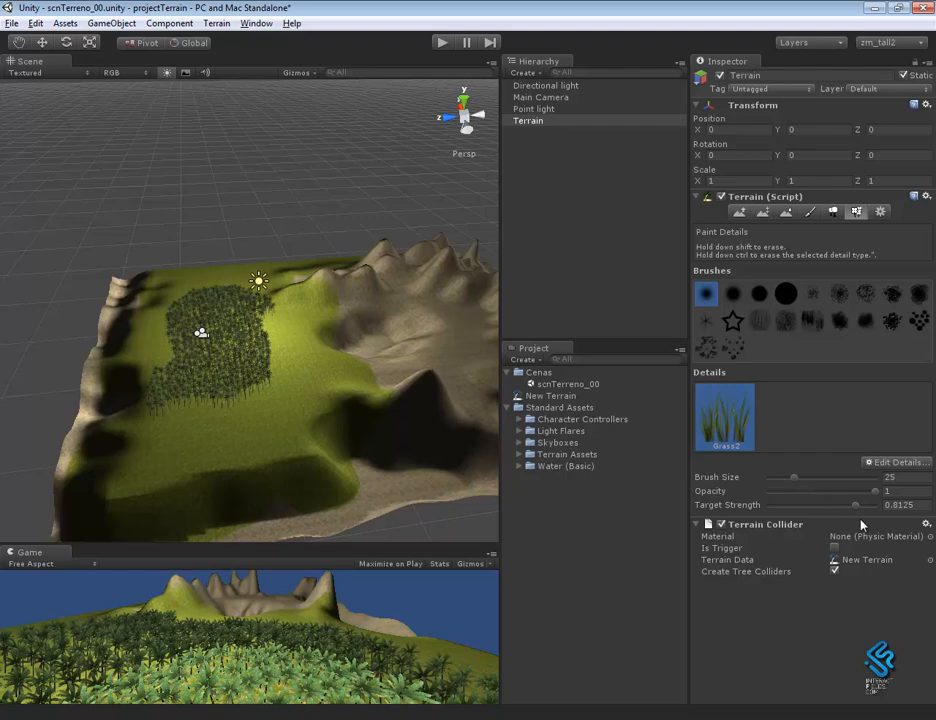
Paint a patch of Grass2 on the open ground beside the palm grove
alt+right_drag(260, 400, 809, 668)
alt+middle_drag(292, 425, 225, 185)
alt+right_drag(318, 403, 473, 491)
mouse_move(267, 329)
mouse_down()
mouse_move(232, 356)
mouse_move(352, 430)
mouse_move(299, 363)
mouse_up()
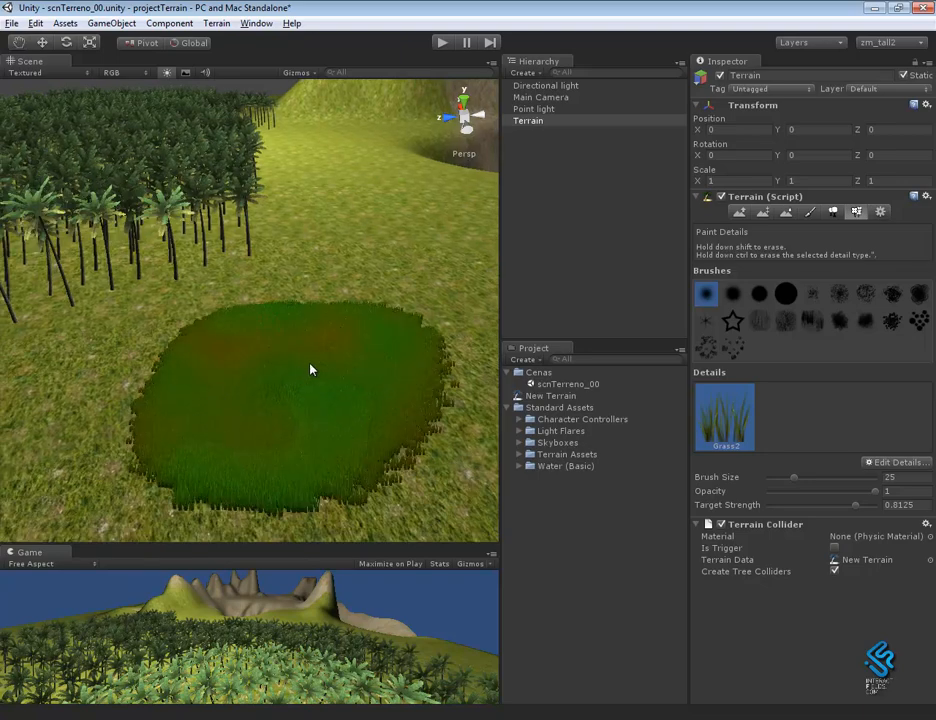
Erase grass along the near edge of the painted patch
mouse_move(392, 376)
alt+mouse_down()
mouse_move(369, 331)
mouse_move(376, 353)
alt+mouse_up()
alt+drag(276, 399, 308, 392)
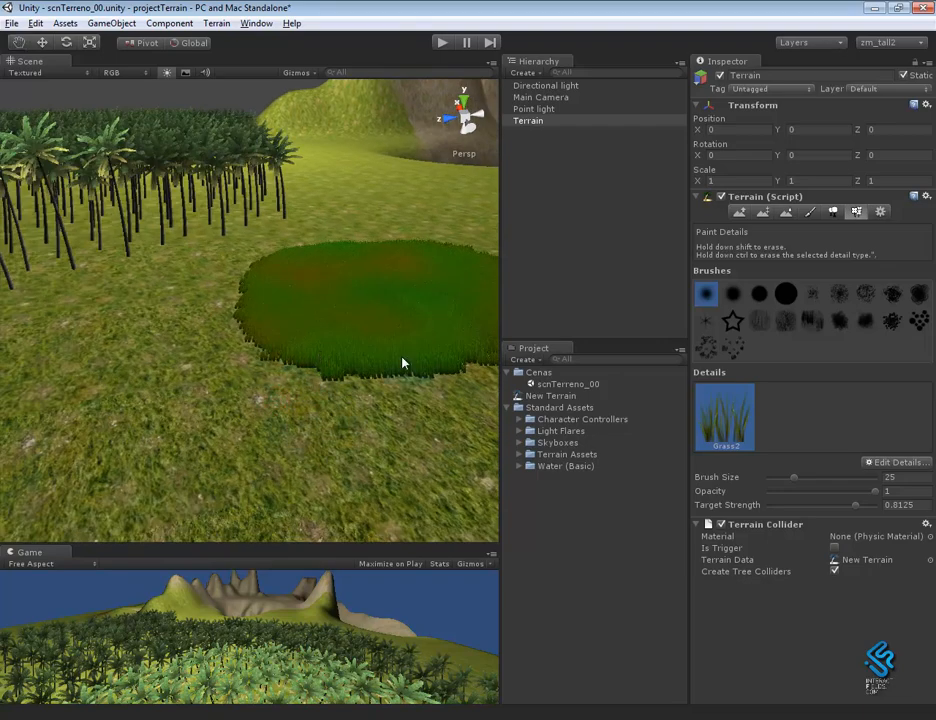
shift+drag(392, 392, 382, 378)
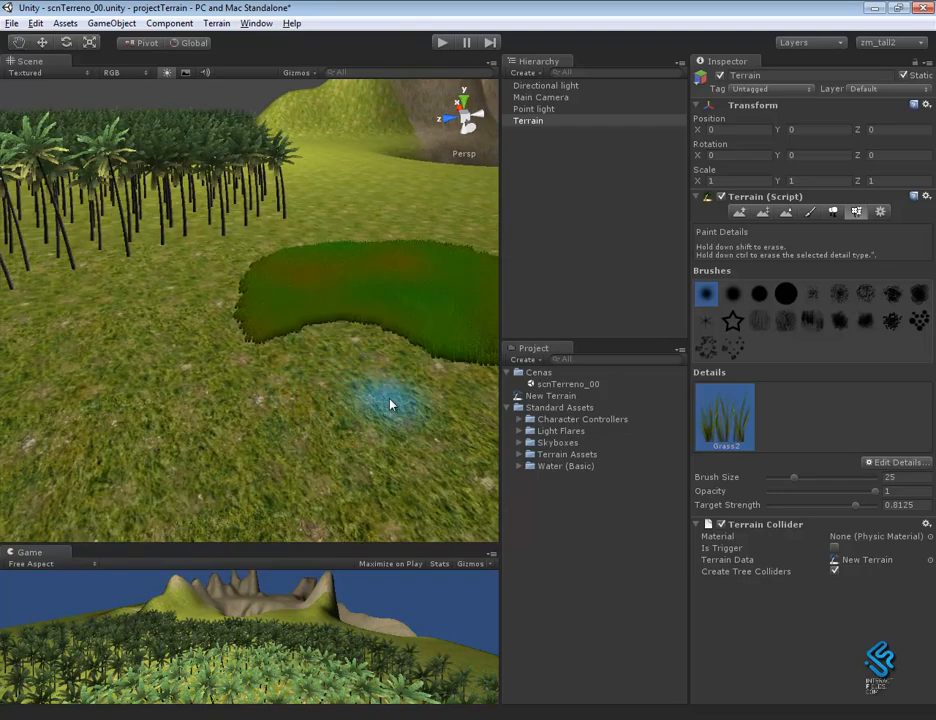
Lower the detail brush's target strength and paint several more Grass2 patches around the first one and along the palm grove
drag(855, 507, 776, 507)
mouse_move(387, 389)
mouse_down()
mouse_move(182, 389)
mouse_move(161, 330)
mouse_move(203, 268)
mouse_up()
alt+right_drag(260, 376, 376, 474)
alt+drag(376, 474, 356, 467)
alt+right_drag(355, 458, 310, 386)
mouse_move(278, 382)
mouse_down()
mouse_move(299, 409)
mouse_move(368, 441)
mouse_move(410, 392)
mouse_up()
click(410, 388)
click(456, 339)
alt+drag(379, 438, 315, 470)
click(307, 395)
click(330, 321)
click(237, 260)
click(208, 282)
alt+right_drag(192, 259, 380, 305)
alt+middle_drag(254, 284, 361, 434)
mouse_move(344, 489)
mouse_down()
mouse_move(218, 441)
mouse_move(275, 378)
mouse_move(195, 271)
mouse_move(277, 302)
mouse_up()
Enlarge the Game view and inspect the painted grass beside the palms up close
alt+right_drag(277, 302, 280, 130)
alt+right_drag(315, 288, 521, 591)
alt+drag(397, 545, 377, 459)
alt+drag(364, 405, 333, 319)
alt+right_drag(333, 319, 389, 397)
Look over the terrain settings for trees, details and wind, and return to placing trees
click(879, 211)
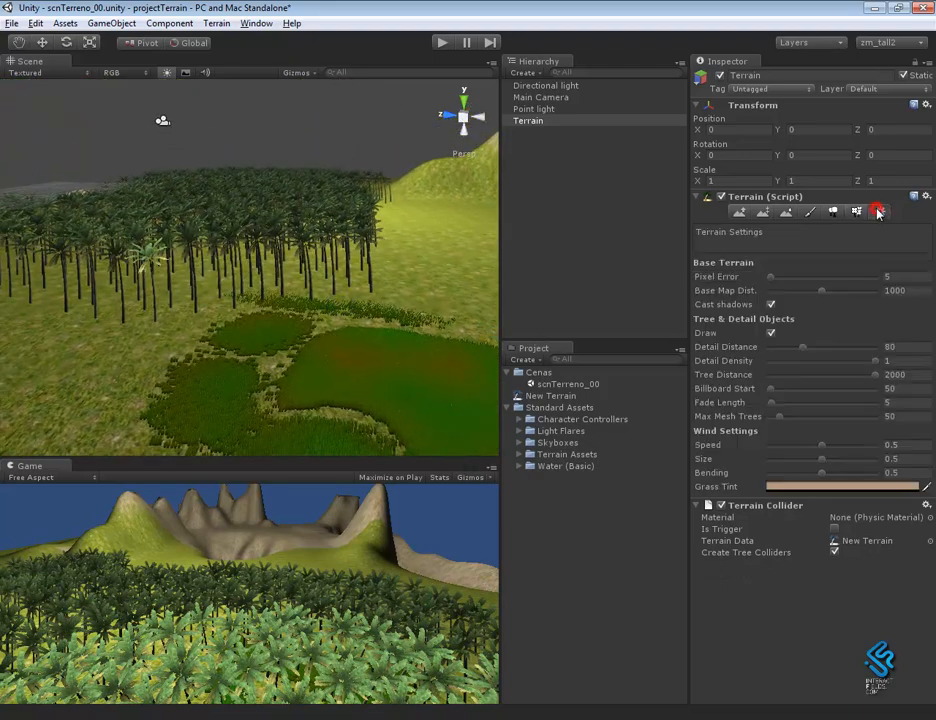
alt+right_drag(340, 338, 407, 364)
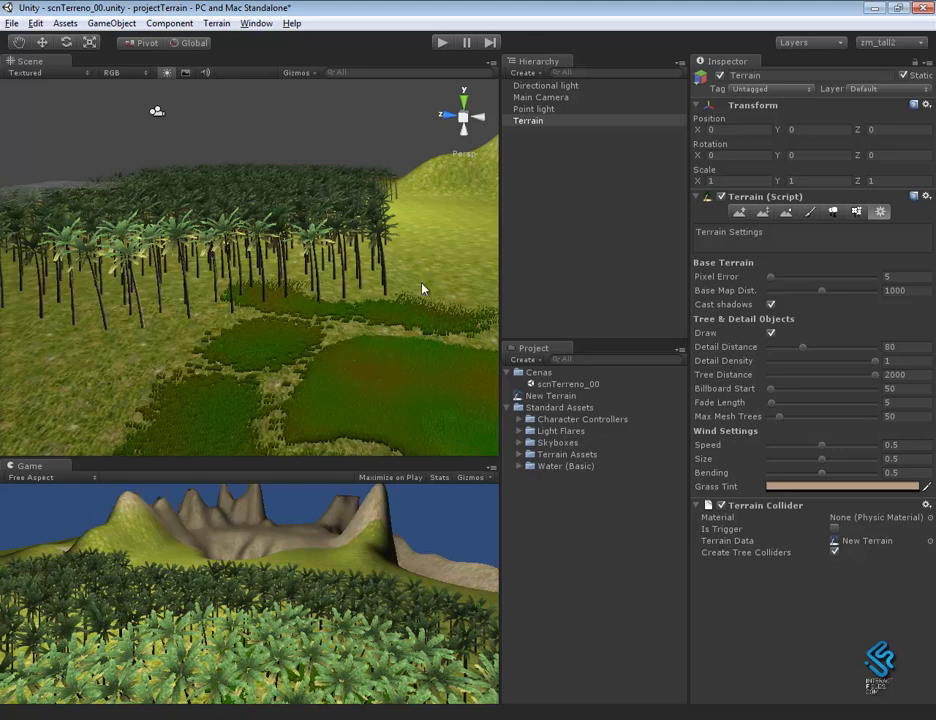
click(856, 213)
click(833, 212)
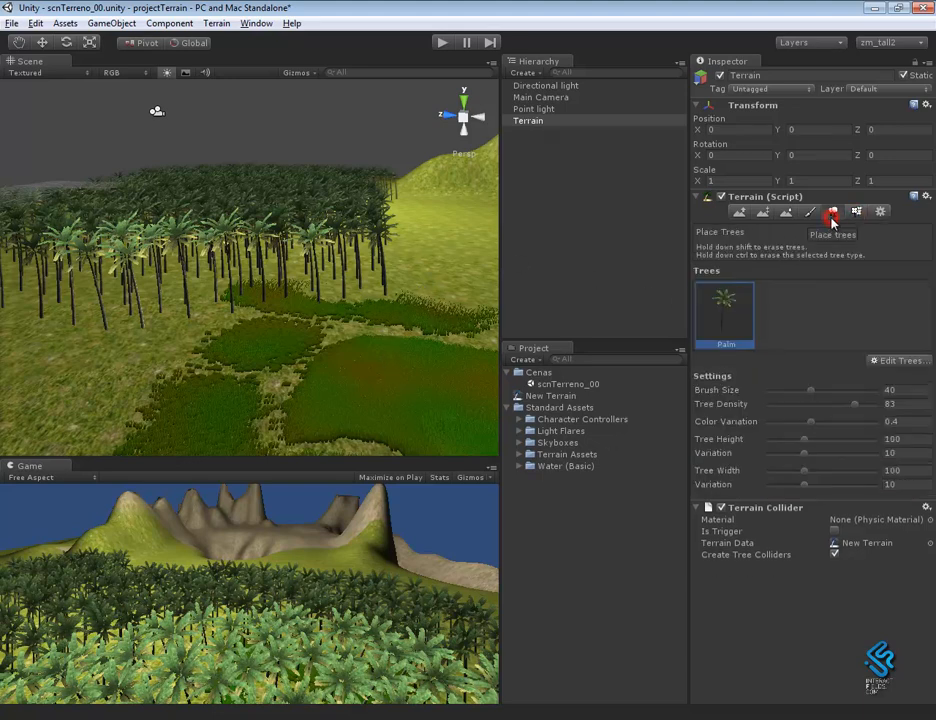
Check the Palm tree's edit settings, close them without changes, and return to the general terrain settings
click(900, 360)
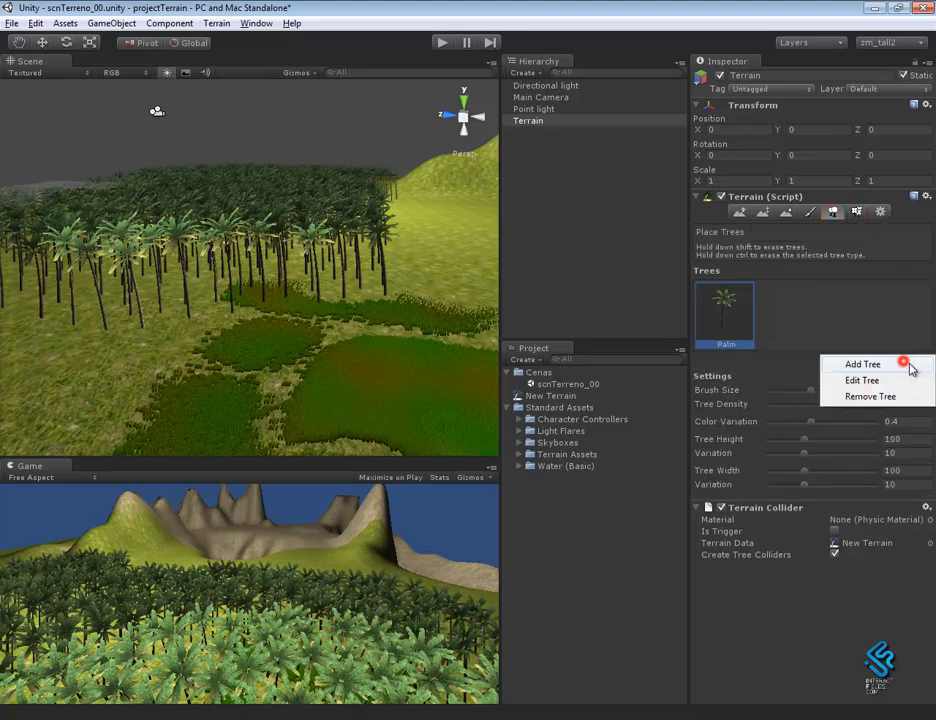
click(857, 379)
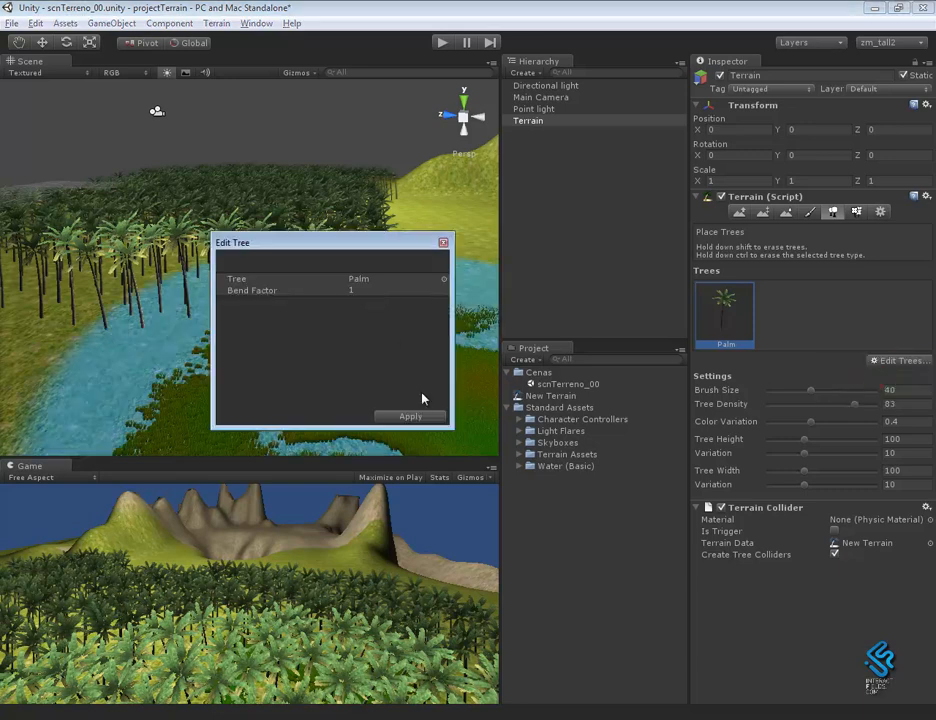
click(443, 242)
click(881, 212)
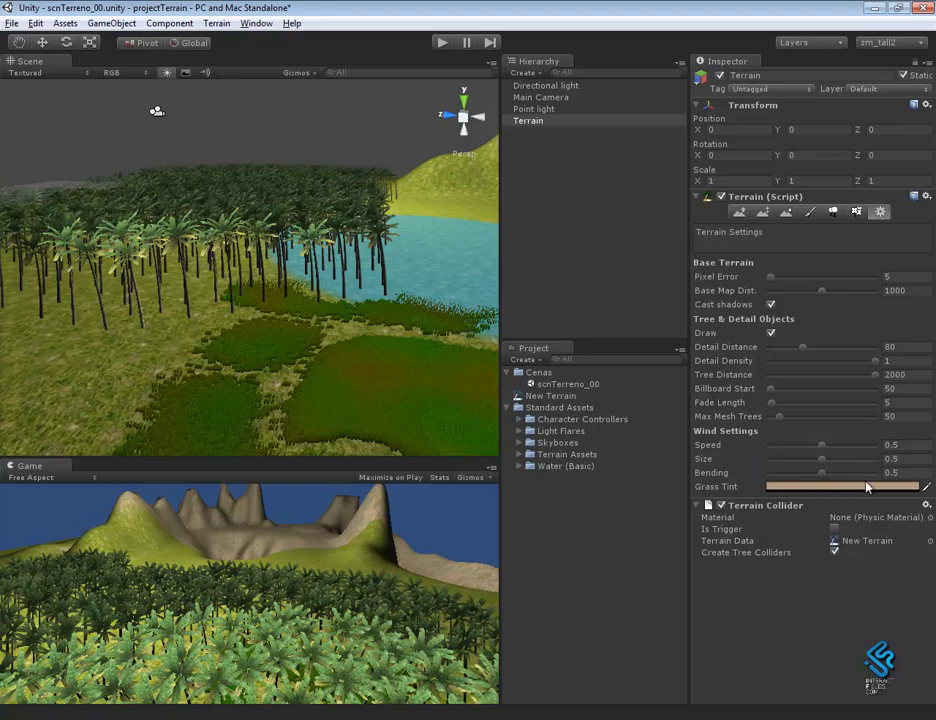
Examine the whole terrain from a distance with nothing selected and give the Game view more height
alt+right_drag(270, 316, 313, 296)
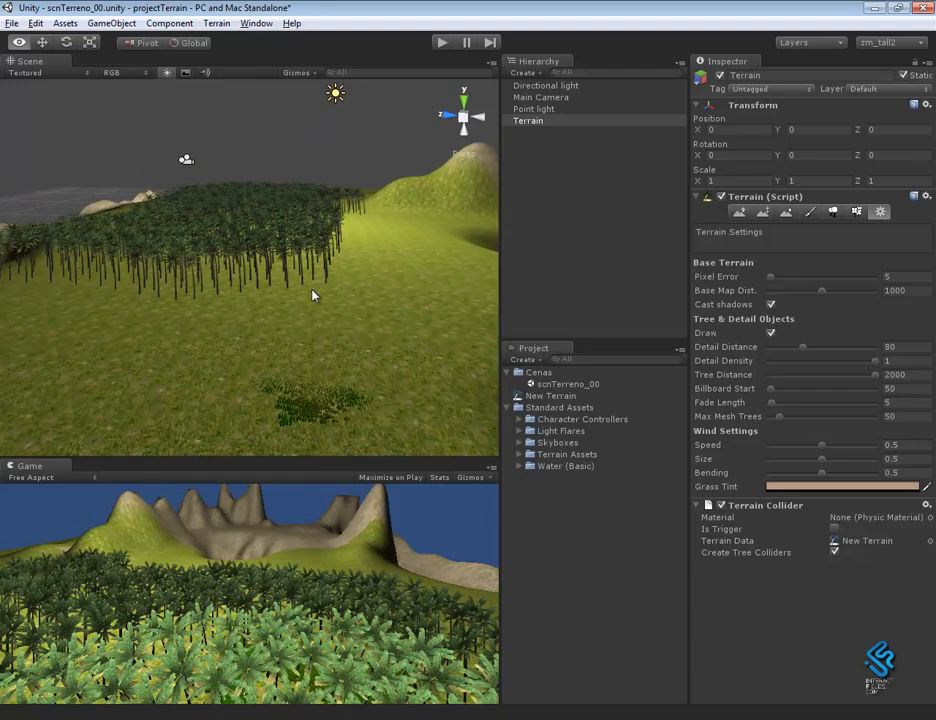
alt+drag(313, 296, 395, 165)
alt+drag(355, 267, 288, 215)
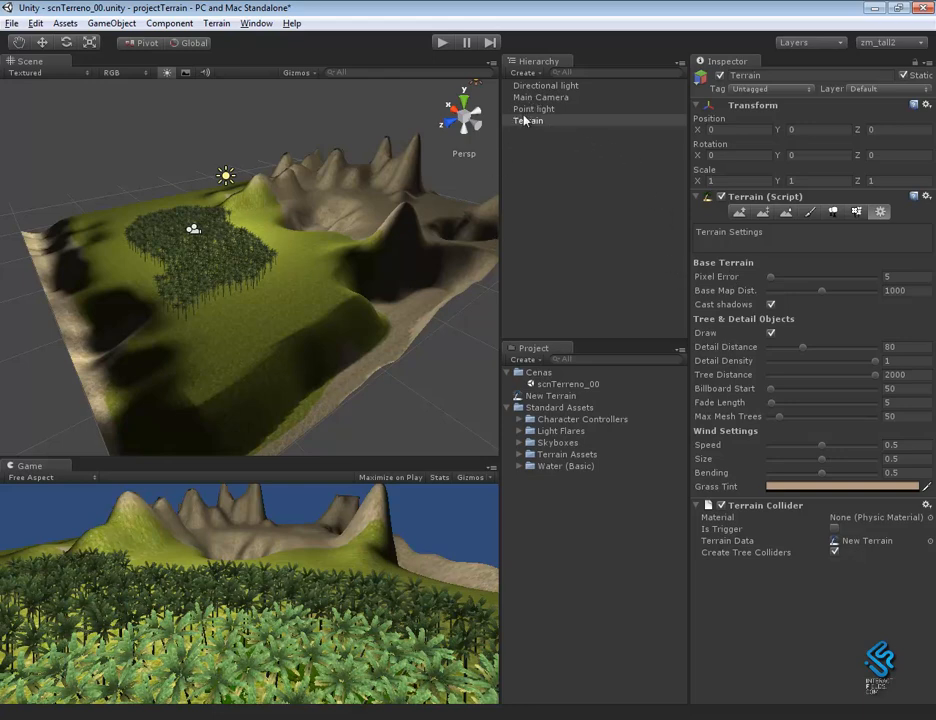
key(w)
click(374, 377)
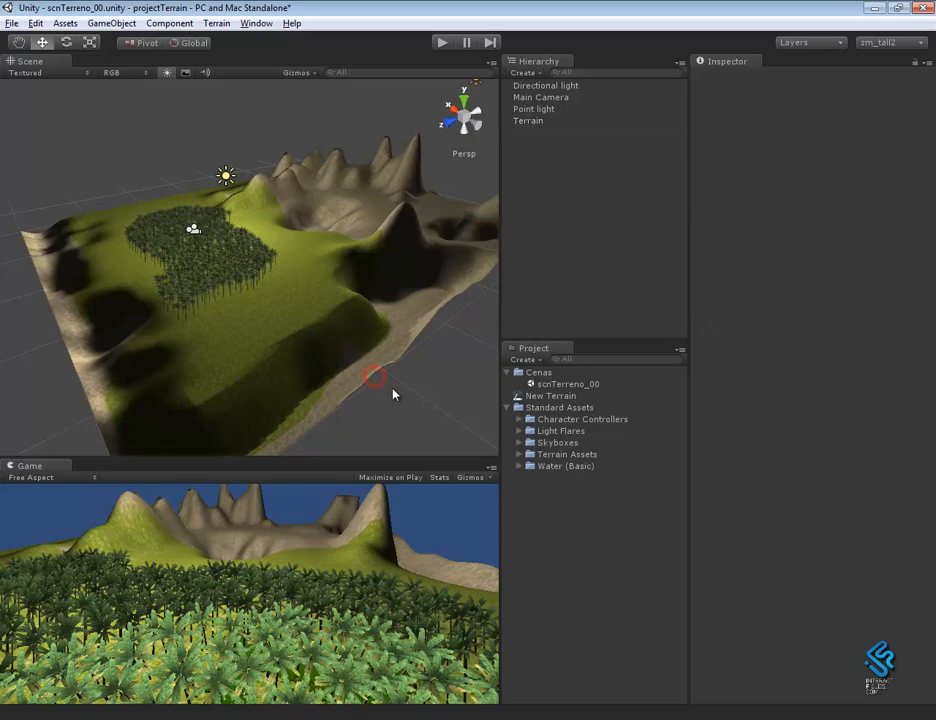
mouse_move(408, 375)
alt+right_down()
mouse_move(374, 345)
mouse_move(399, 376)
alt+right_up()
drag(355, 458, 364, 418)
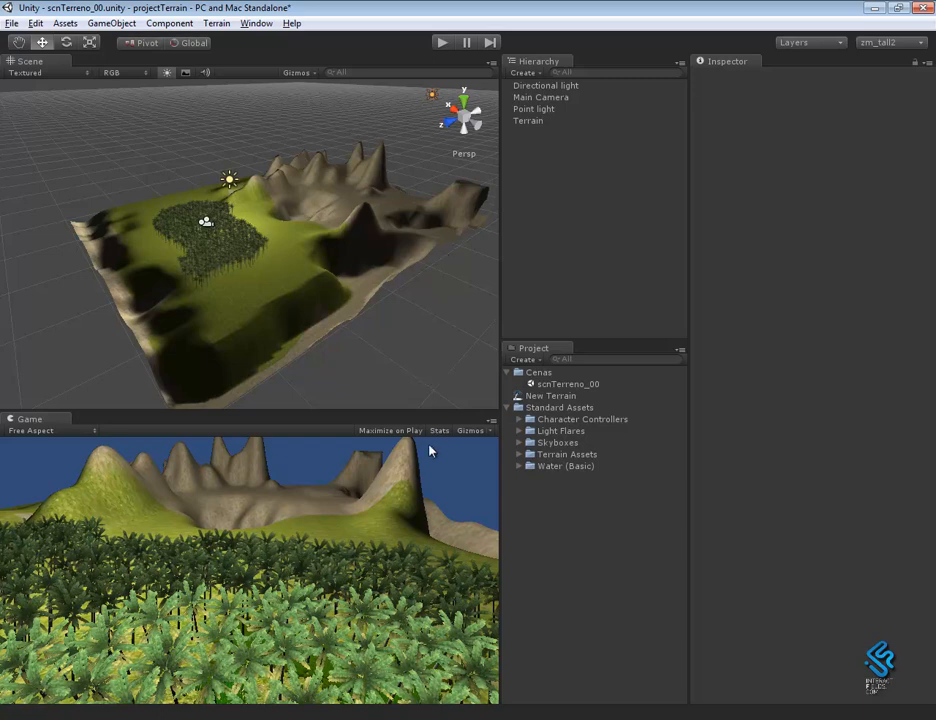
alt+right_drag(428, 353, 393, 330)
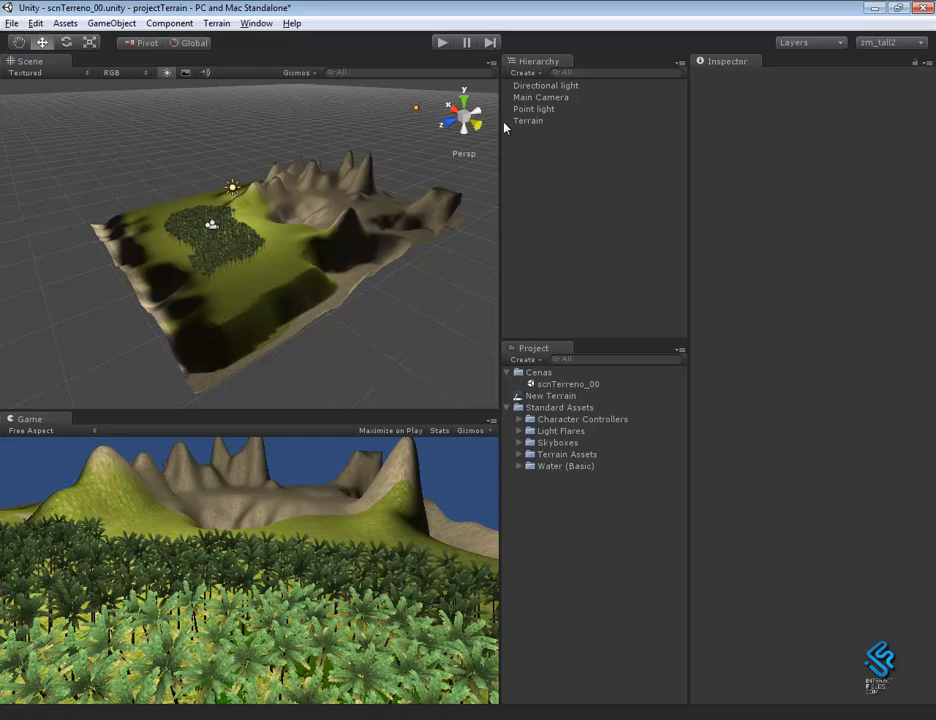
click(528, 97)
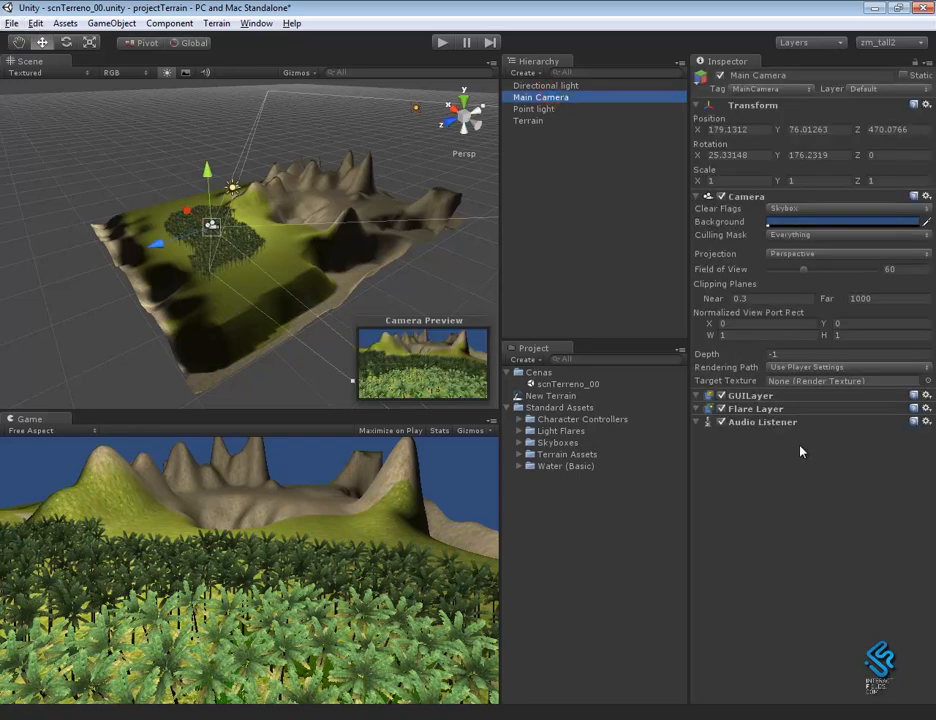
click(169, 23)
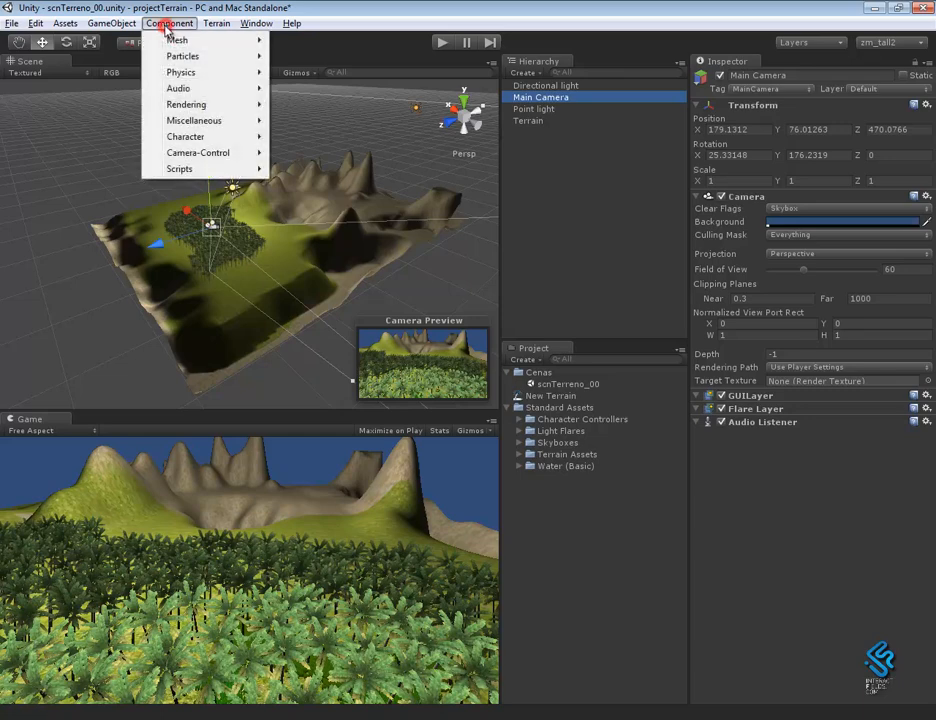
mouse_move(198, 106)
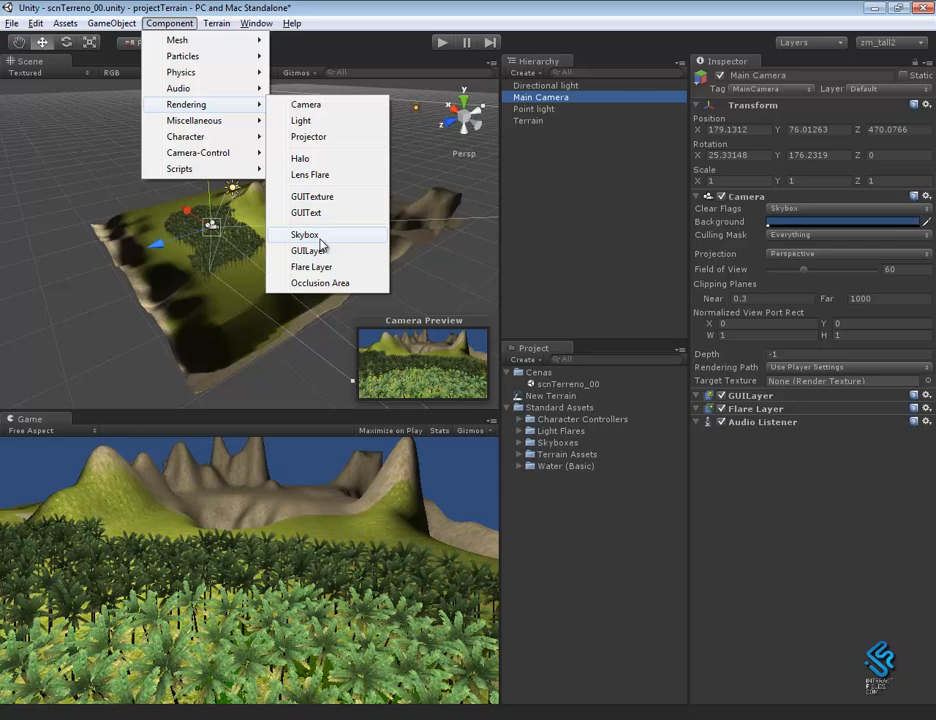
click(525, 5)
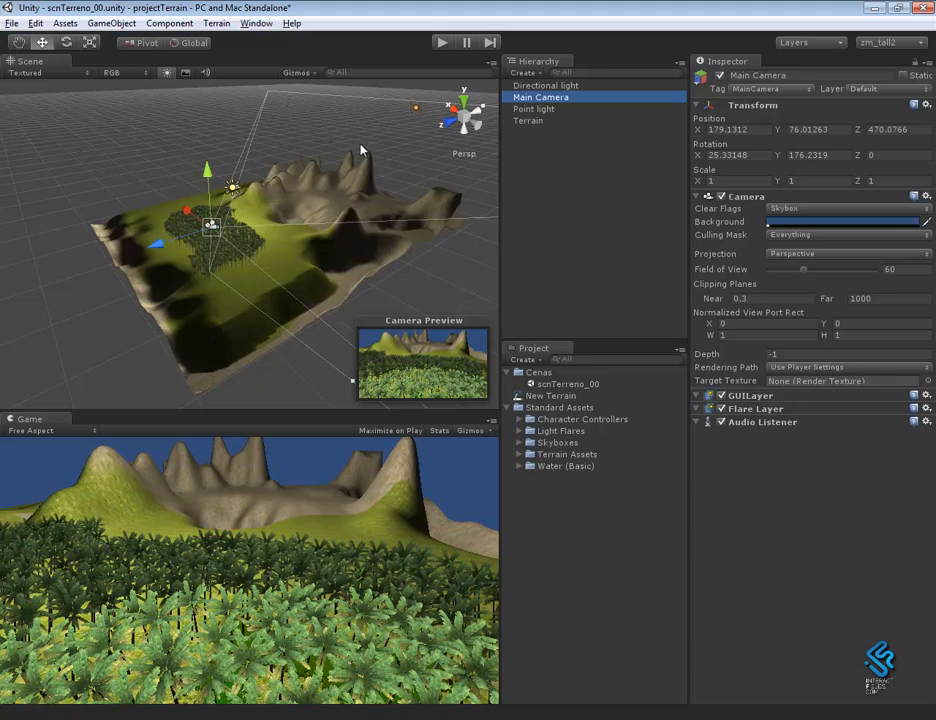
alt+right_drag(387, 207, 393, 218)
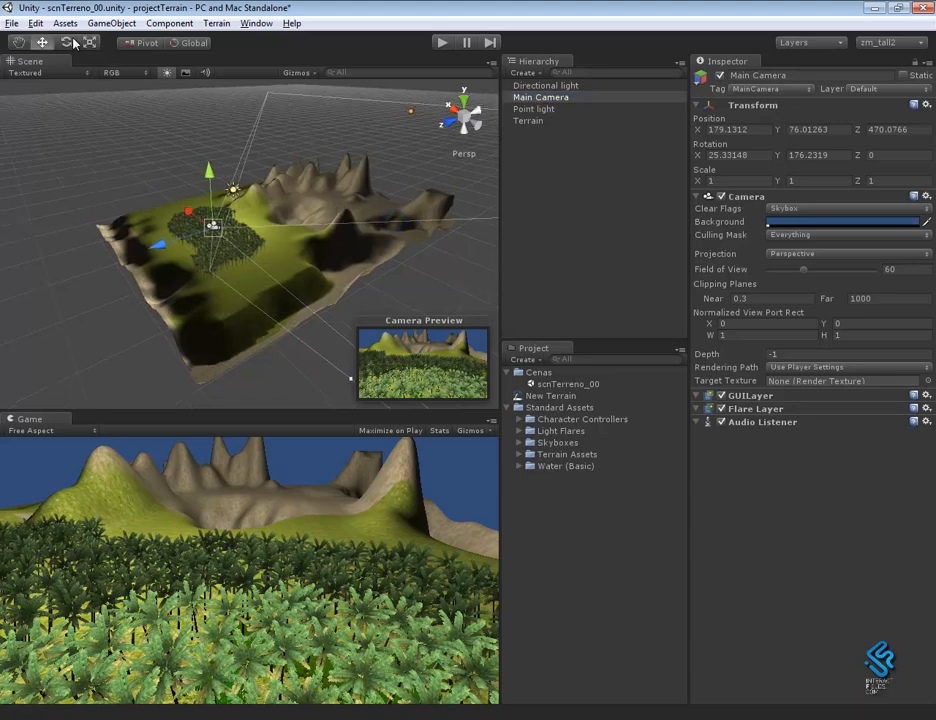
Assign Sunny2 Skybox as the skybox material in the scene's Render Settings
click(35, 23)
click(111, 354)
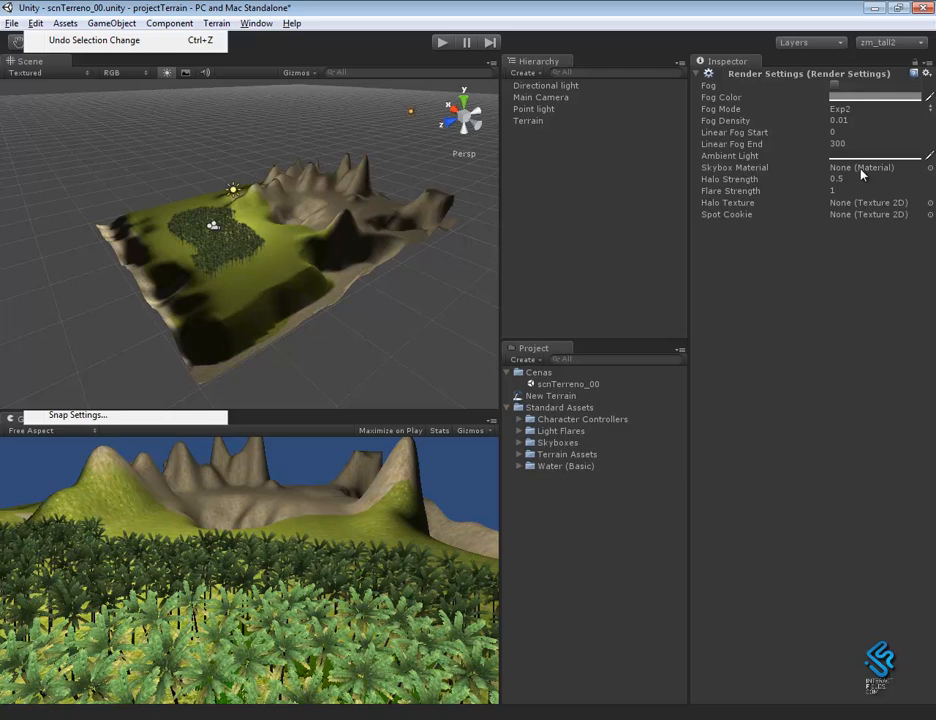
click(930, 168)
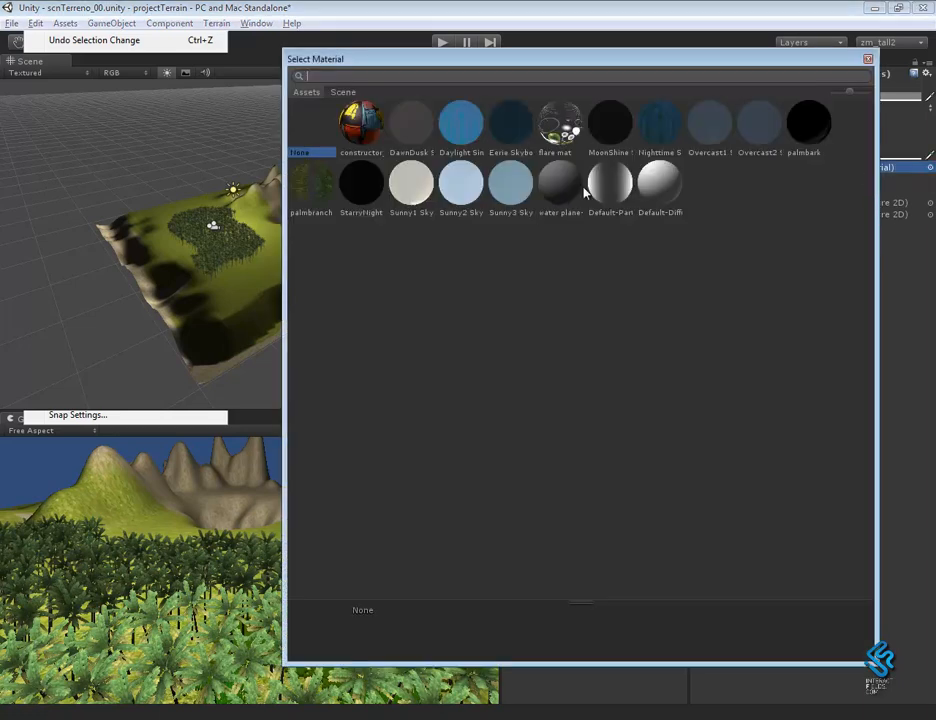
double_click(461, 186)
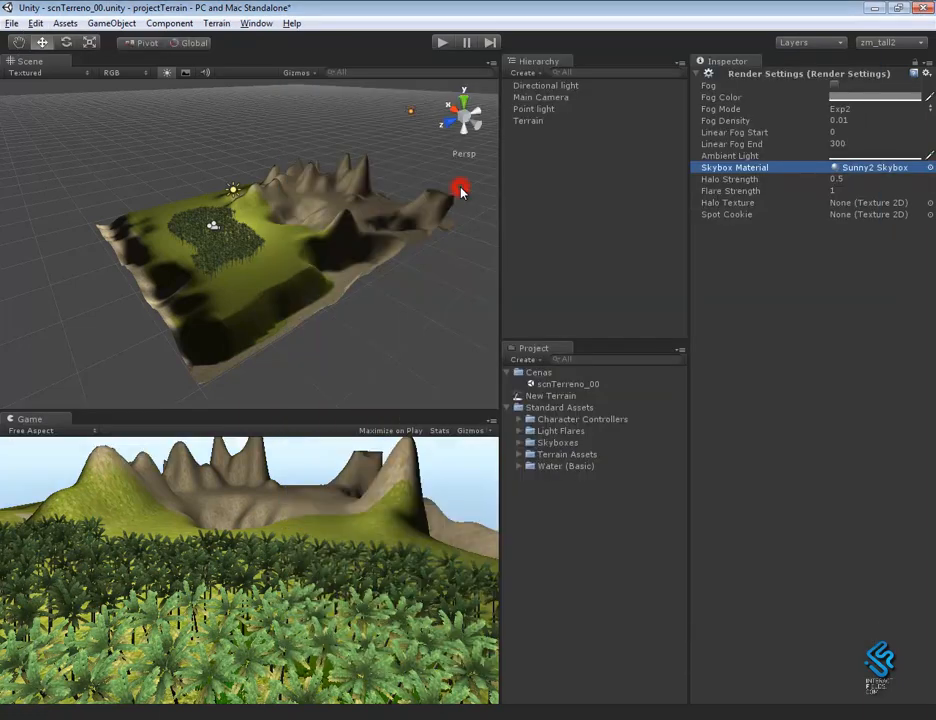
Enlarge the Game view, move Main Camera back to about Z 533, and tilt it up to about 10 degrees
drag(362, 413, 368, 310)
alt+drag(257, 179, 487, 284)
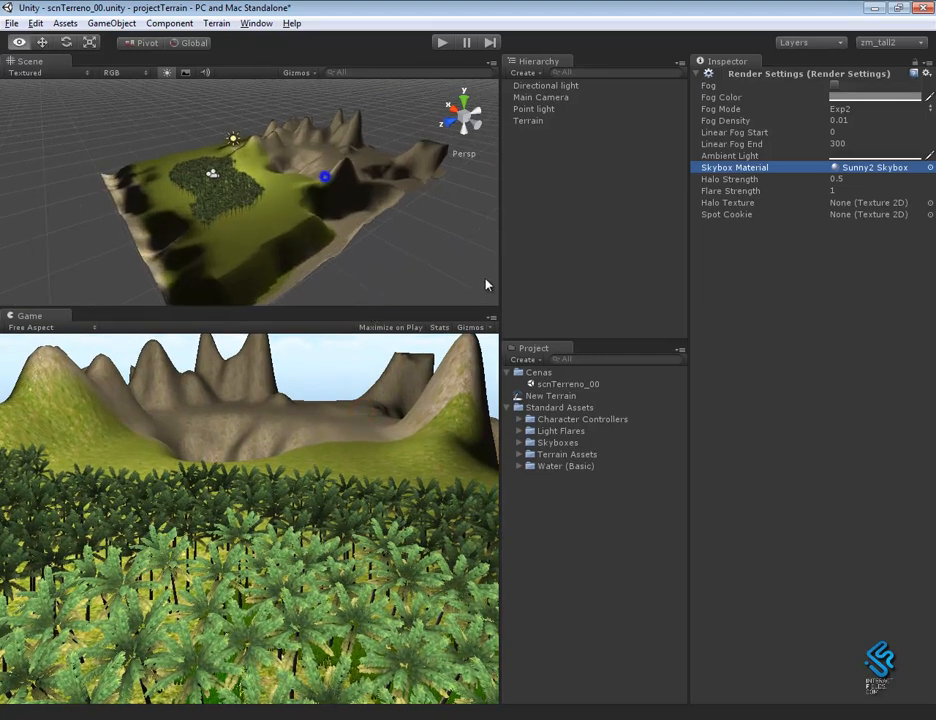
click(540, 97)
drag(152, 193, 125, 211)
key(e)
drag(148, 146, 118, 175)
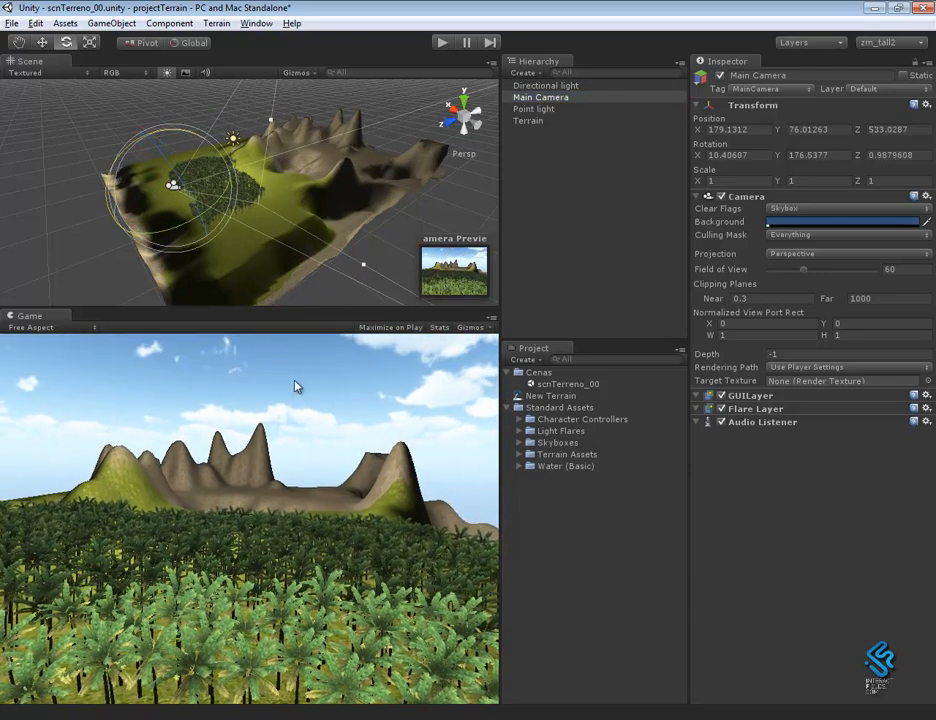
Show the skybox in the Scene view, inspect it around the terrain, and hide it again
click(184, 73)
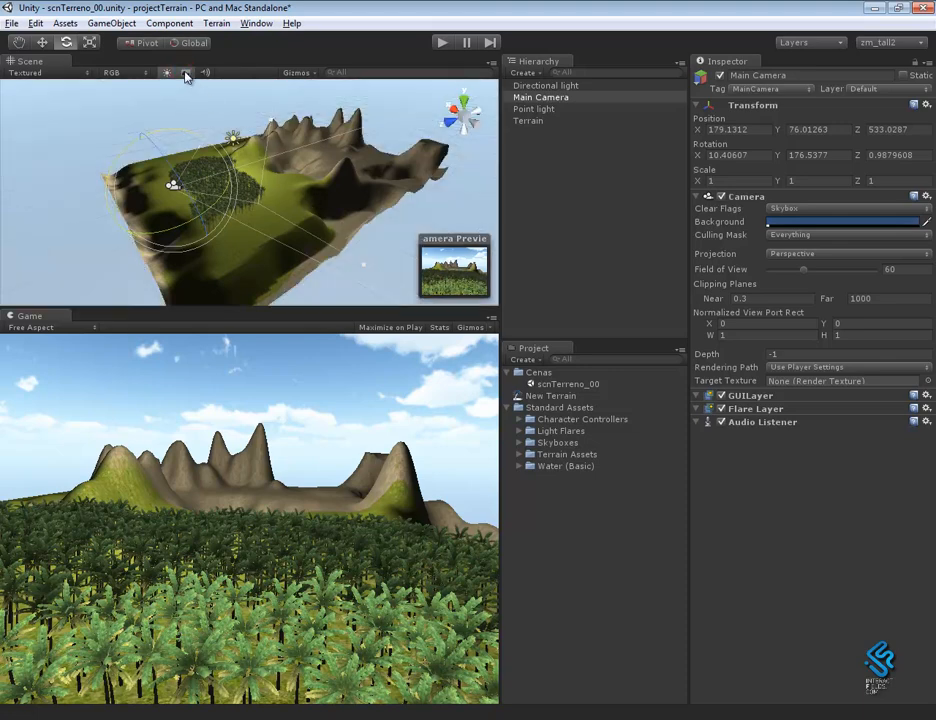
alt+drag(278, 255, 220, 85)
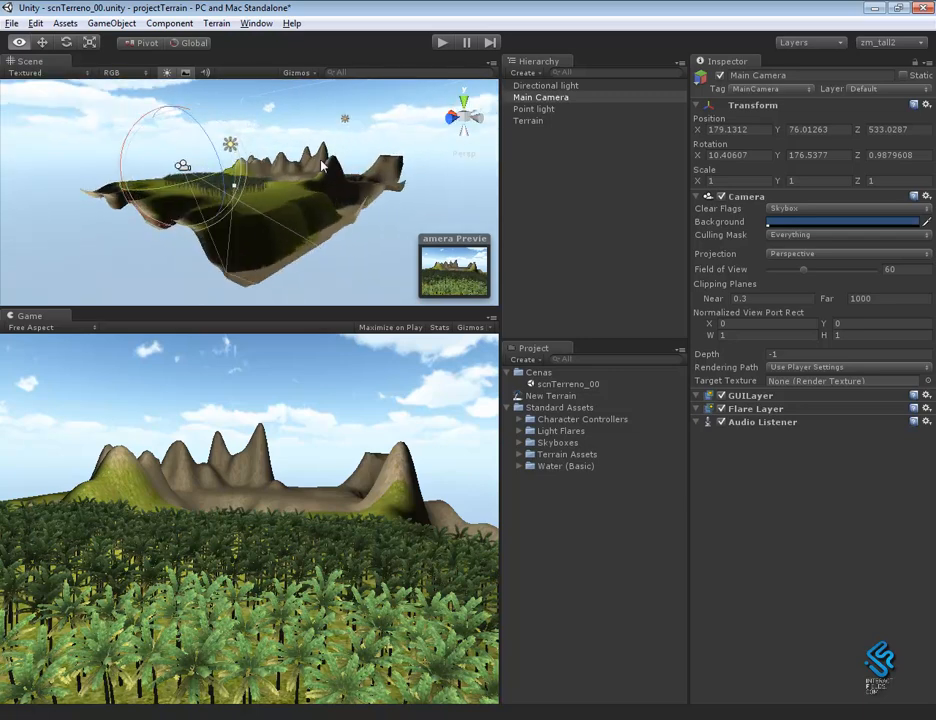
click(184, 73)
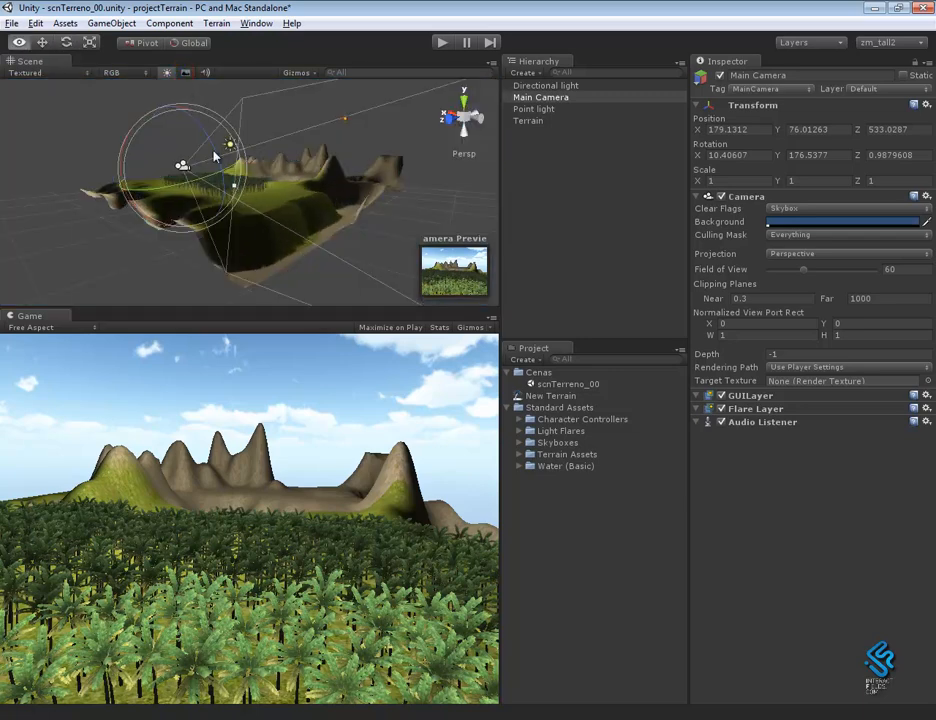
Add the Daylight Simple Water prefab from the Water (Basic) assets to the scene
alt+drag(170, 75, 346, 290)
alt+right_drag(335, 225, 280, 203)
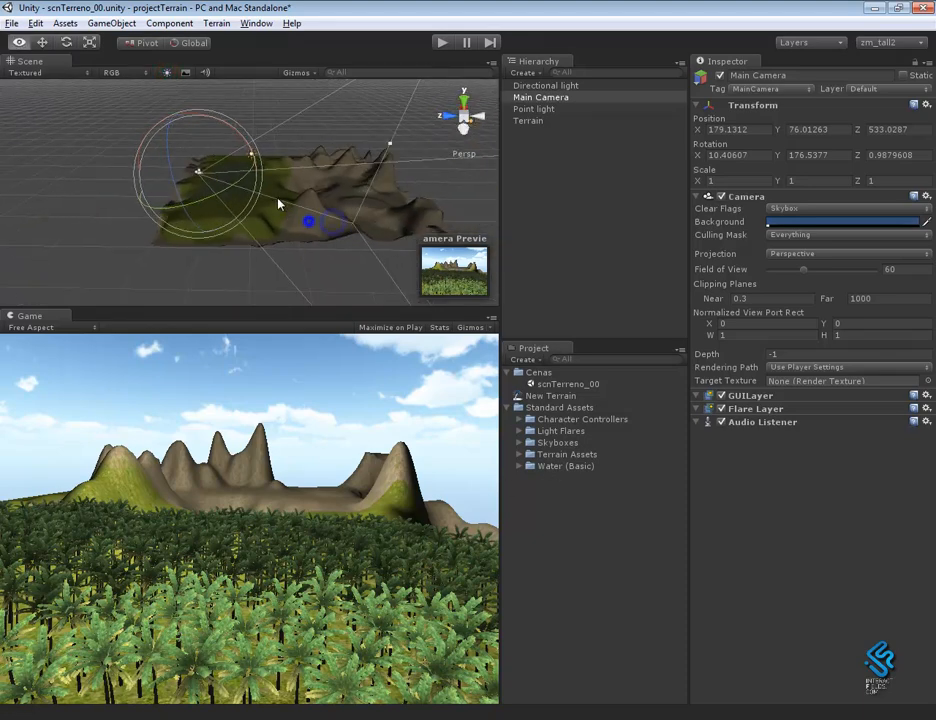
alt+right_drag(338, 256, 318, 256)
alt+drag(372, 281, 255, 160)
mouse_move(376, 278)
alt+mouse_down()
mouse_move(361, 261)
mouse_move(320, 278)
mouse_move(381, 291)
alt+mouse_up()
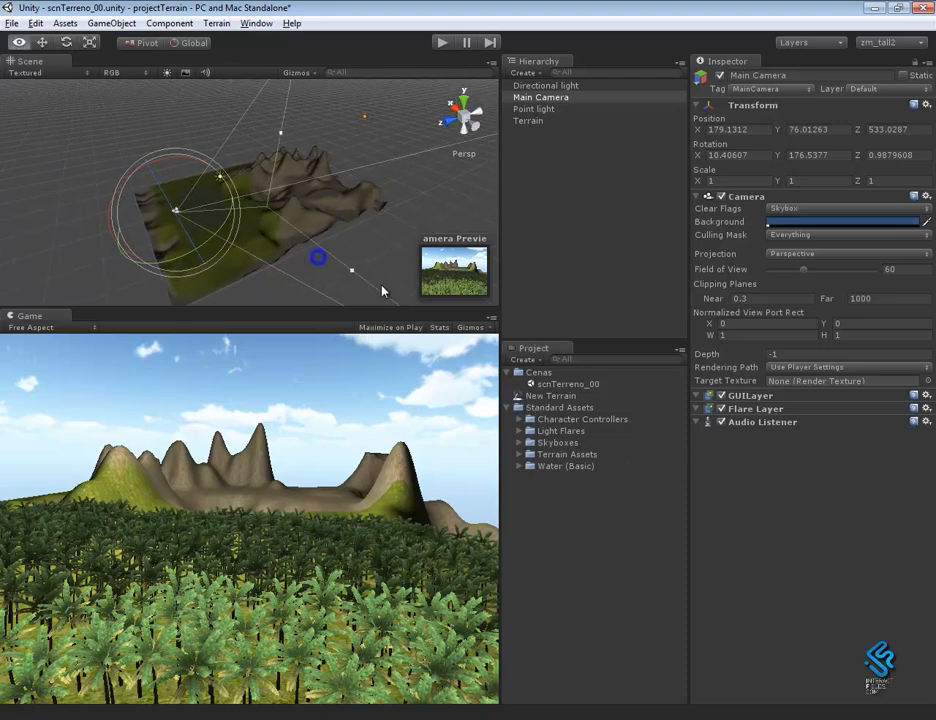
click(519, 467)
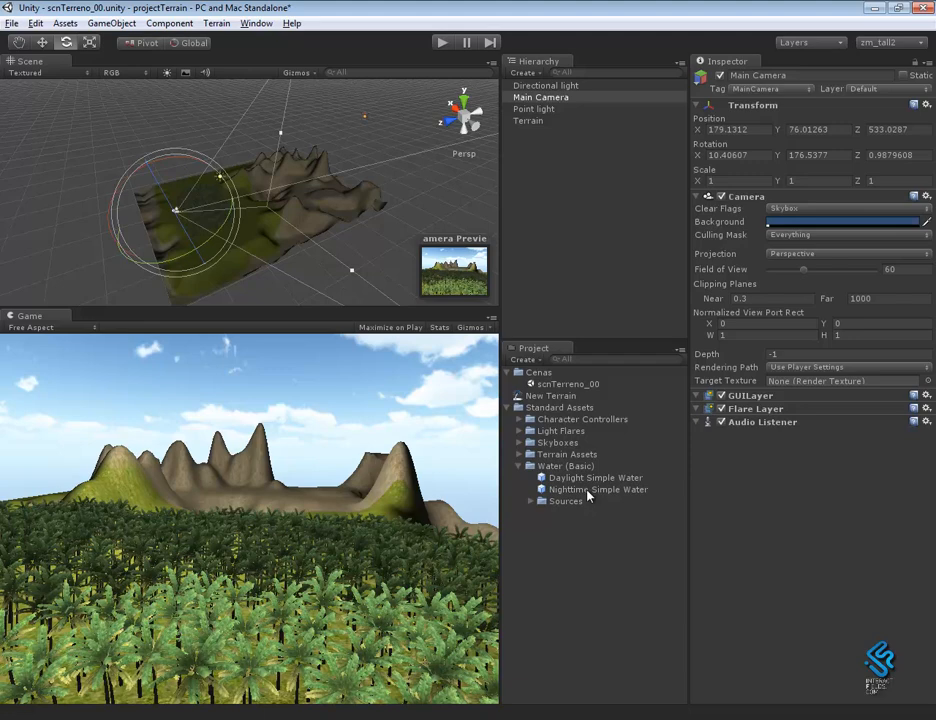
drag(590, 478, 592, 187)
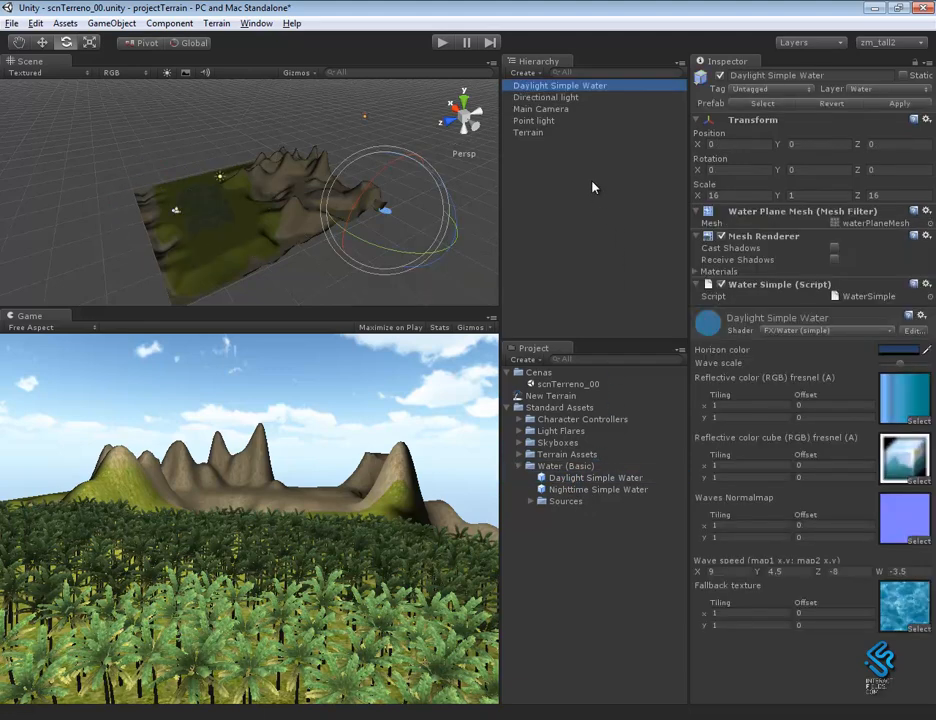
Scale the water plane up proportionally to about 1384 in X and Z so it surrounds the terrain
key(r)
drag(386, 209, 3, 238)
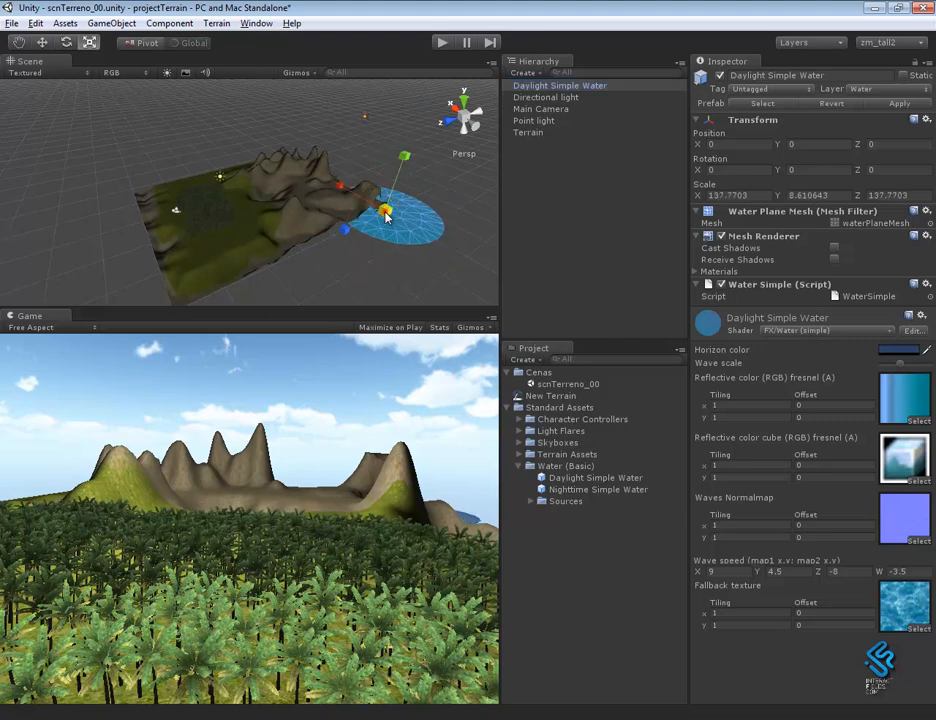
drag(386, 211, 545, 203)
drag(386, 211, 530, 202)
Raise the water plane to about Y 28 so it floods the terrain's low areas
key(w)
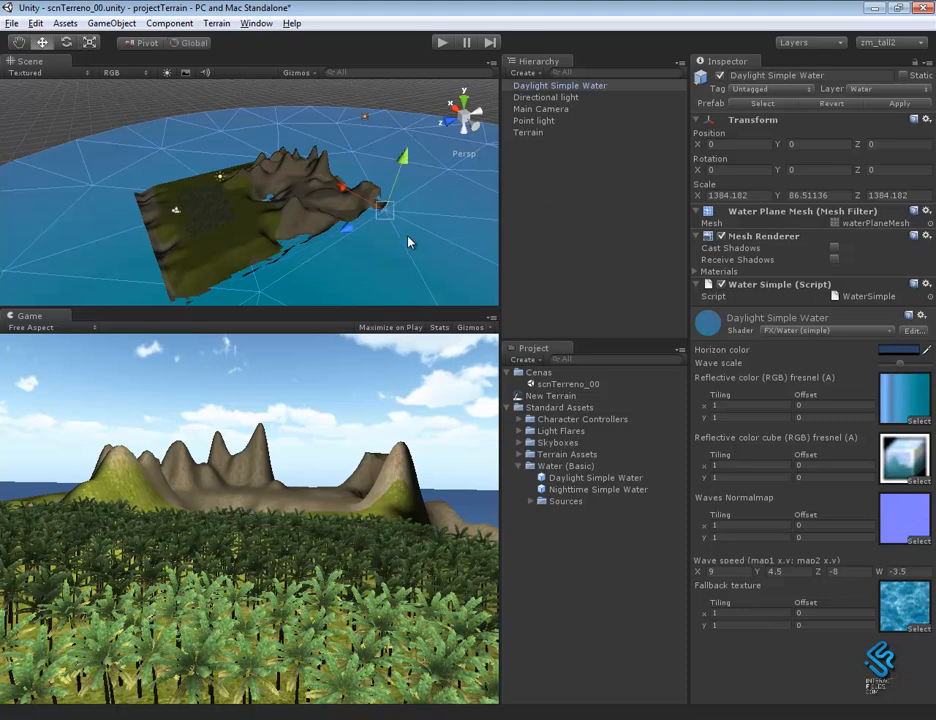
drag(403, 161, 405, 148)
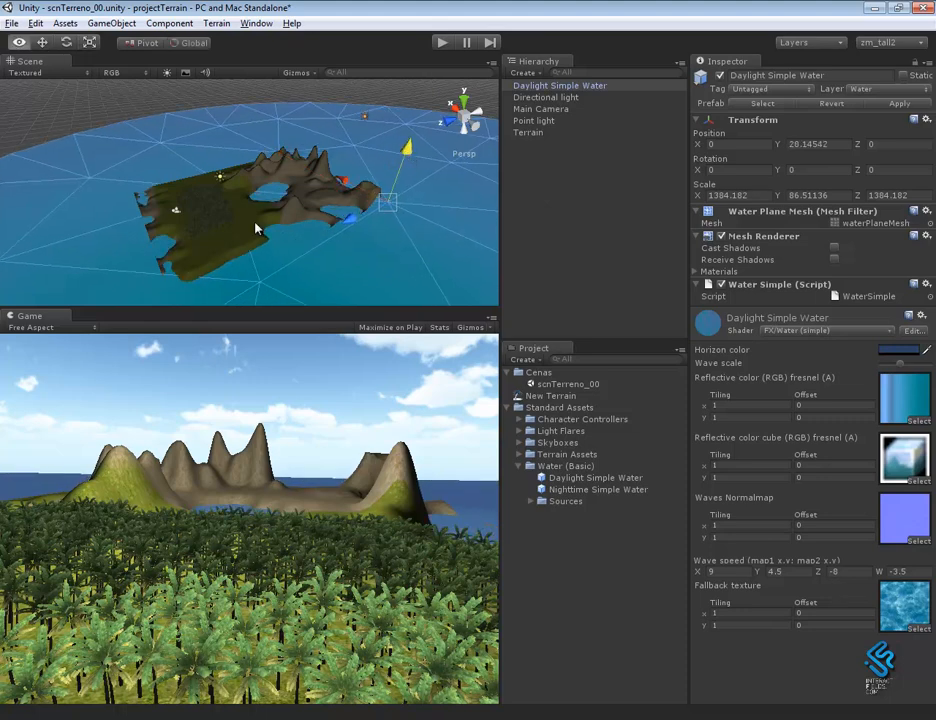
alt+right_drag(256, 229, 643, 405)
alt+right_drag(274, 205, 335, 178)
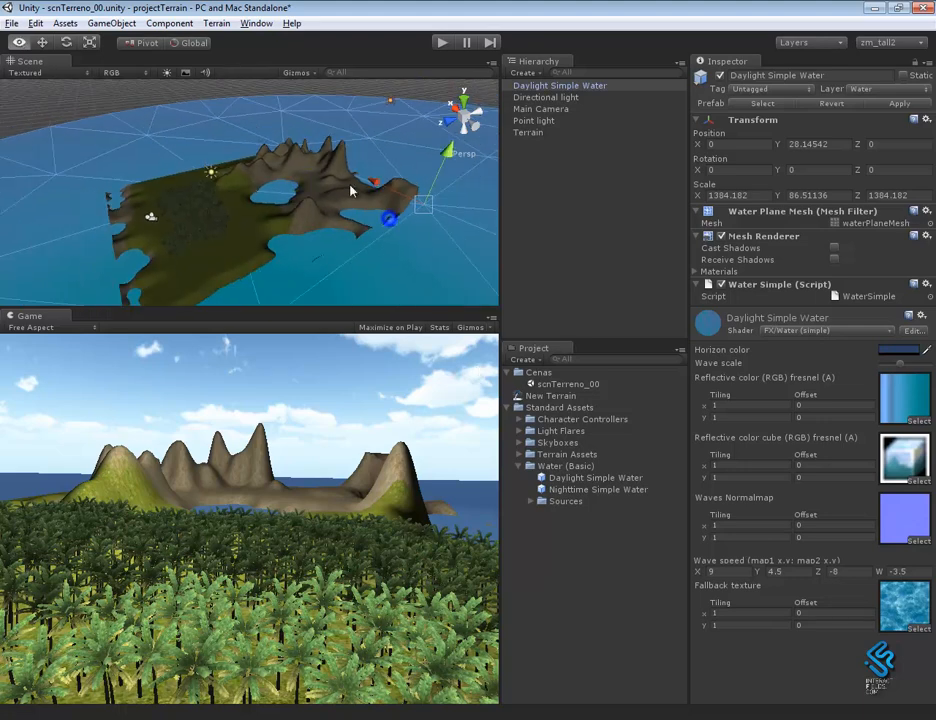
Scale the water plane further to about 5315 in X and Z so it reaches the horizon, and deselect it
key(r)
drag(424, 204, 594, 237)
alt+drag(300, 175, 223, 118)
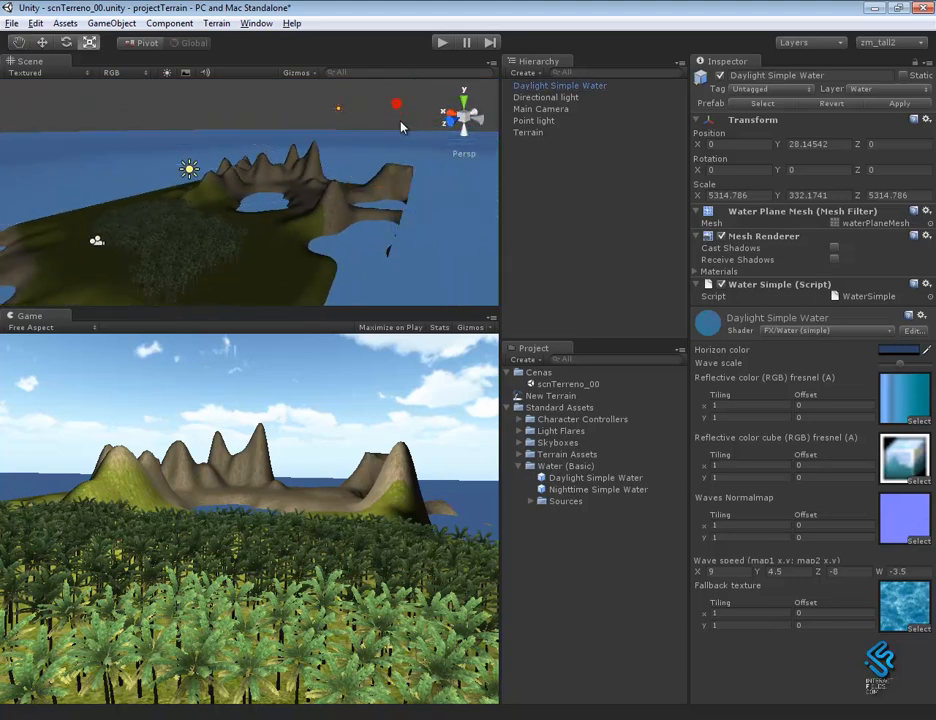
click(396, 106)
Enlarge the Scene view and examine the island's shoreline, lake and surrounding water from several angles
alt+drag(375, 211, 261, 209)
drag(287, 311, 282, 386)
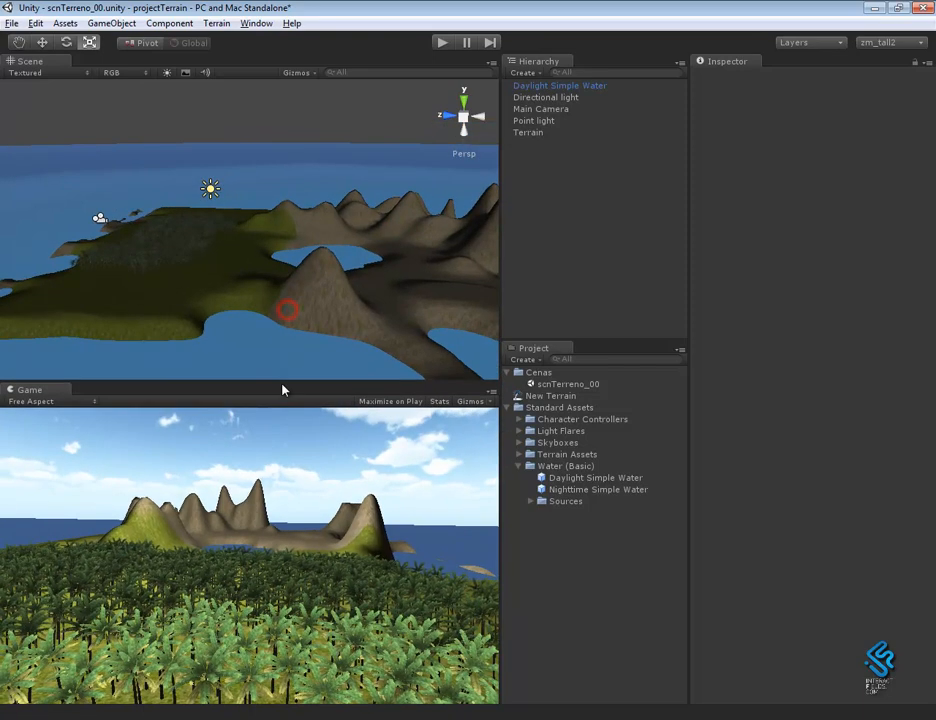
alt+drag(309, 319, 267, 272)
alt+right_drag(267, 268, 230, 250)
alt+right_drag(230, 277, 684, 480)
alt+drag(291, 269, 391, 282)
scroll(350, 210, down, 5)
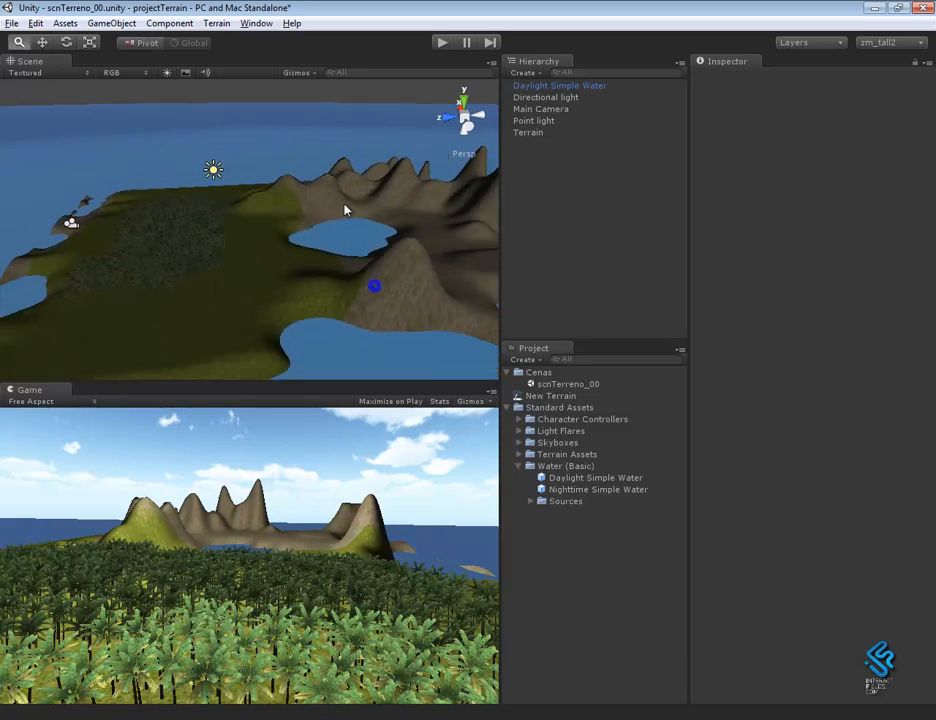
alt+drag(350, 210, 233, 218)
Assign the Sun flare to the point light above the terrain
click(208, 197)
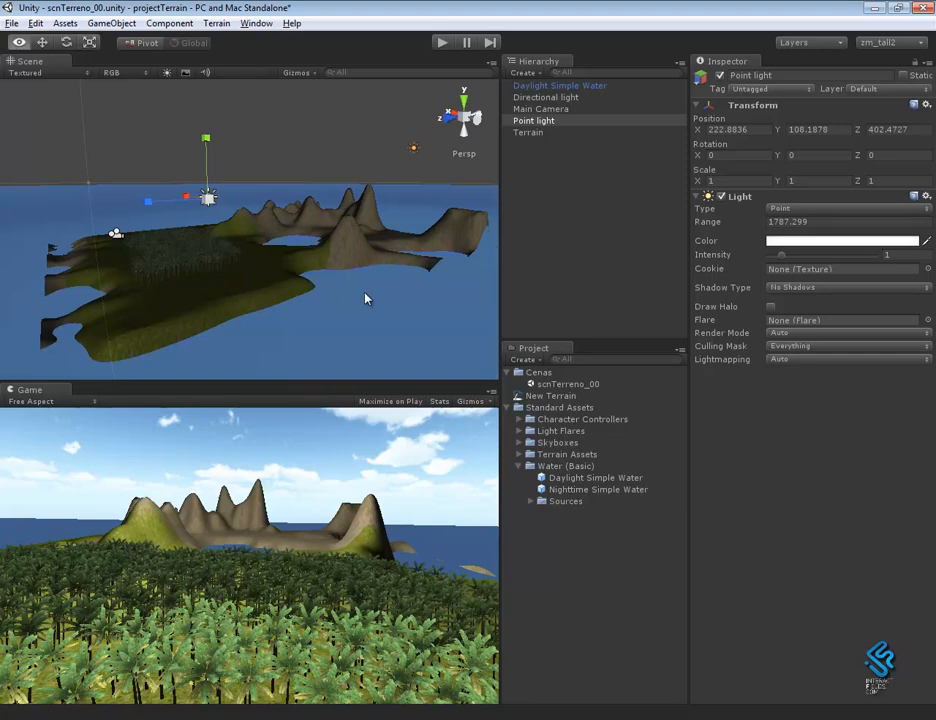
alt+drag(368, 299, 362, 287)
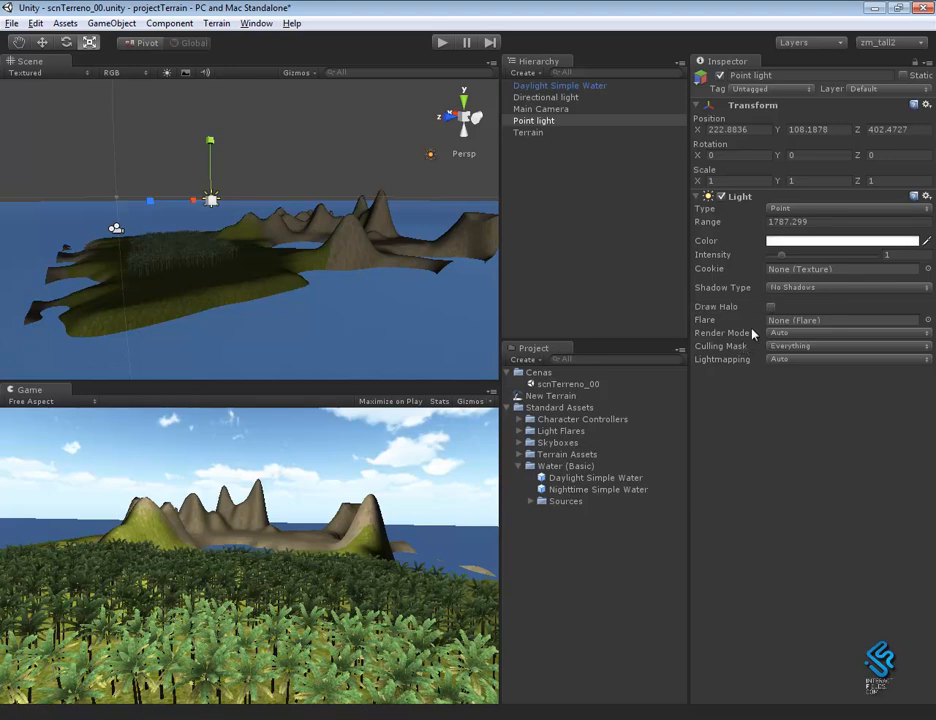
click(928, 320)
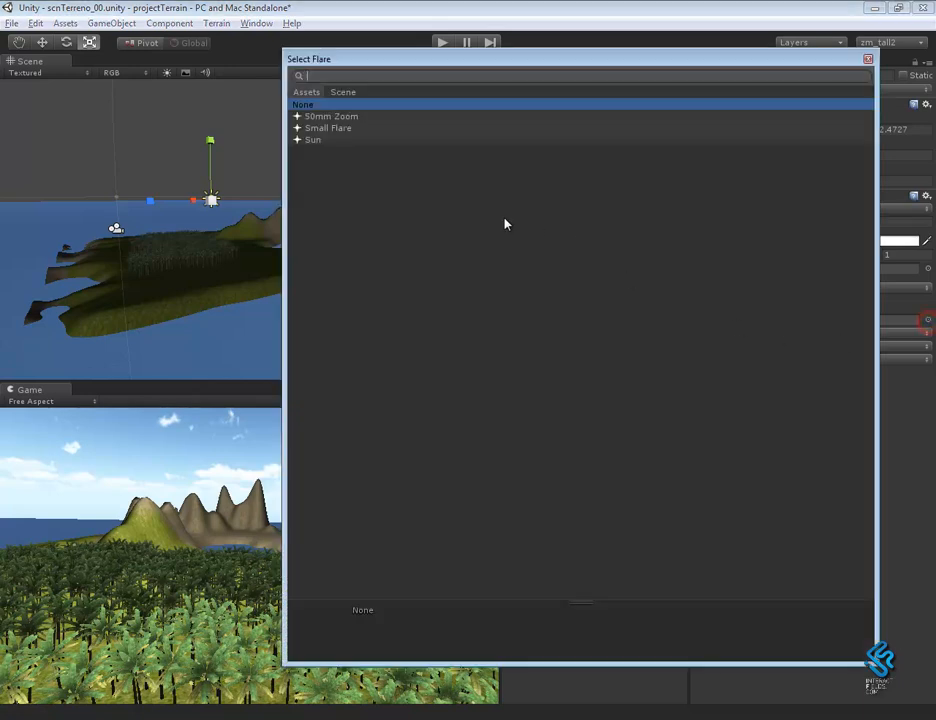
double_click(314, 140)
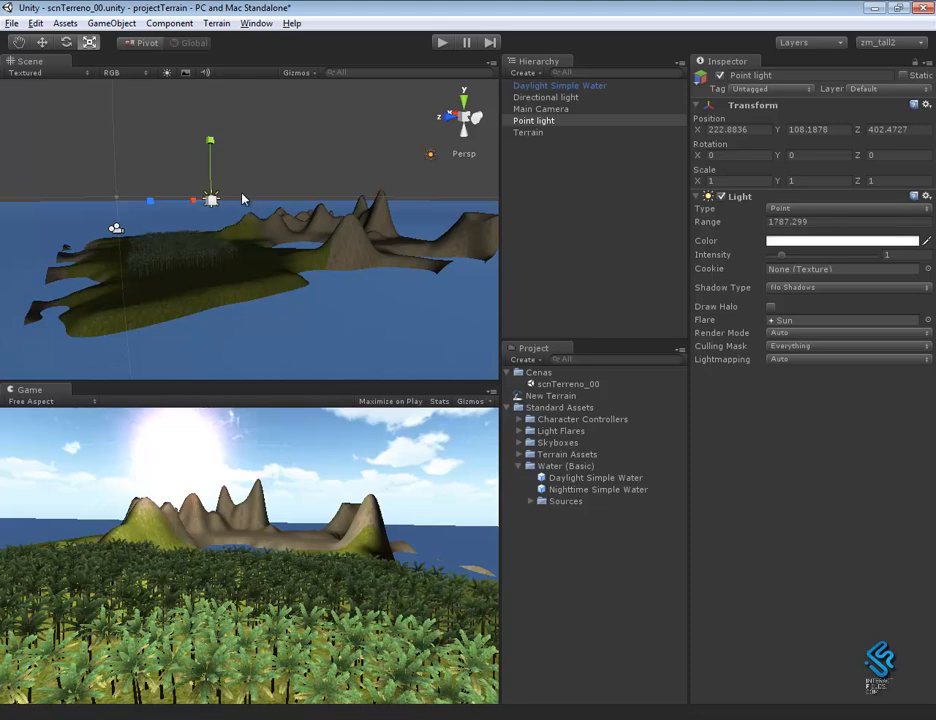
Reposition the point light along the Z axis to about 439
key(w)
drag(179, 210, 227, 221)
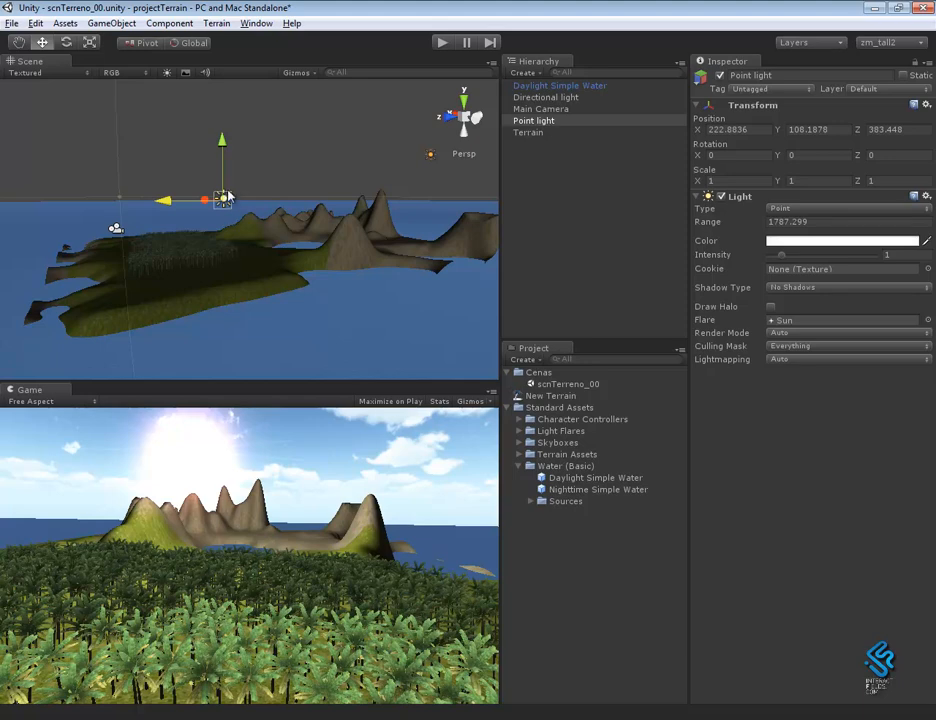
drag(168, 201, 130, 204)
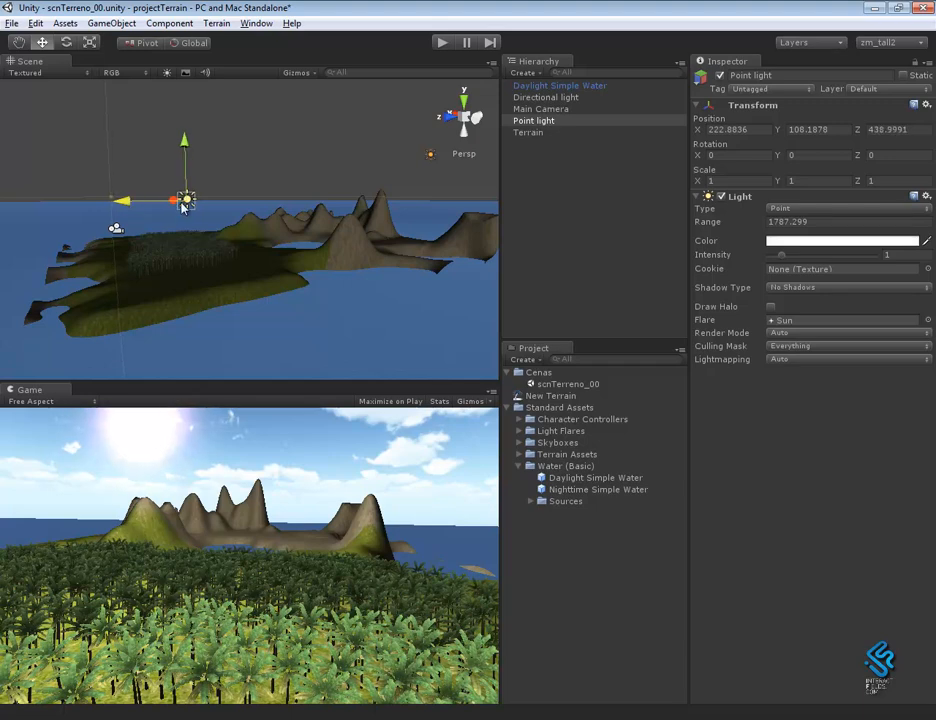
alt+drag(318, 338, 250, 254)
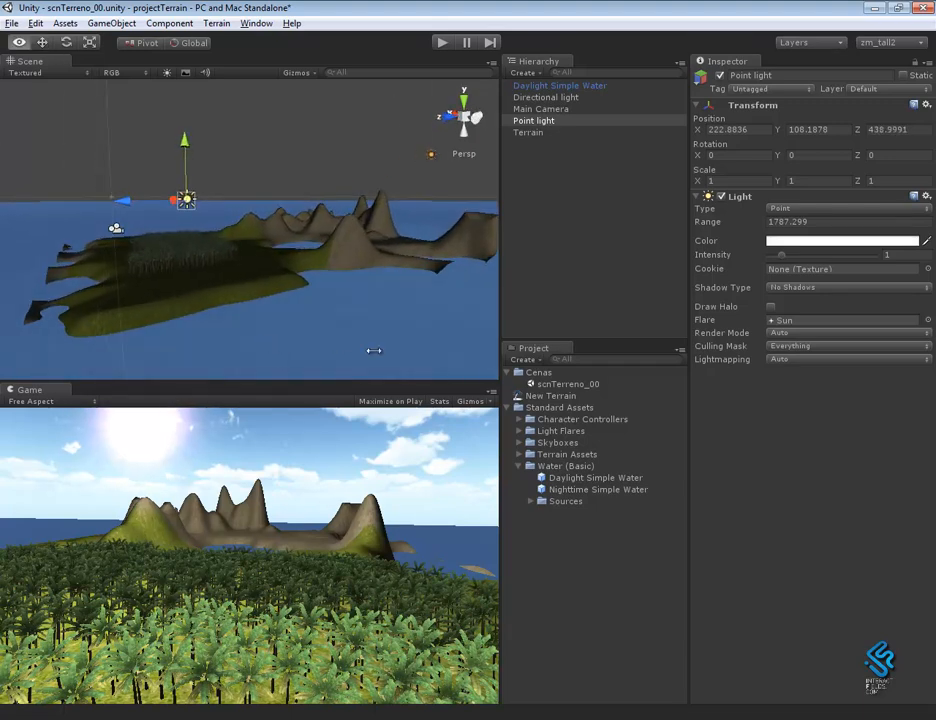
Add the First Person Controller prefab from the Character Controllers assets to the scene
click(518, 455)
click(518, 455)
click(518, 466)
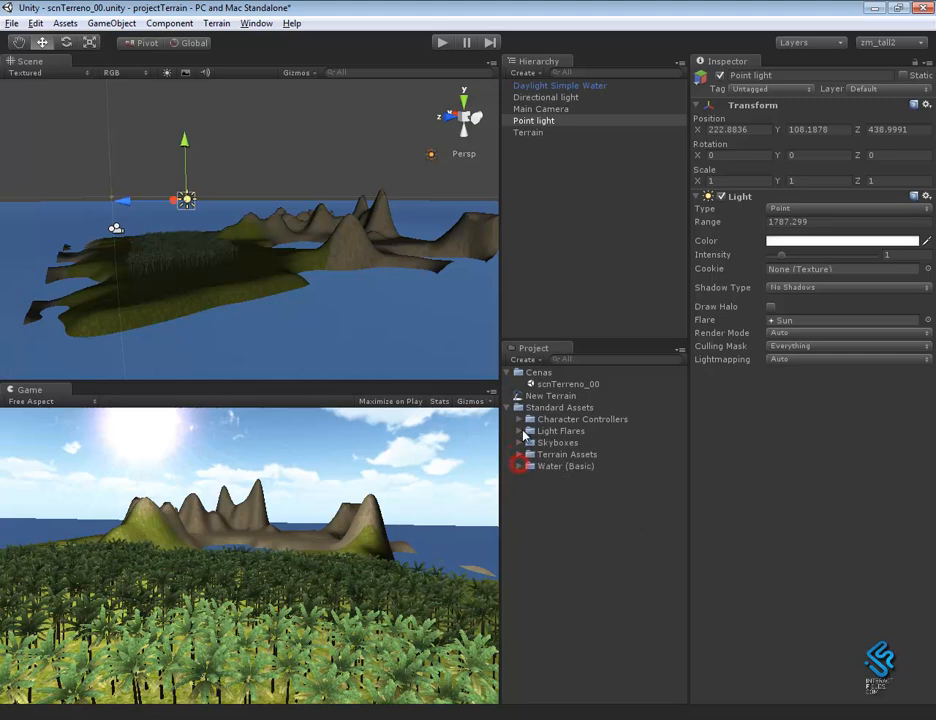
click(518, 419)
drag(562, 443, 600, 257)
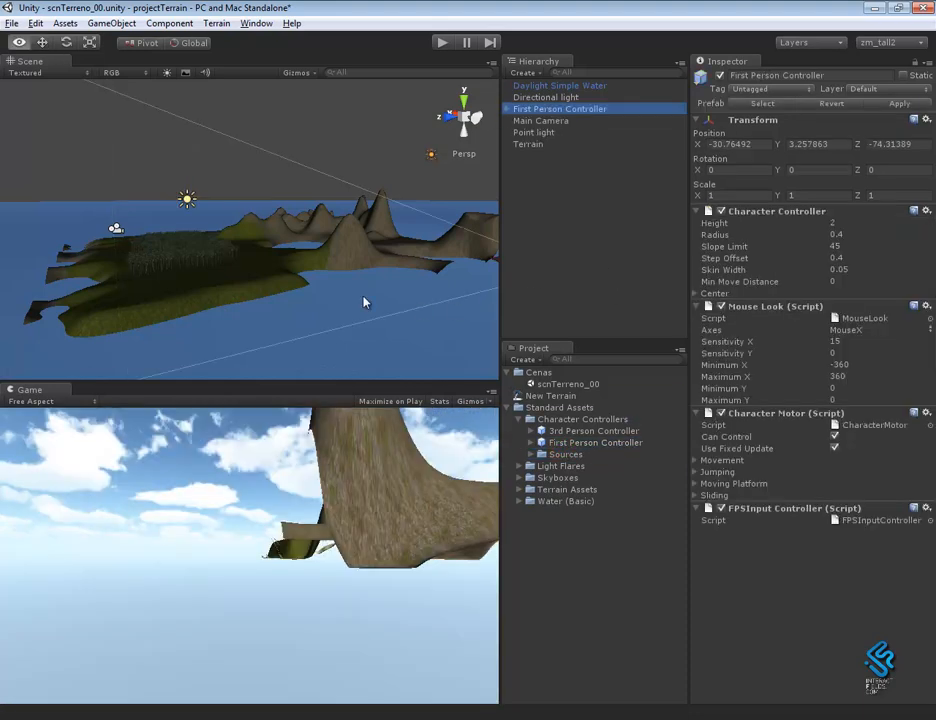
Move the First Person Controller horizontally under the terrain to about X 242.5 and Z 404
scroll(364, 299, down, 5)
middle_drag(395, 286, 253, 220)
alt+drag(355, 278, 368, 320)
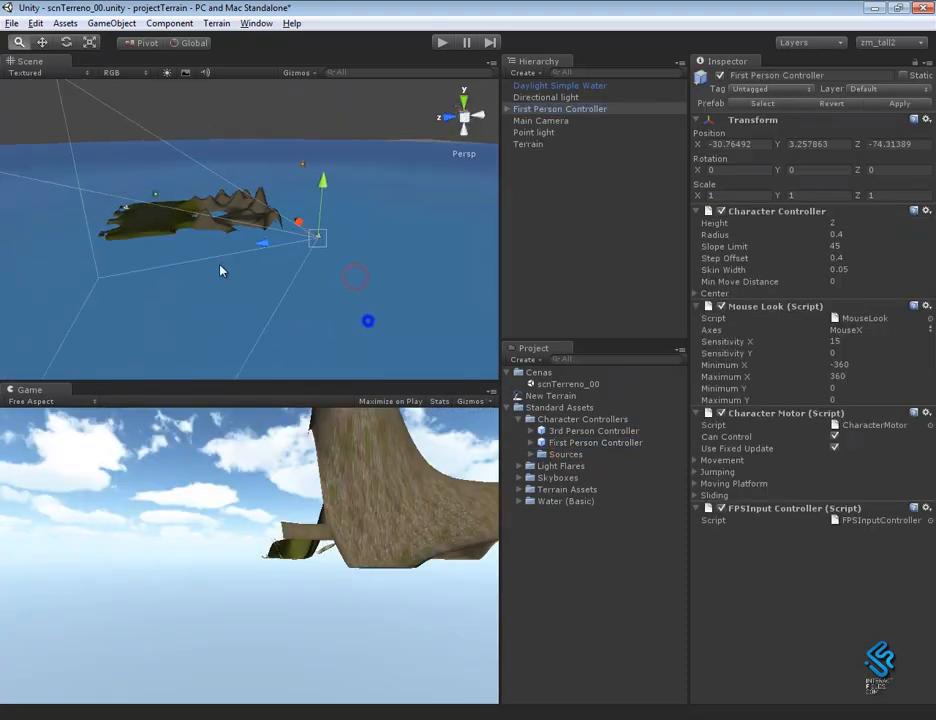
drag(265, 238, 125, 234)
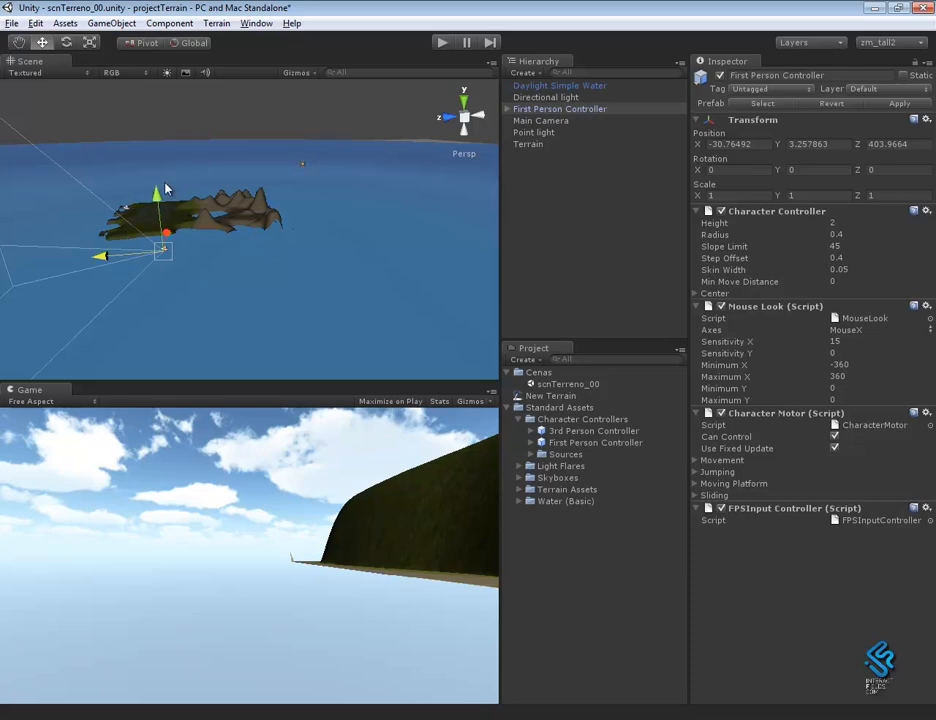
alt+drag(178, 249, 70, 352)
drag(221, 190, 285, 243)
Raise the First Person Controller above the terrain and place it in the palm grove at about Y 48, Z 457
click(478, 126)
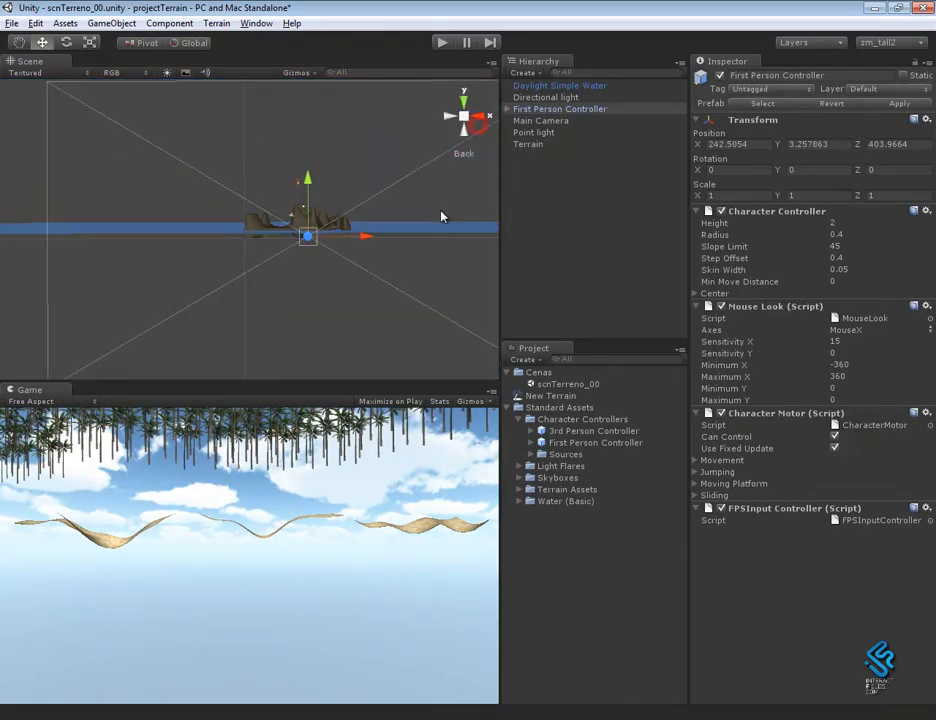
drag(309, 181, 453, 155)
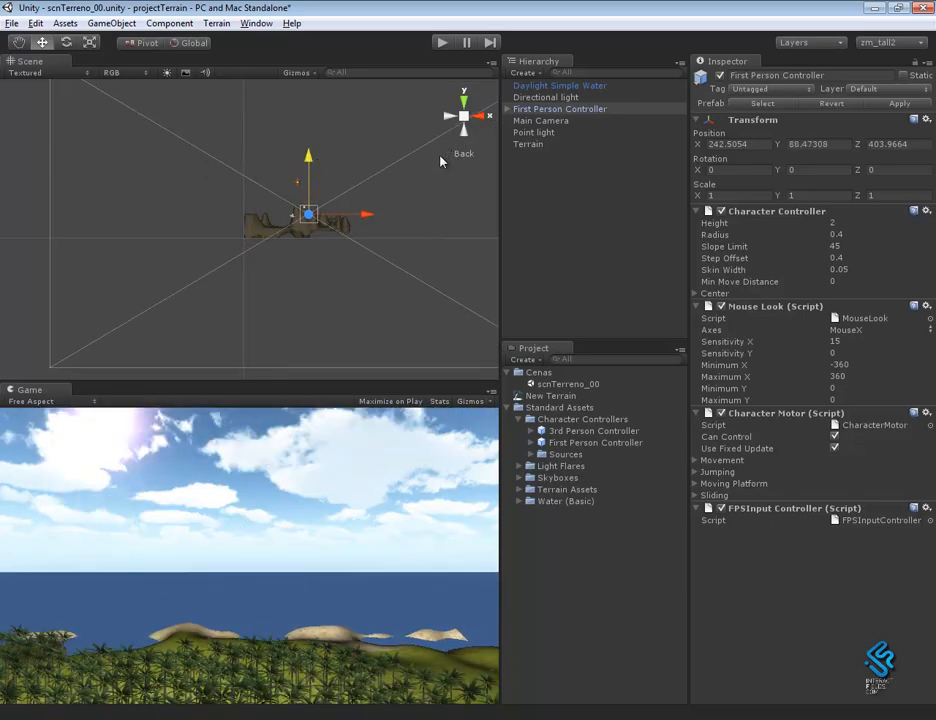
click(464, 117)
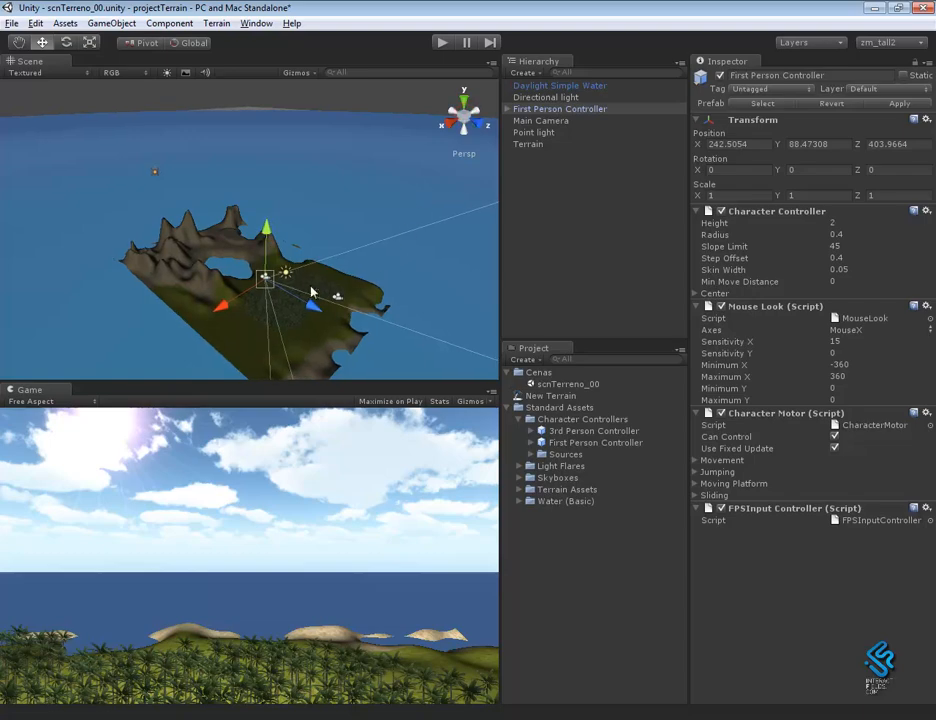
alt+drag(282, 336, 428, 250)
drag(366, 174, 371, 204)
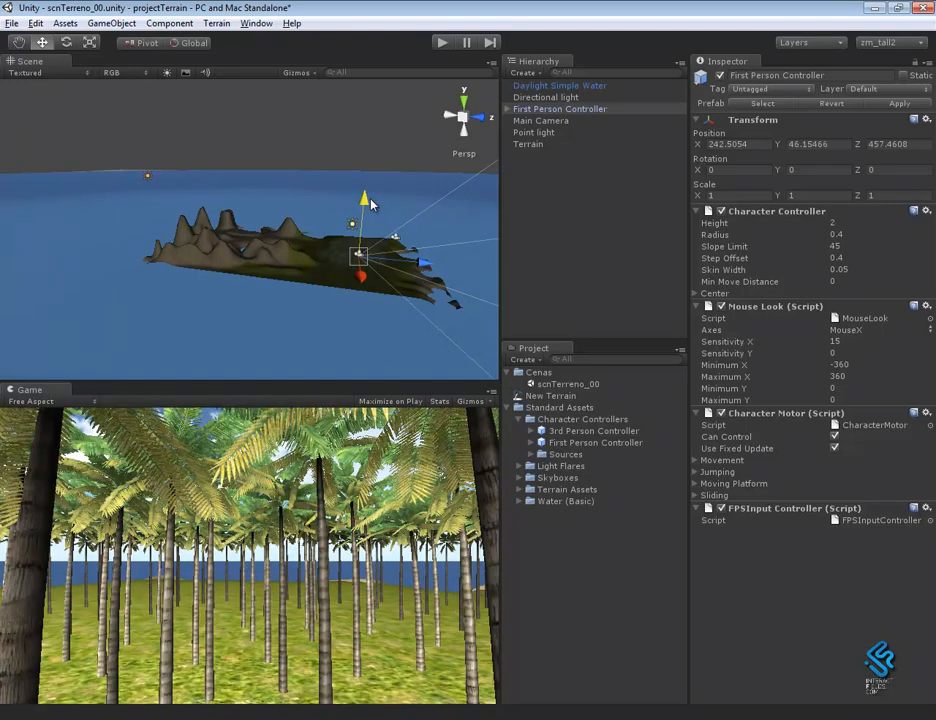
Lower the First Person Controller between the palm trunks to about Y 37.6
key(f)
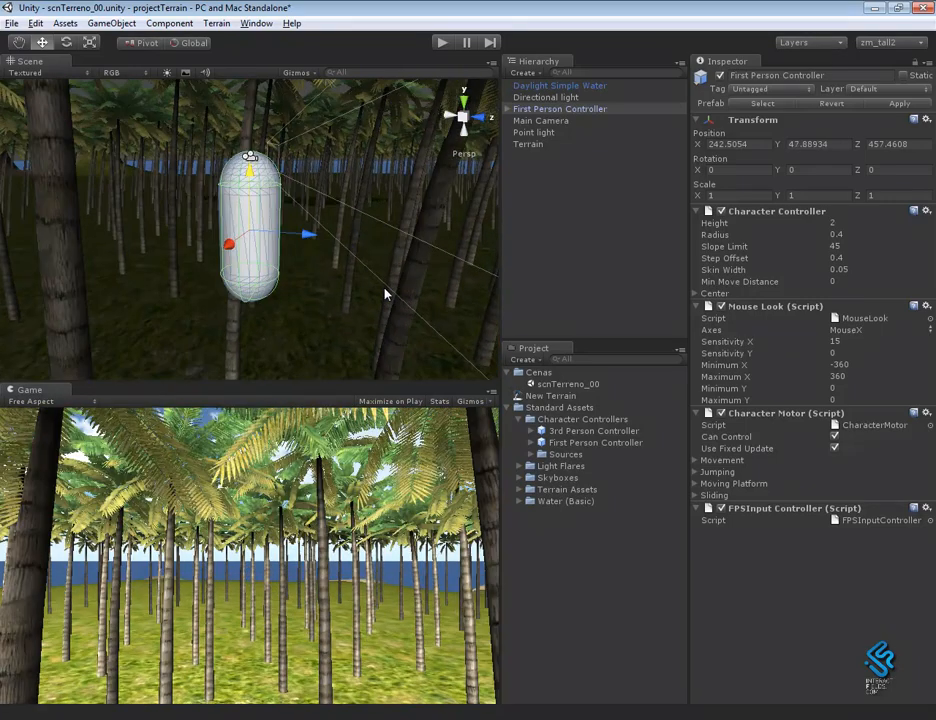
alt+right_drag(384, 292, 275, 190)
alt+drag(275, 190, 353, 307)
alt+right_drag(343, 301, 289, 288)
alt+drag(289, 288, 277, 245)
drag(249, 175, 258, 247)
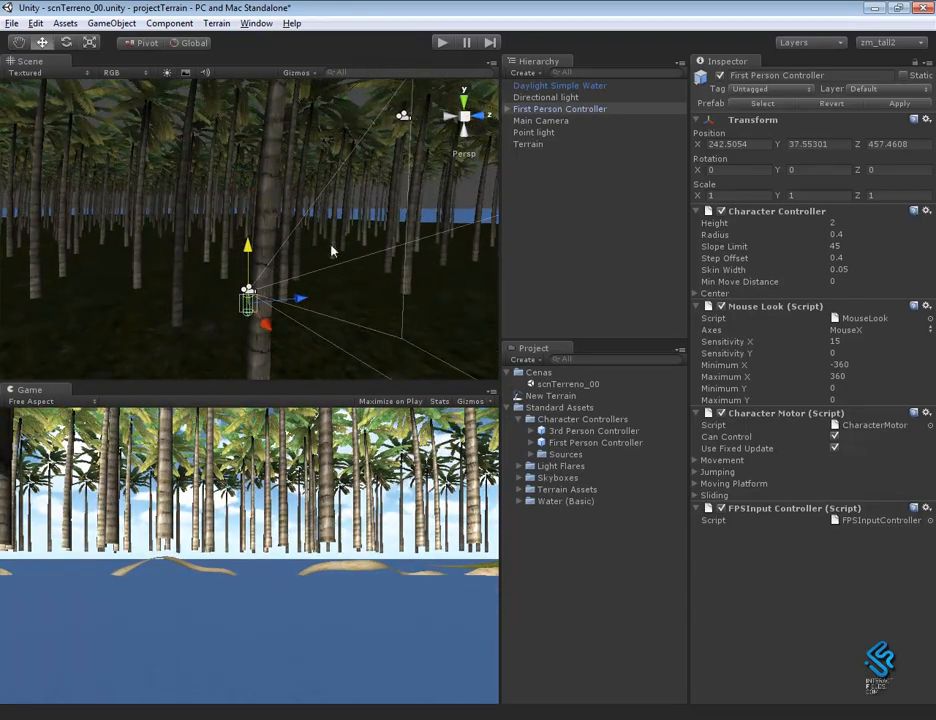
Test the character's starting position in play mode, and stop the game
click(441, 44)
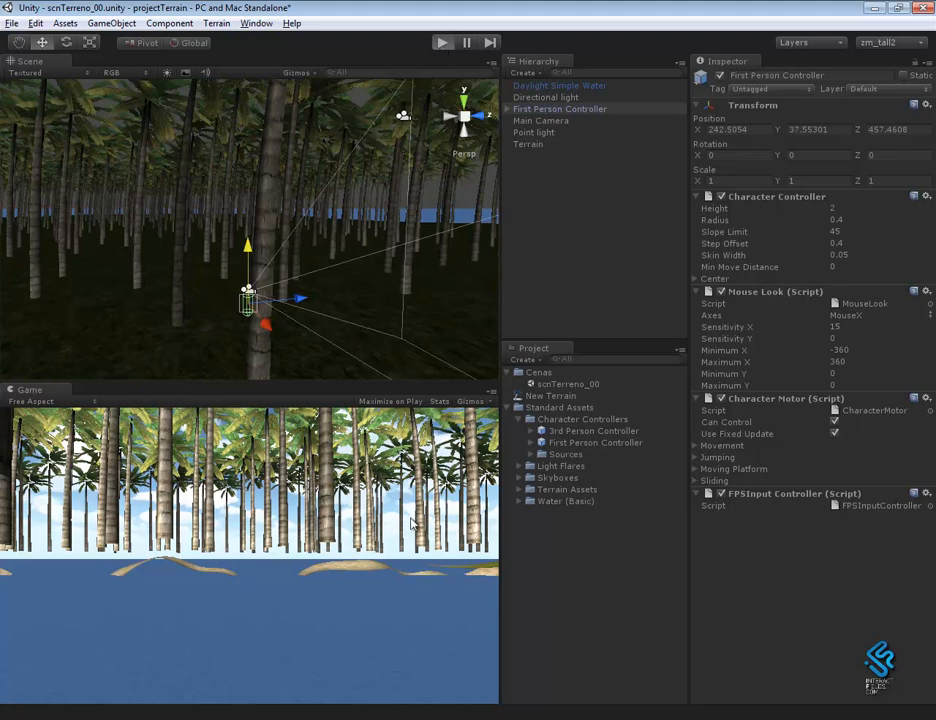
key(ctrl+p)
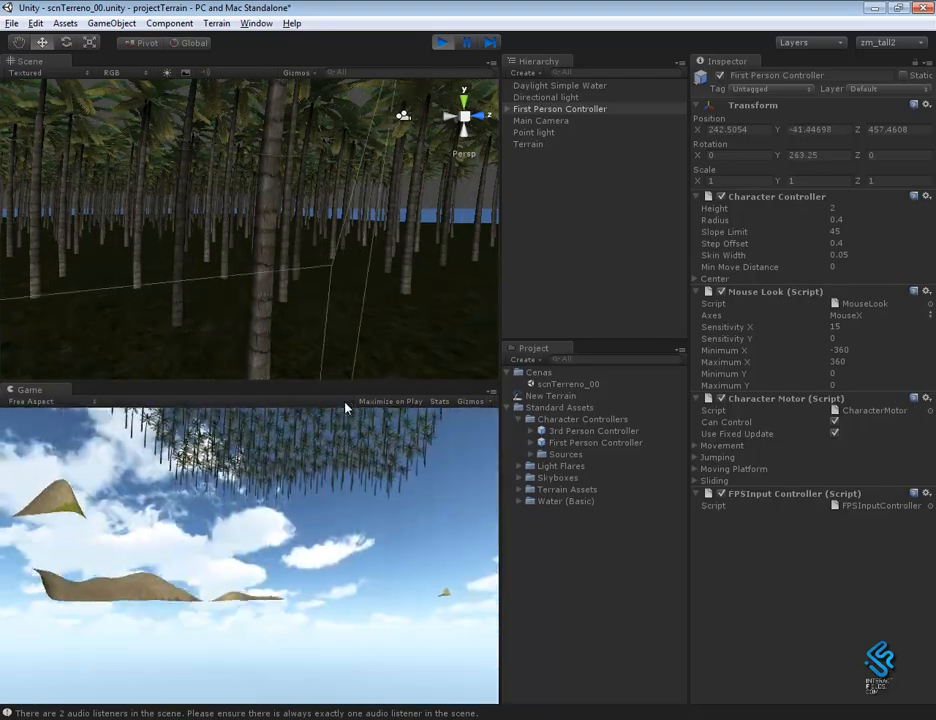
click(442, 43)
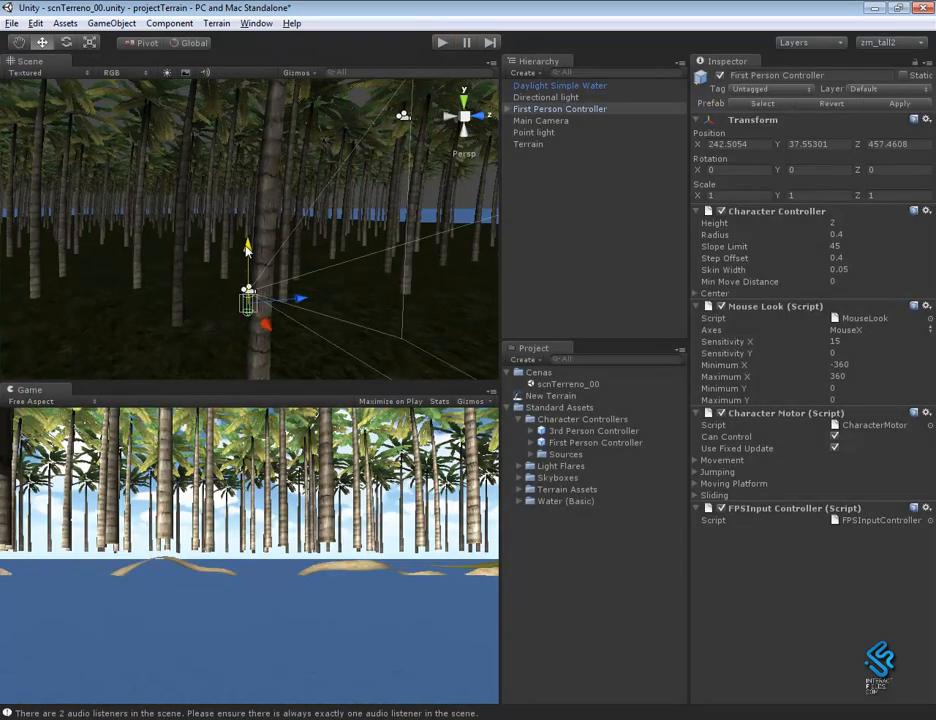
Raise the First Person Controller to about Y 41.3 so its whole capsule sits above the ground
drag(247, 250, 248, 213)
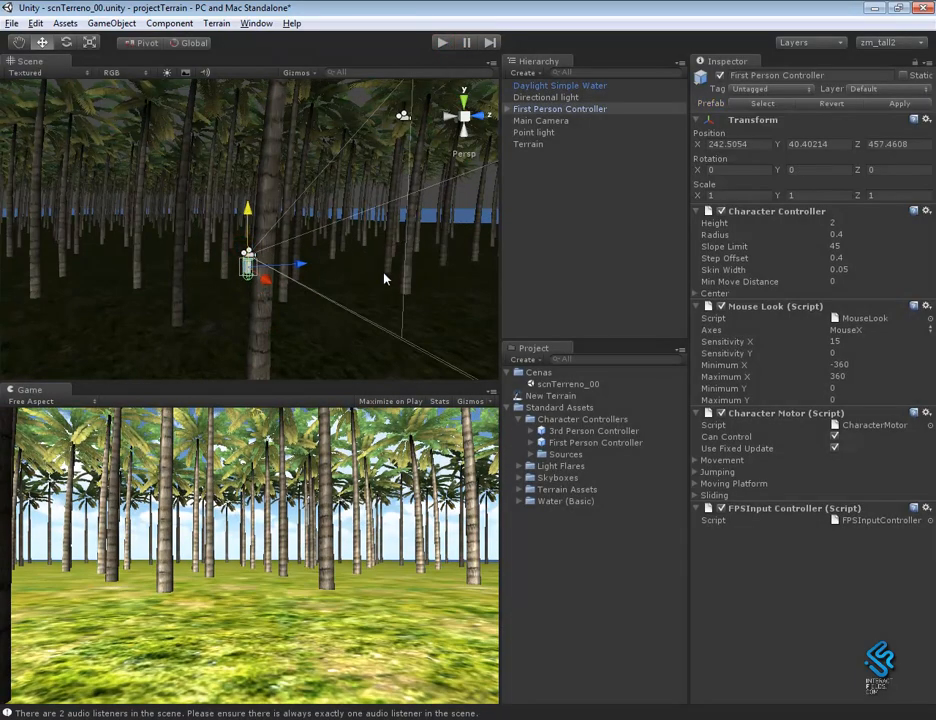
alt+drag(385, 278, 311, 255)
alt+right_drag(311, 255, 204, 148)
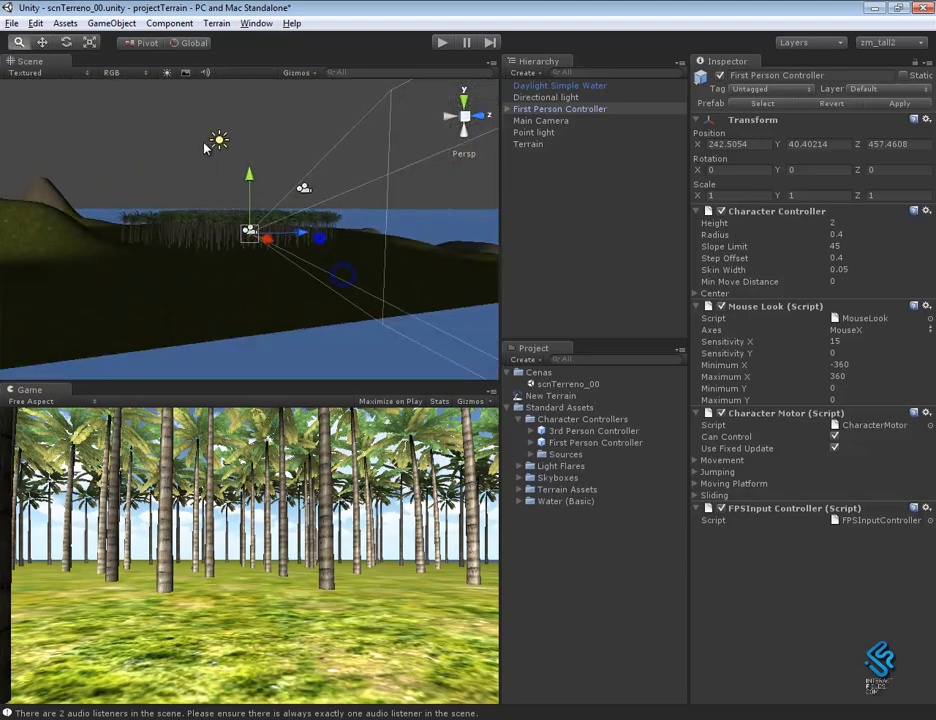
click(507, 109)
click(543, 121)
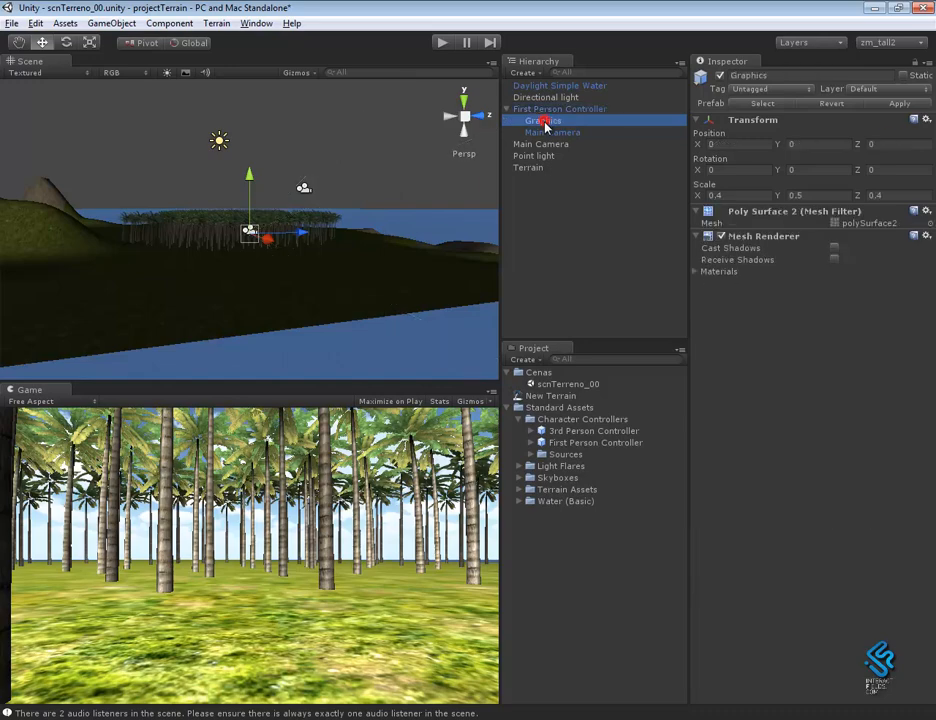
key(f)
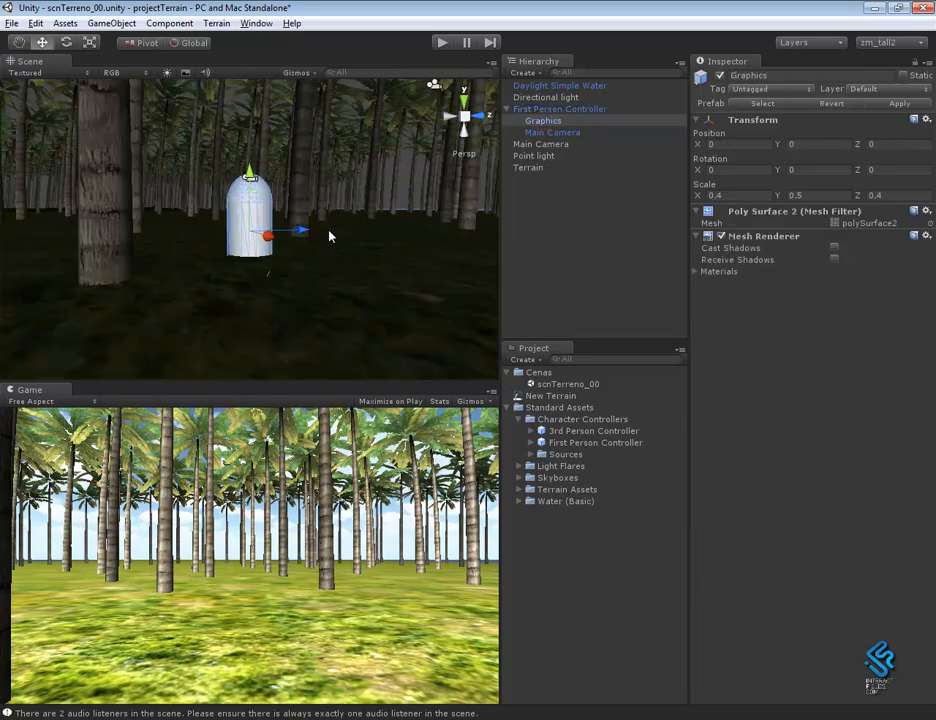
click(537, 110)
drag(251, 178, 255, 113)
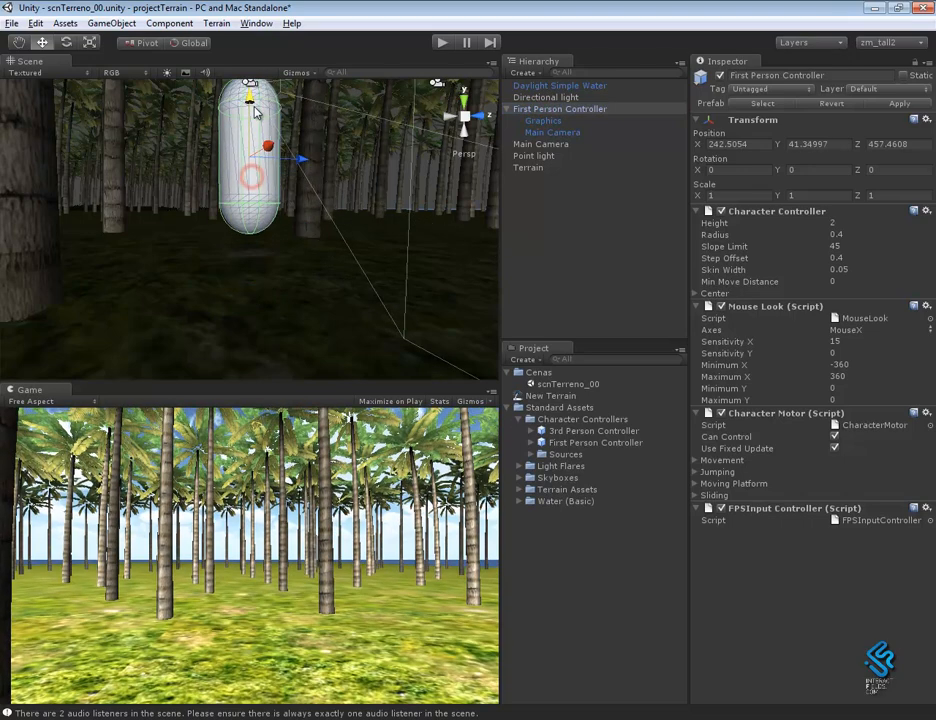
Compare the controller's built-in camera with the standalone Main Camera and read the audio listener messages in the Console
click(545, 133)
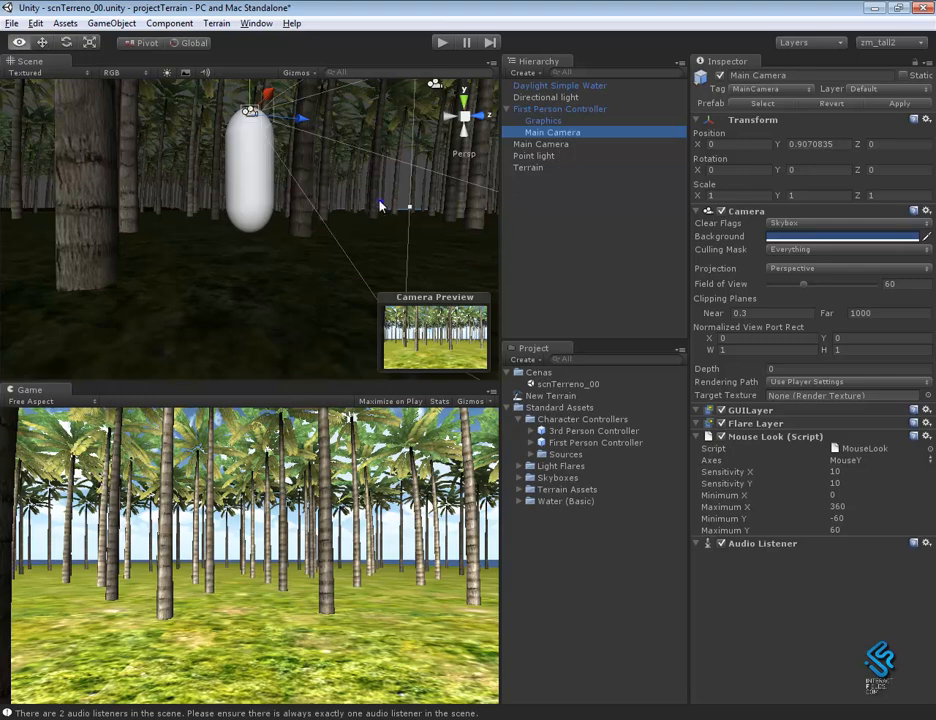
scroll(381, 207, down, 4)
click(545, 144)
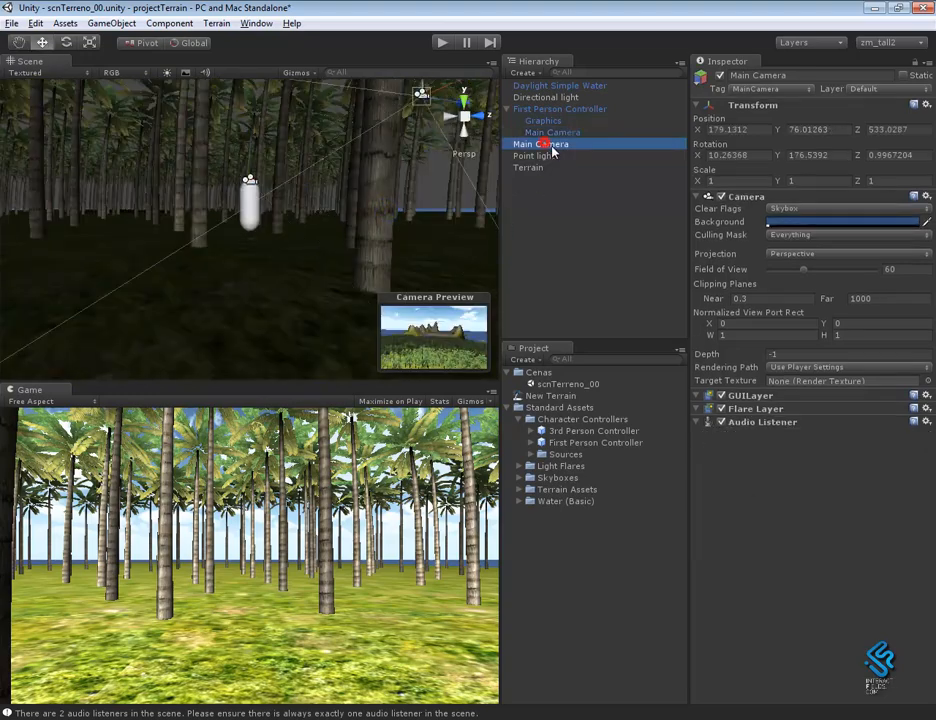
click(50, 713)
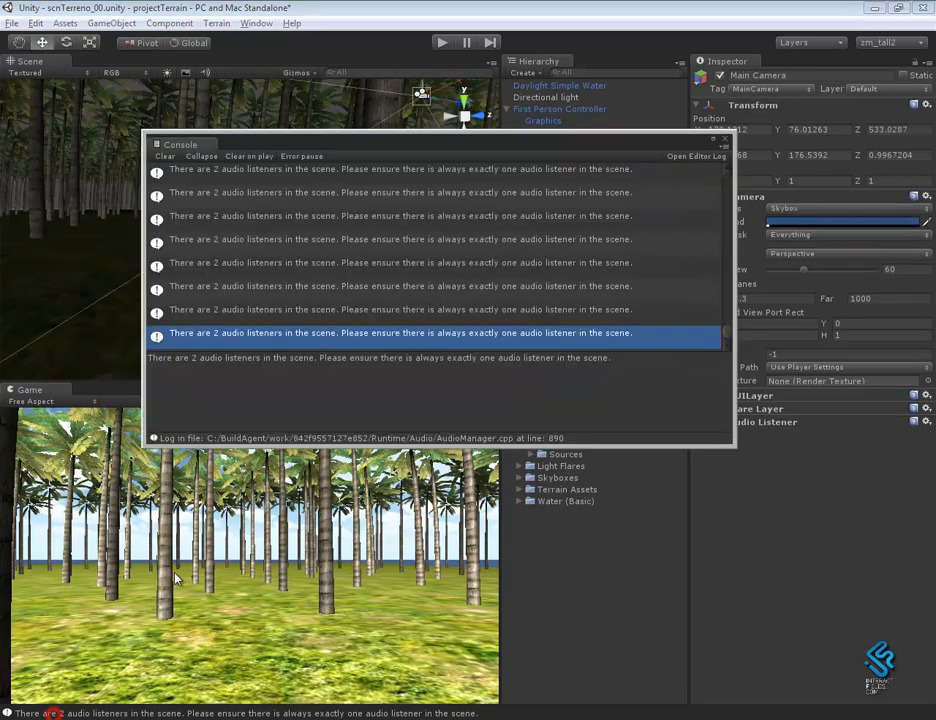
click(222, 312)
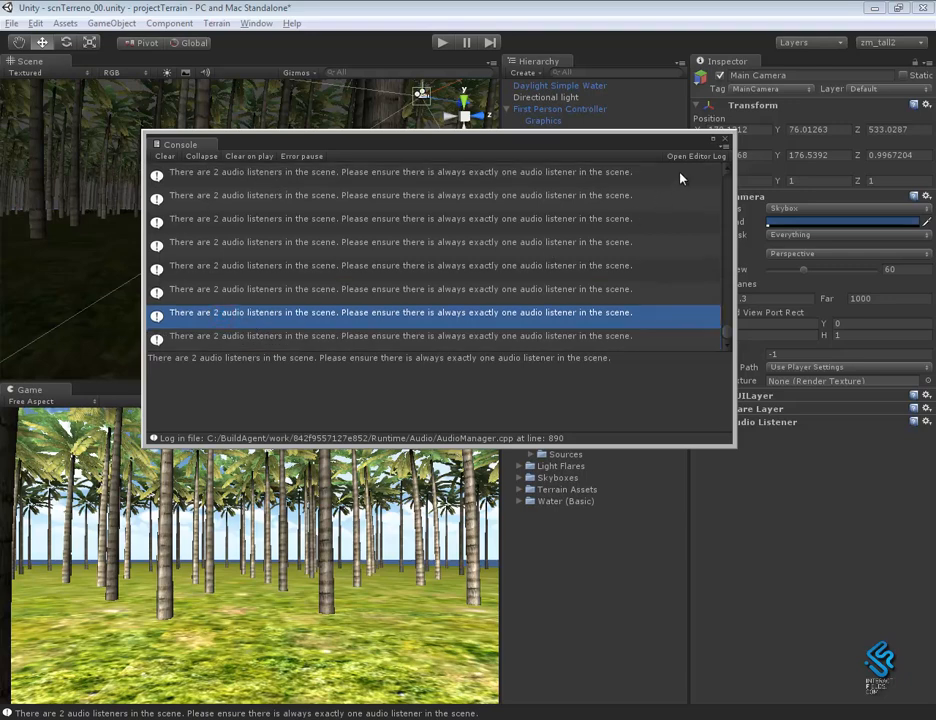
click(728, 139)
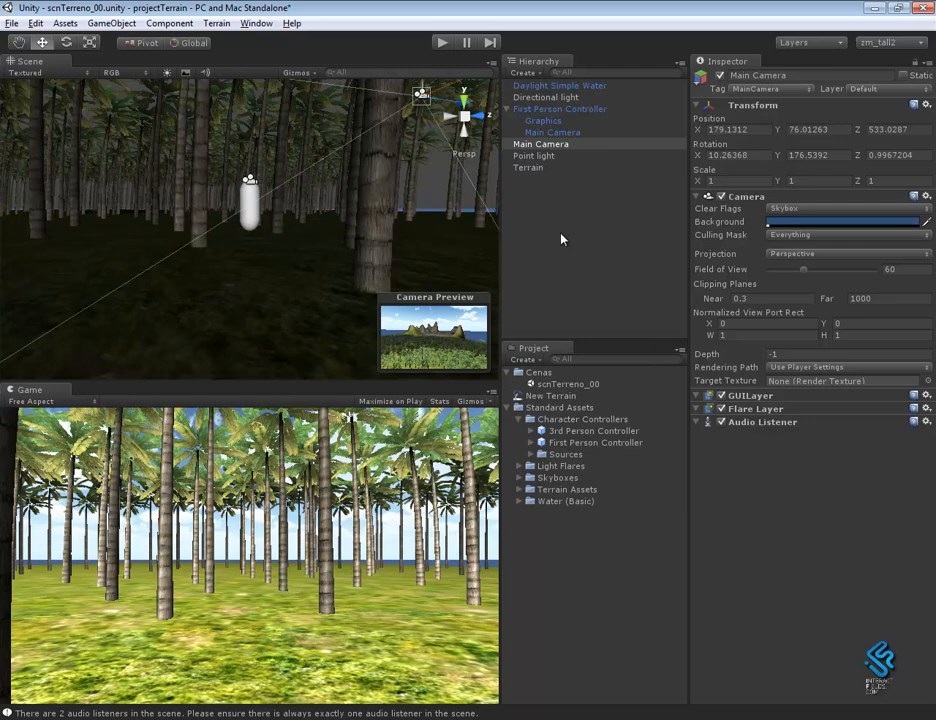
Delete the standalone Main Camera, keeping the camera inside the First Person Controller
click(547, 155)
click(550, 145)
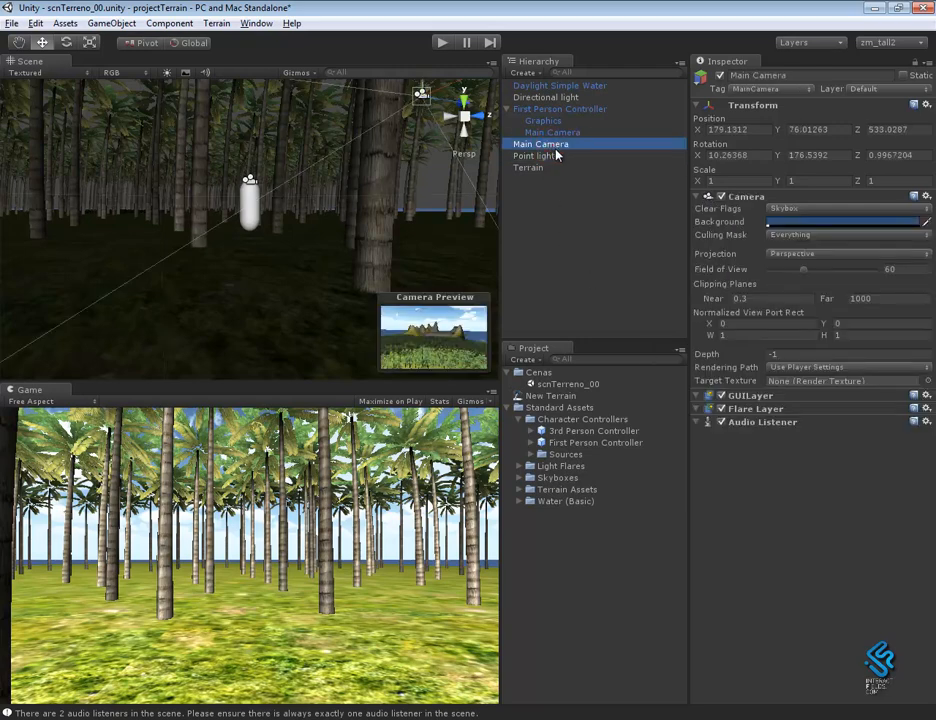
key(Delete)
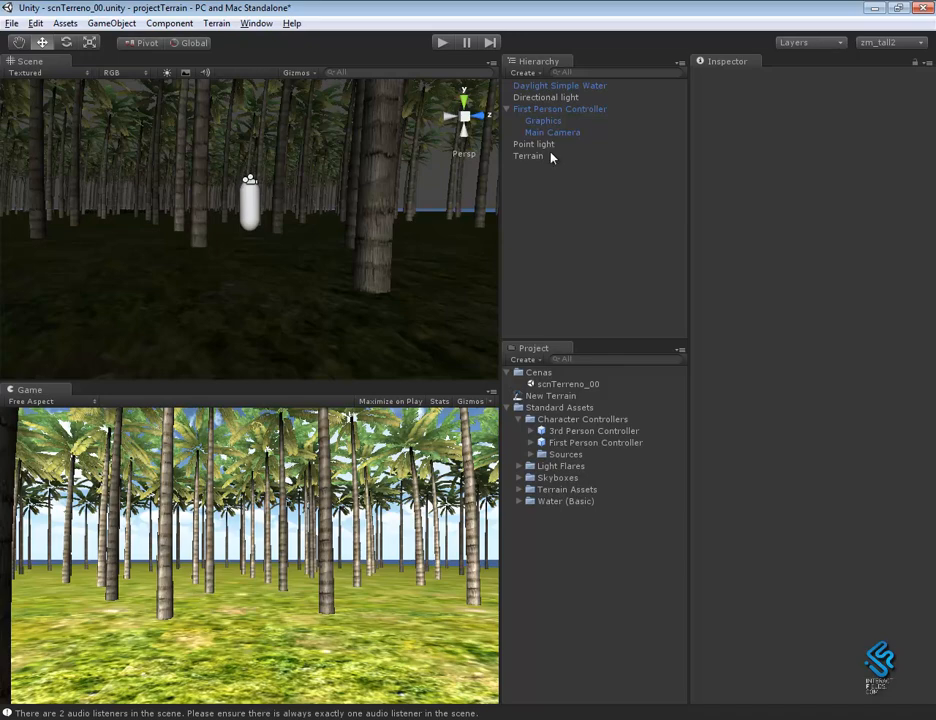
Walk through the palm forest in play mode to the open grass facing the mountains, look up at the sun, and stop the game
click(546, 112)
alt+right_drag(354, 243, 200, 90)
alt+drag(278, 249, 418, 326)
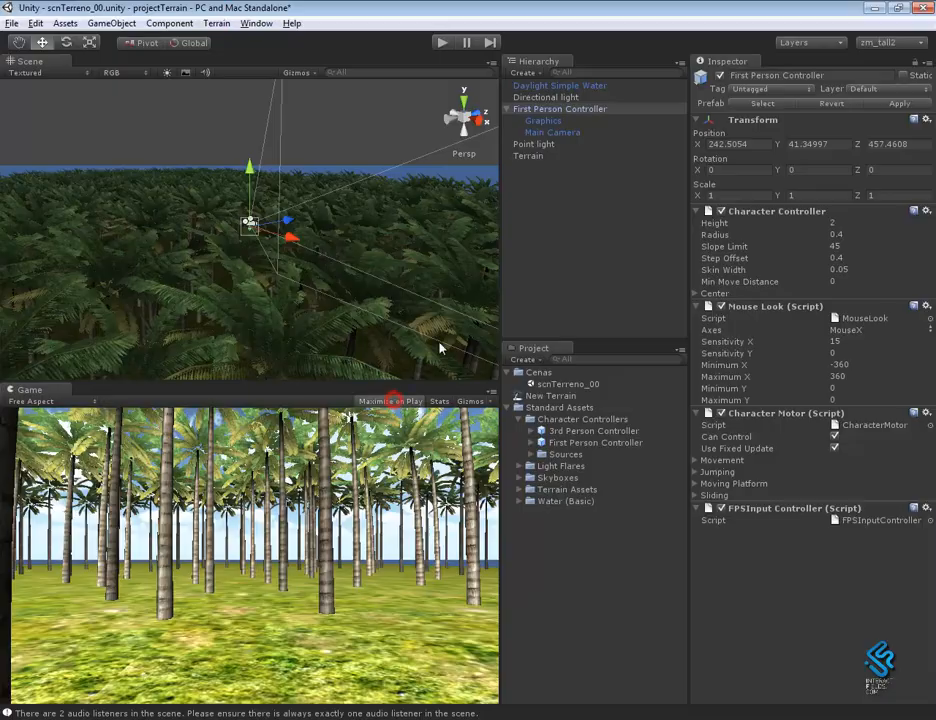
click(441, 44)
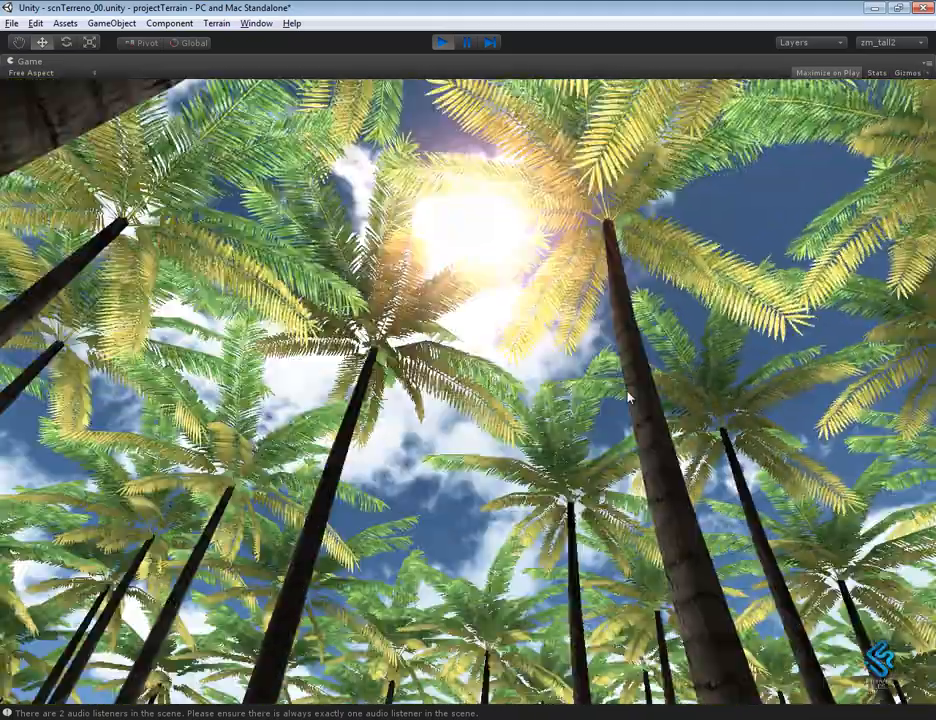
key(w)
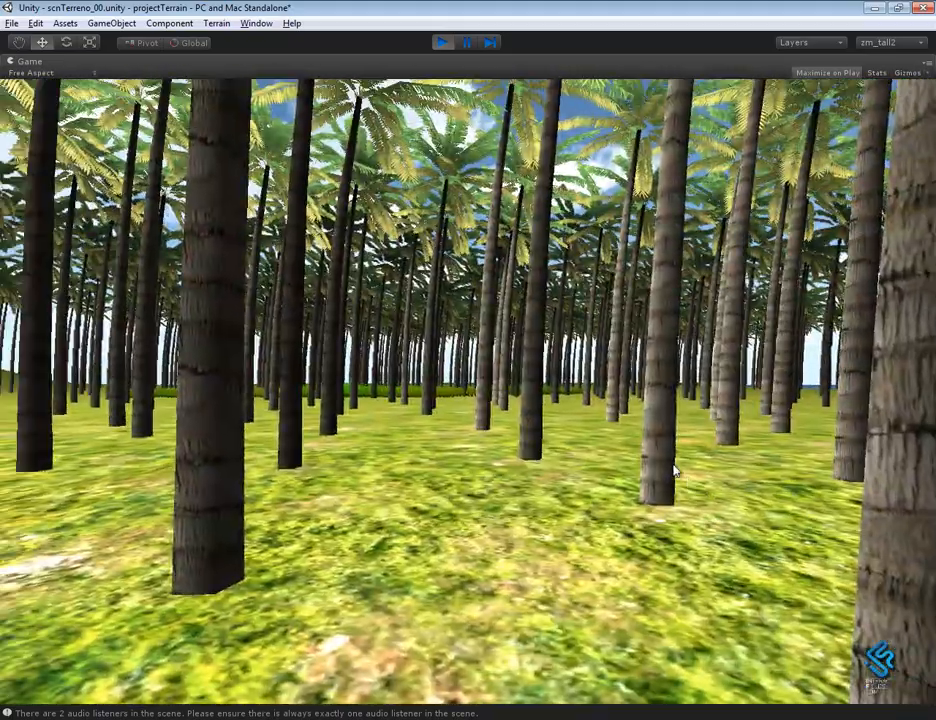
key(w)
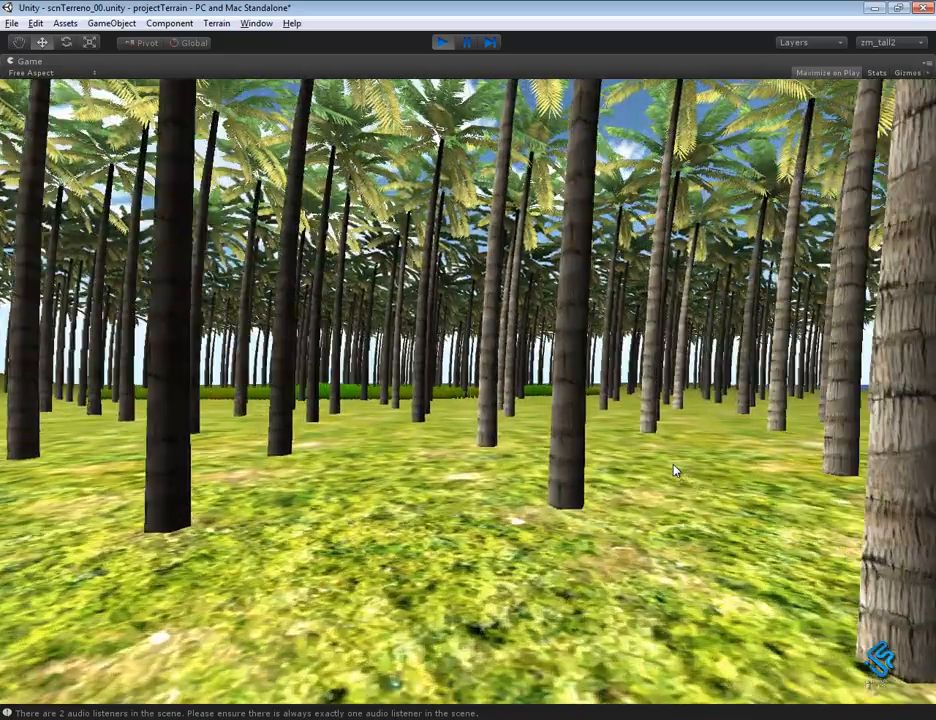
key(w)
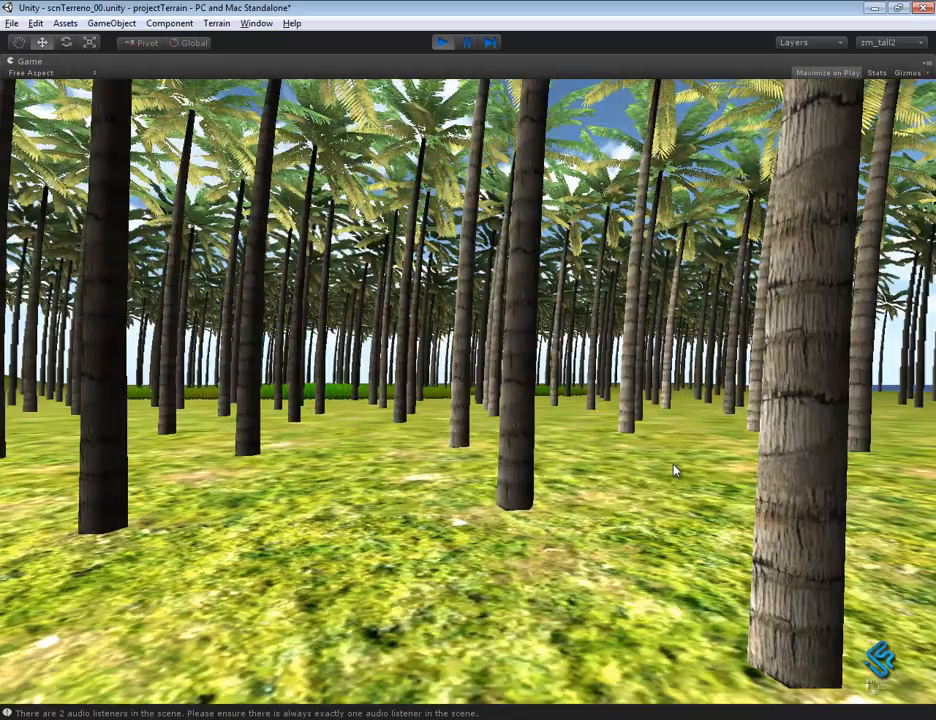
key(w)
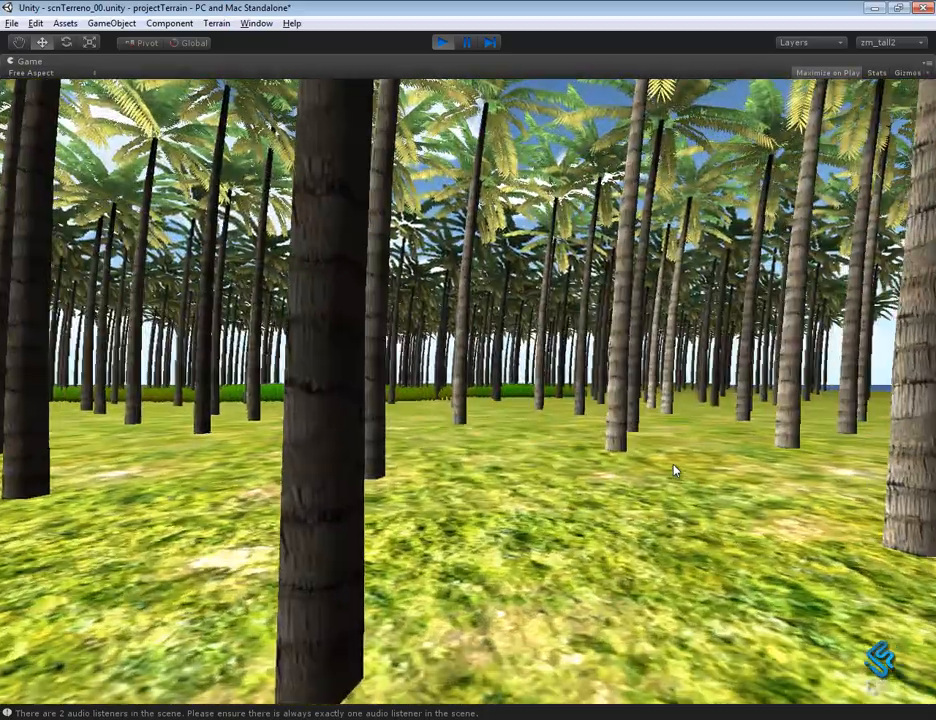
key(w)
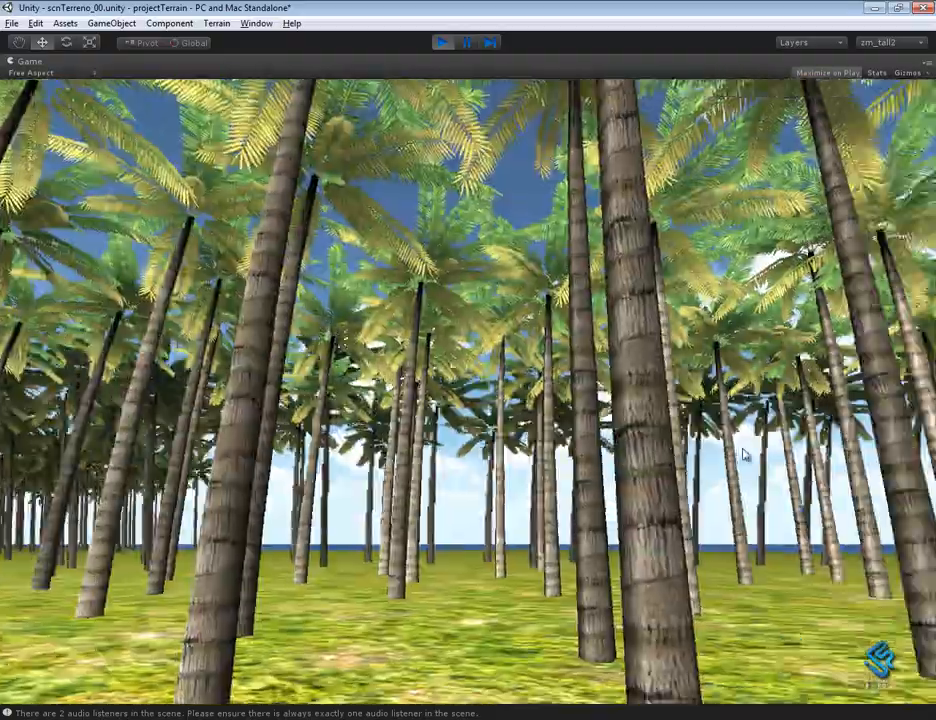
key(w)
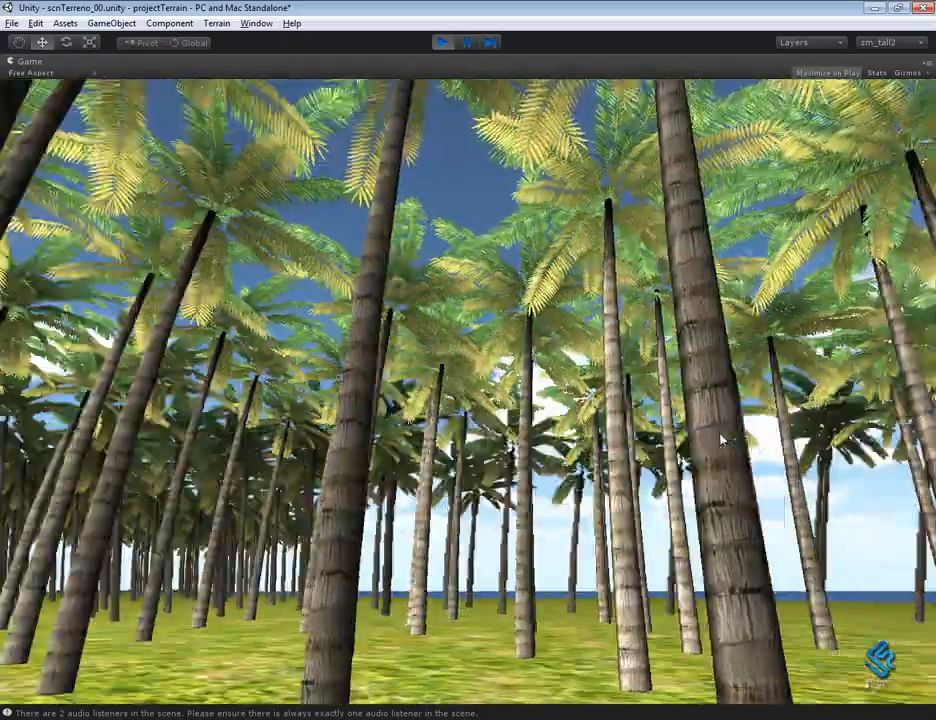
key(w)
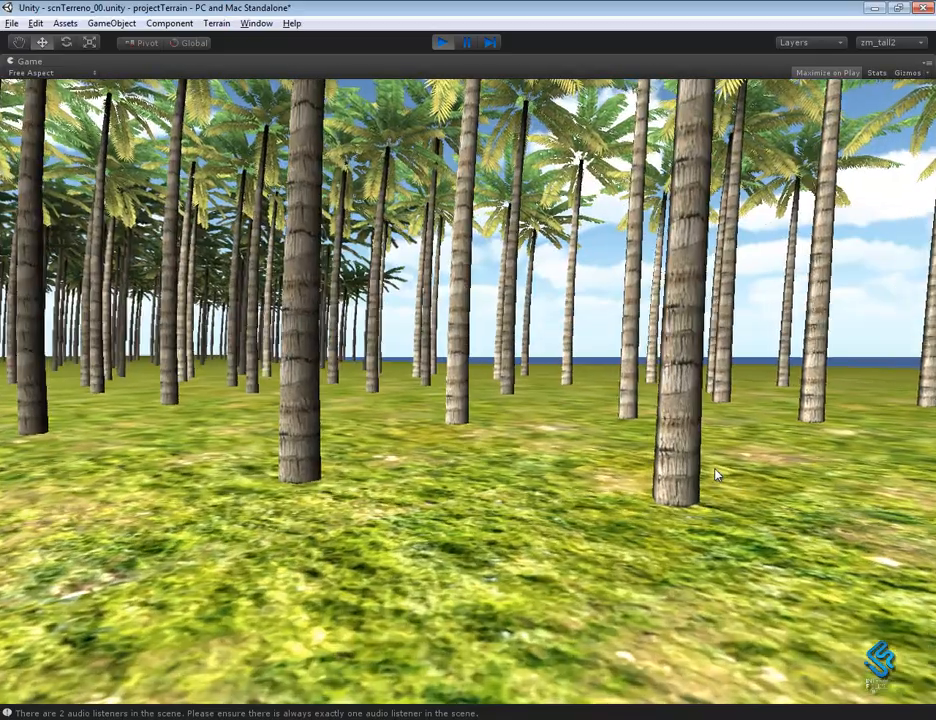
key(w)
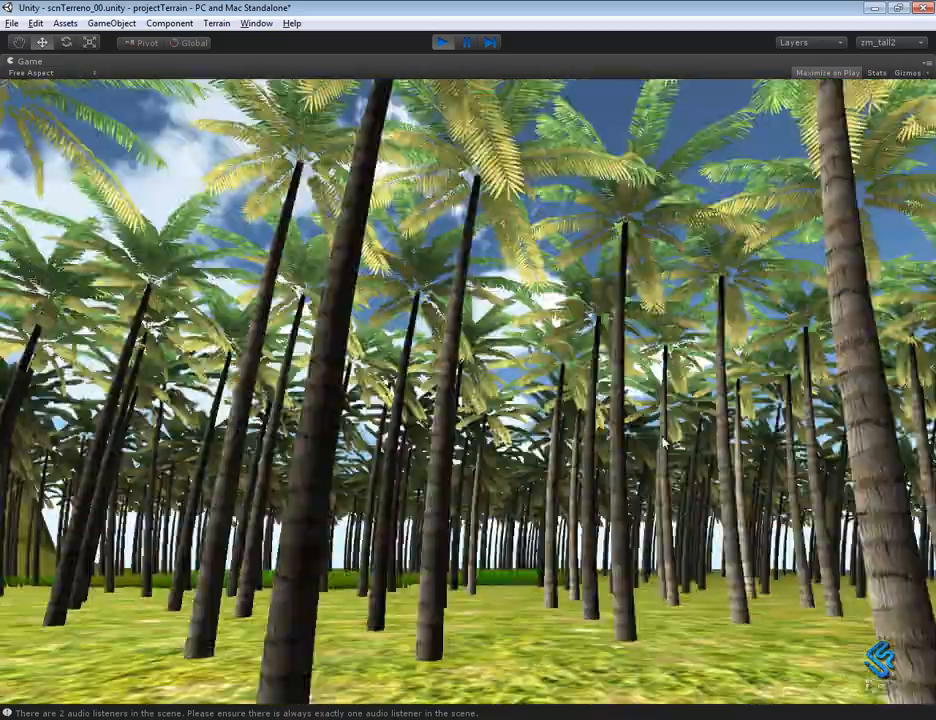
key(w)
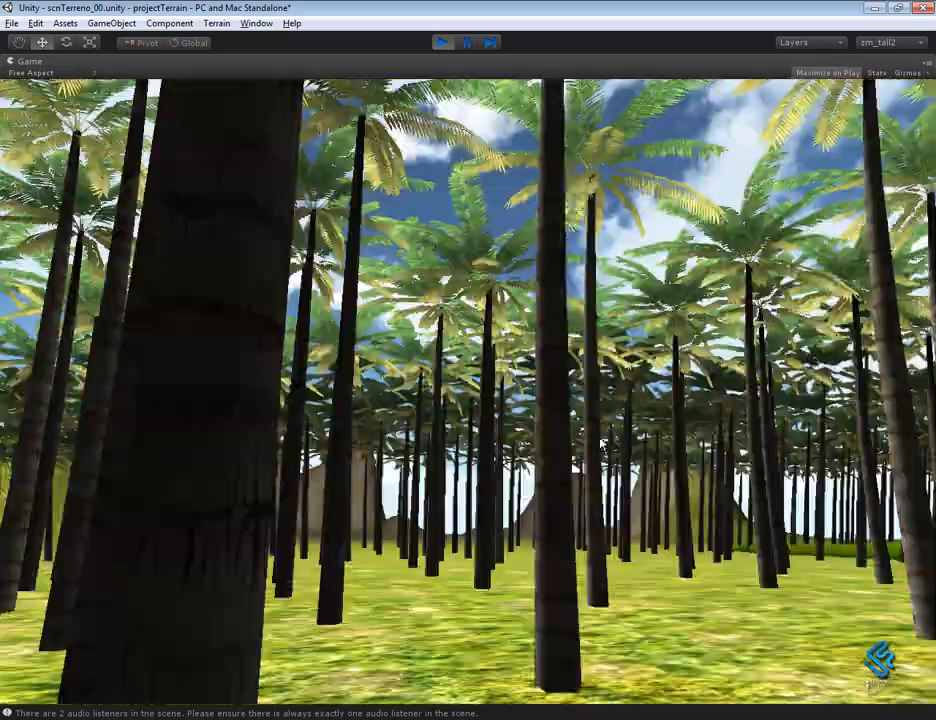
key(w)
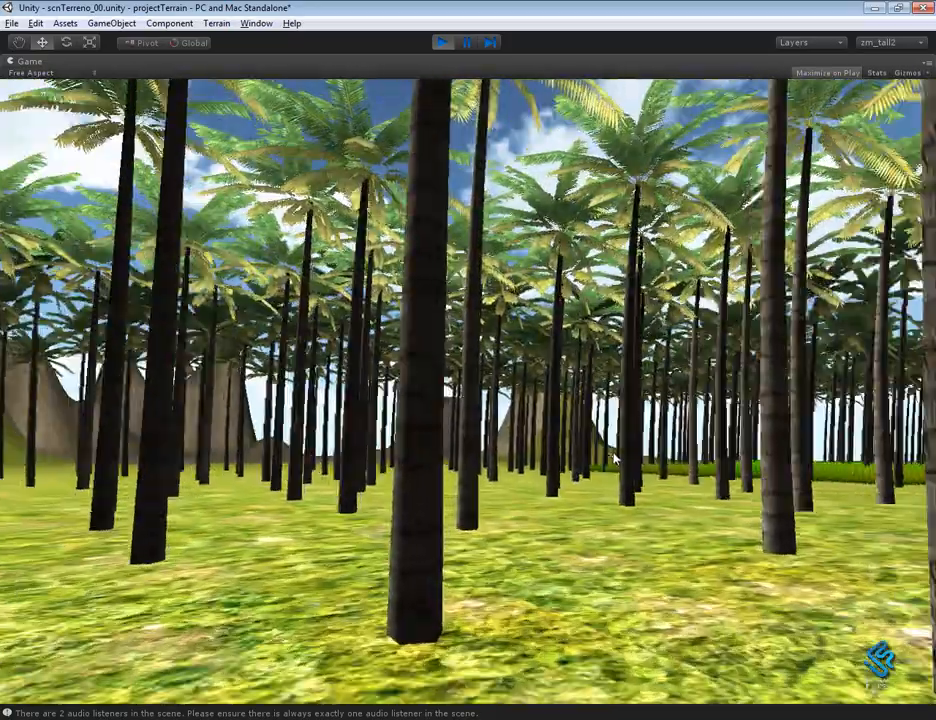
key(w)
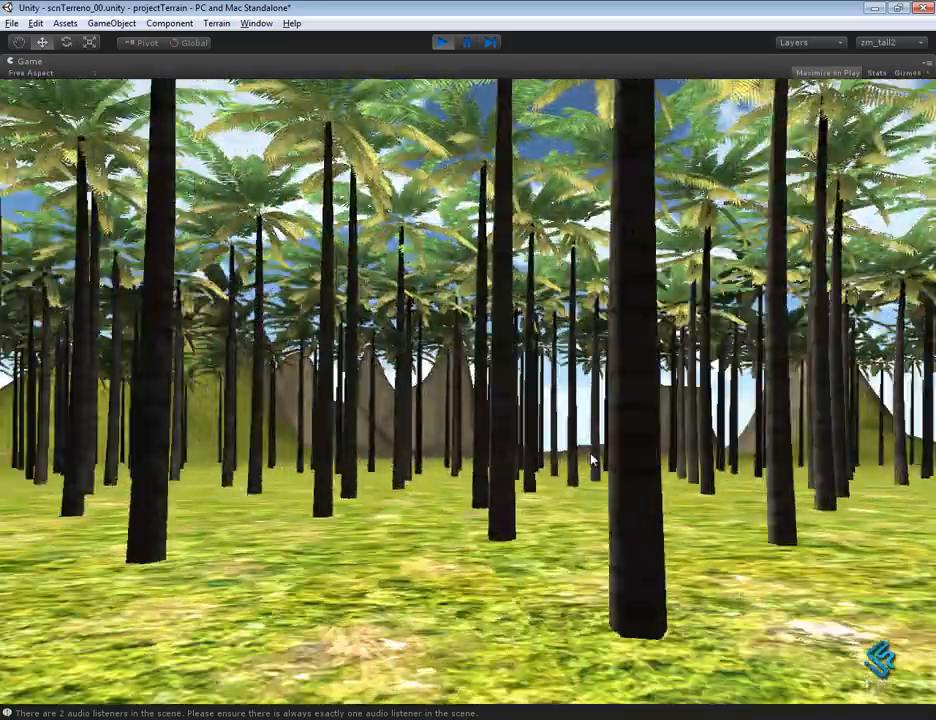
key(w)
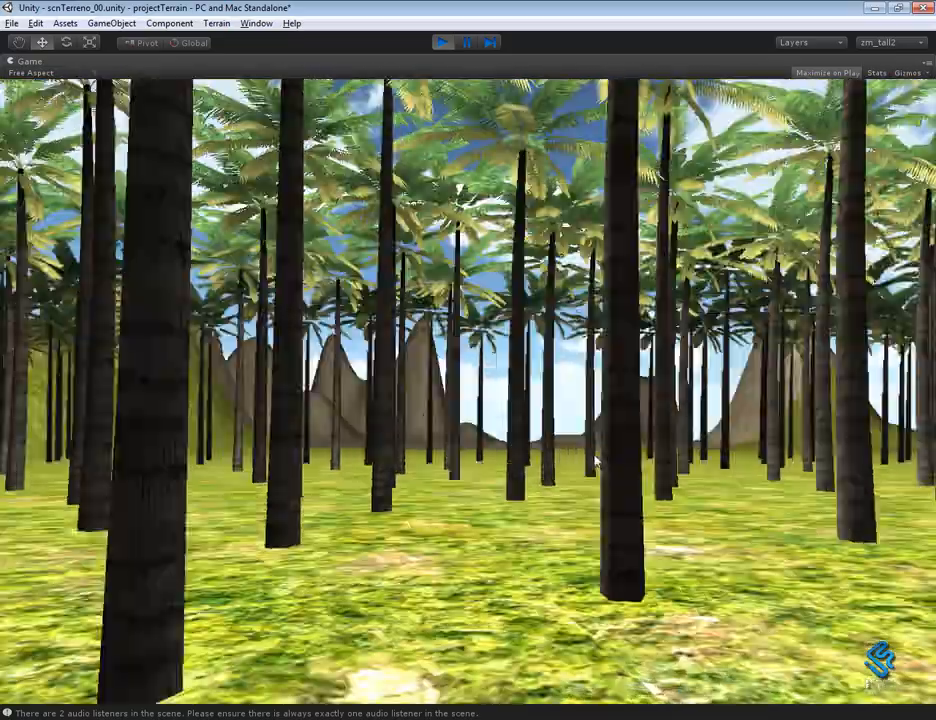
key(w)
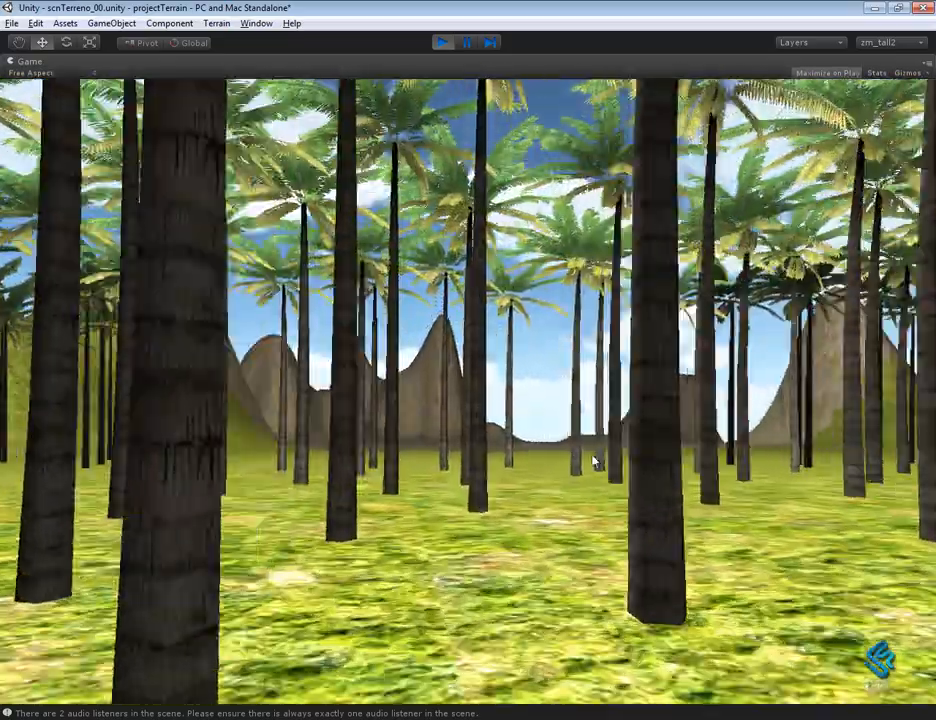
key(w)
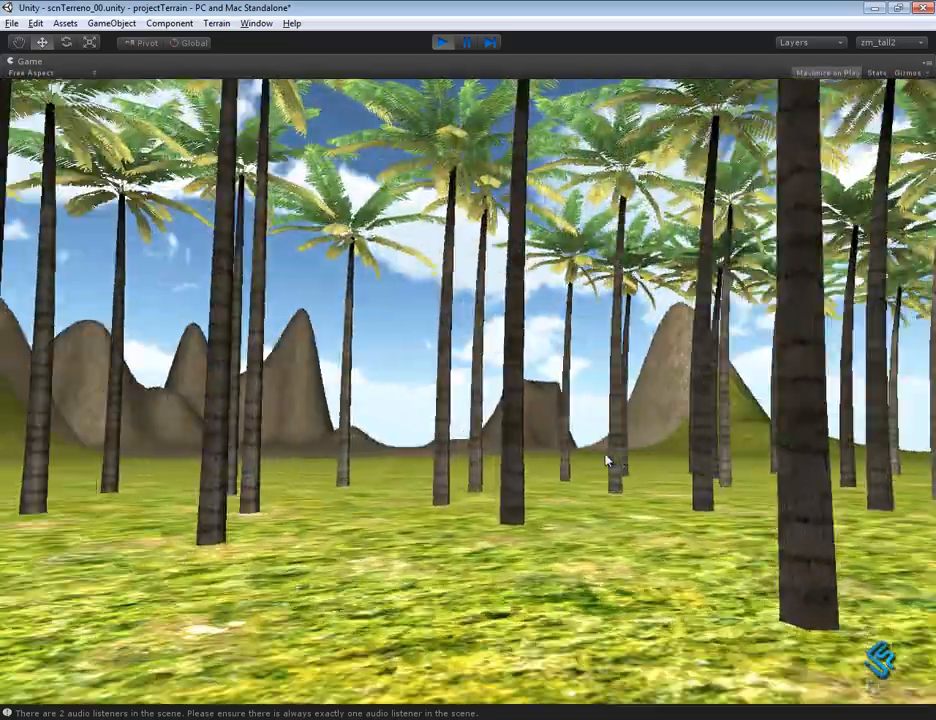
key(w)
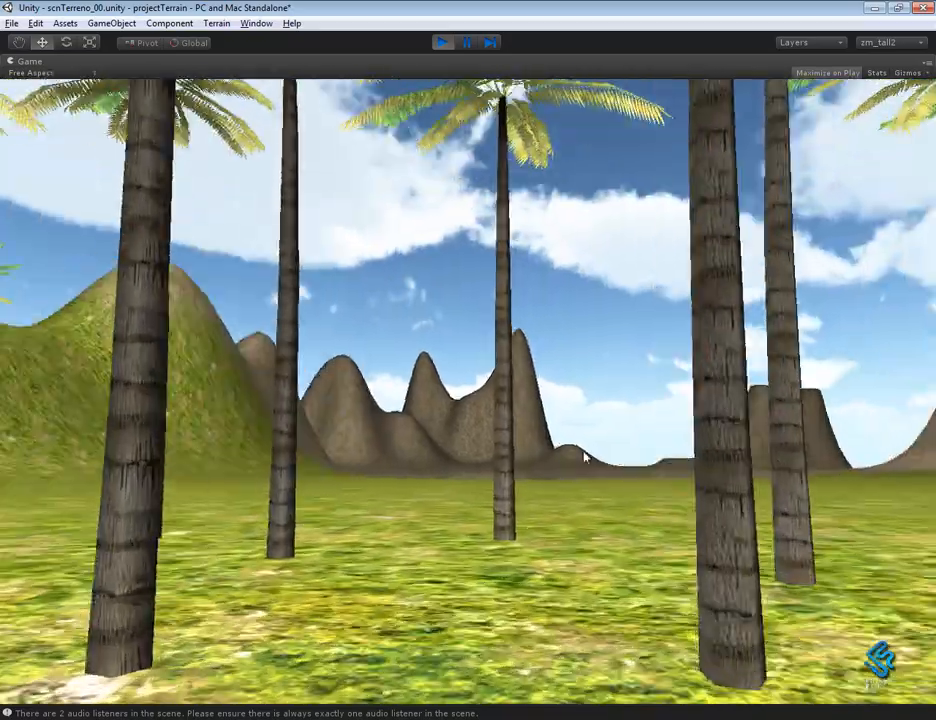
key(w)
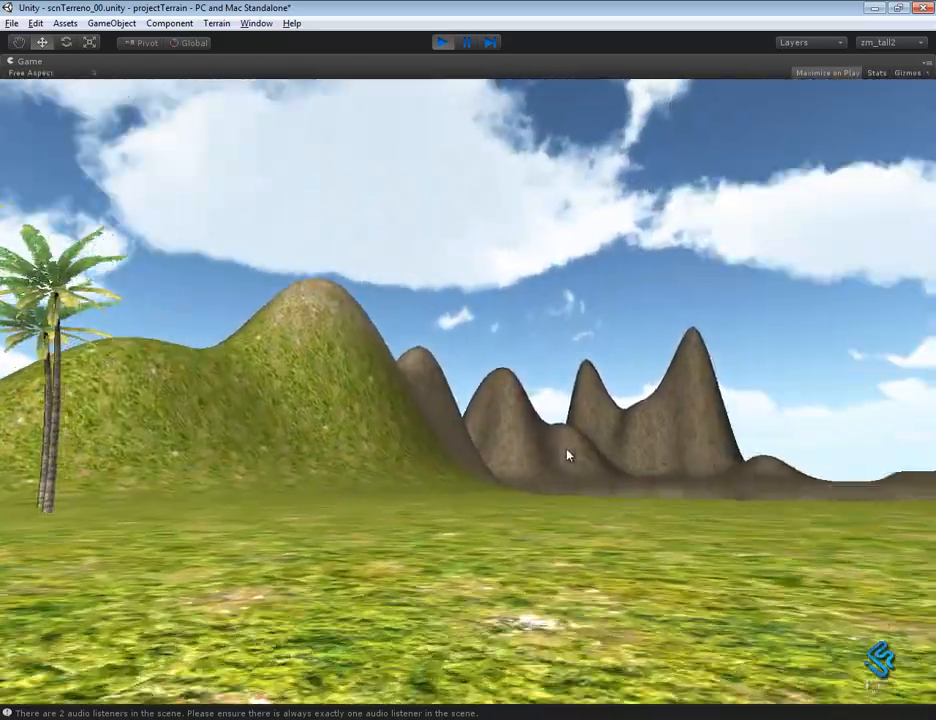
key(w)
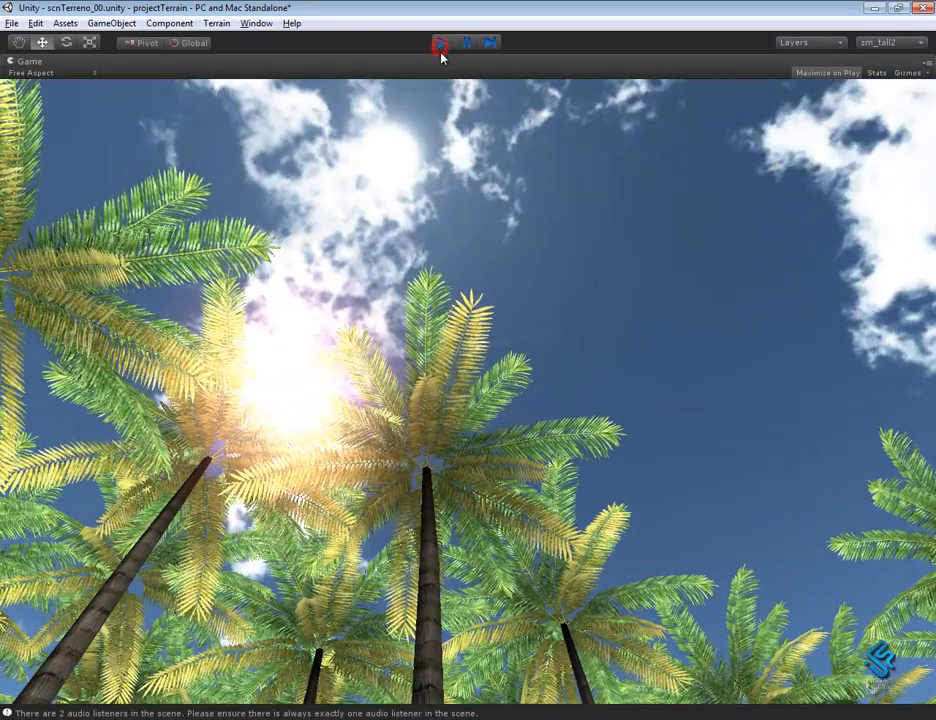
click(442, 42)
Add a Wind Zone object to the scene
alt+right_drag(366, 261, 180, 184)
alt+drag(393, 320, 288, 170)
click(113, 24)
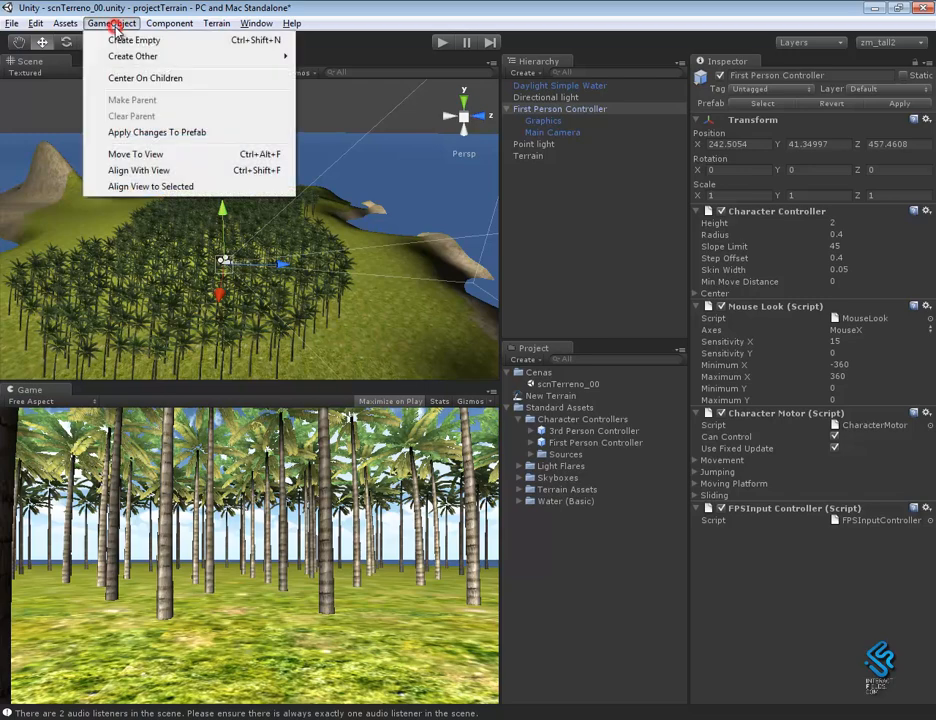
mouse_move(144, 65)
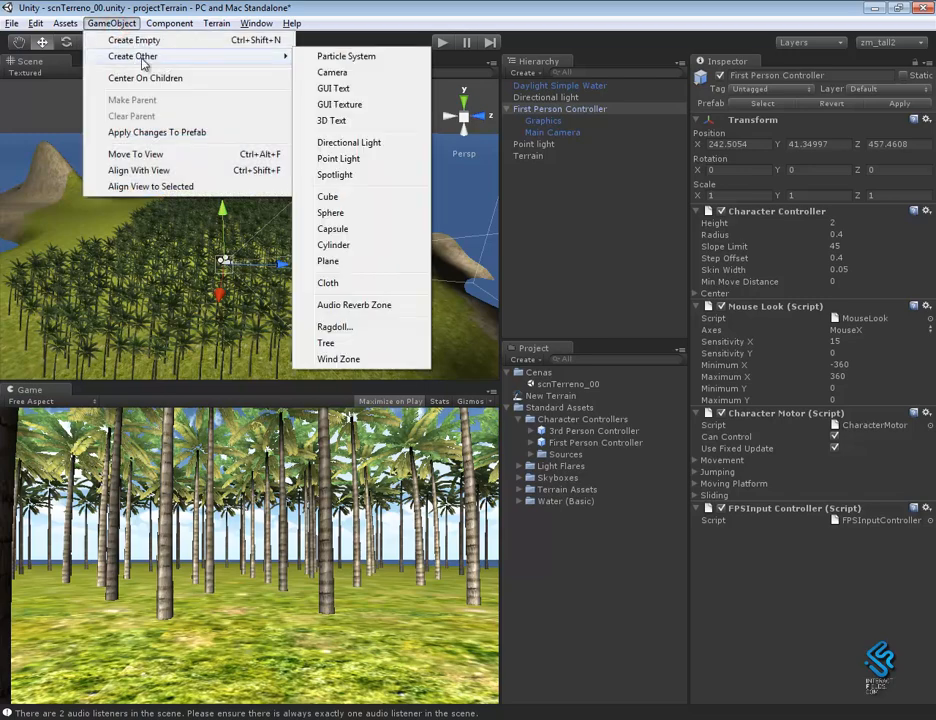
click(363, 362)
Move the wind zone beside the palm forest, to about X 266, Y 74, Z 556
alt+drag(264, 262, 300, 270)
alt+right_drag(371, 307, 240, 236)
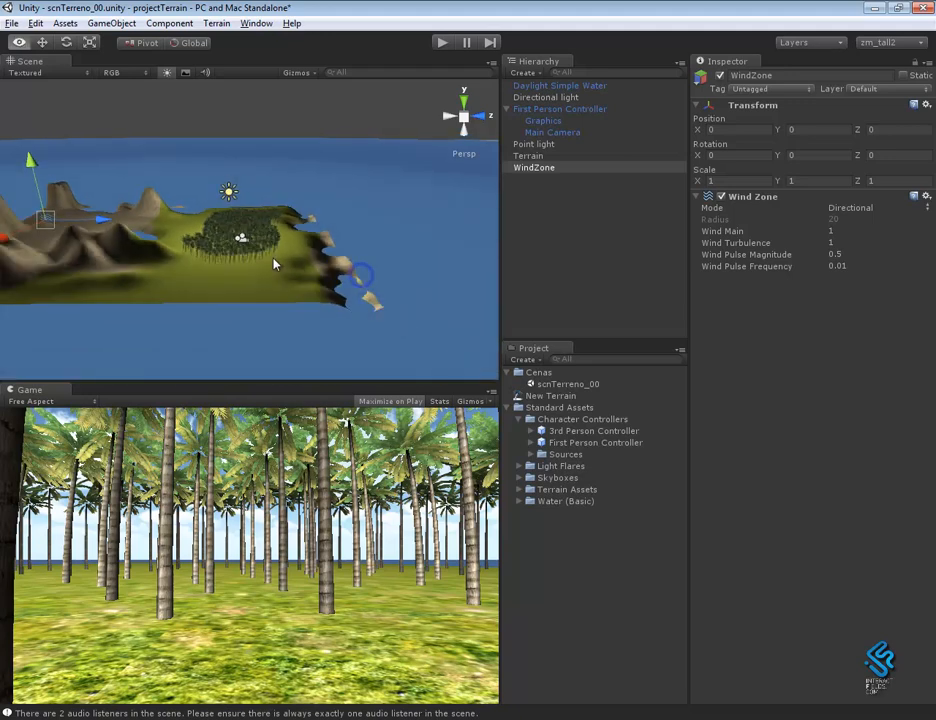
alt+middle_drag(276, 263, 309, 279)
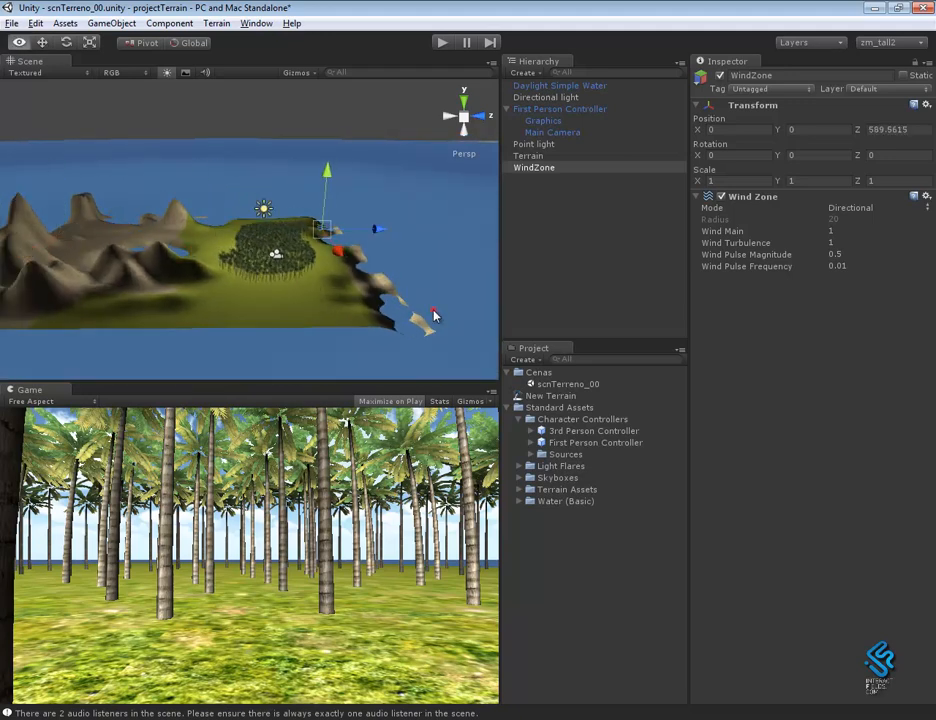
alt+drag(434, 317, 125, 311)
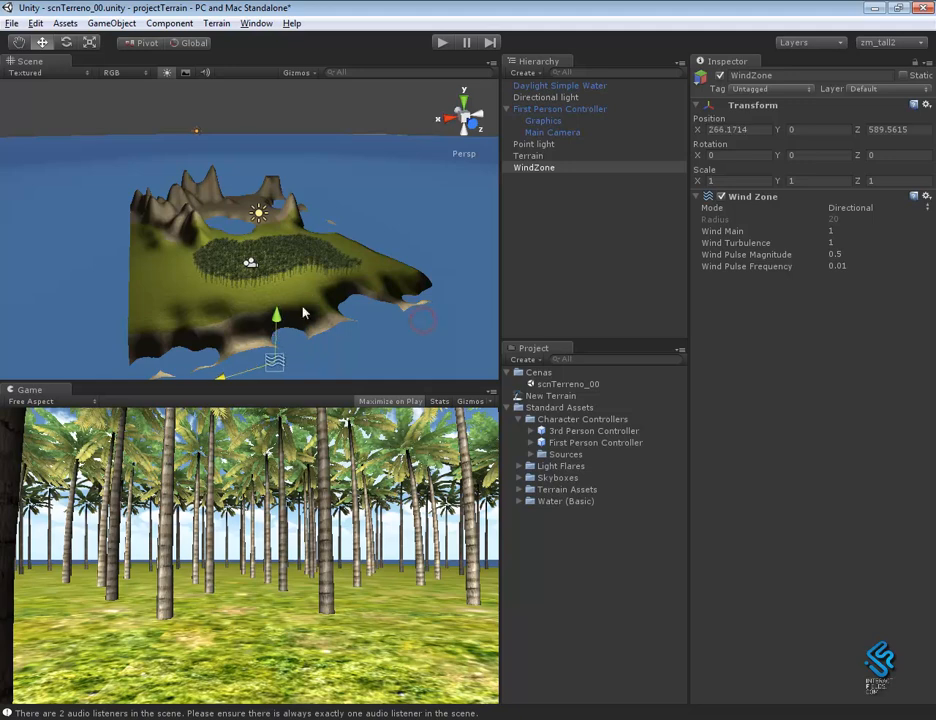
alt+drag(321, 361, 334, 298)
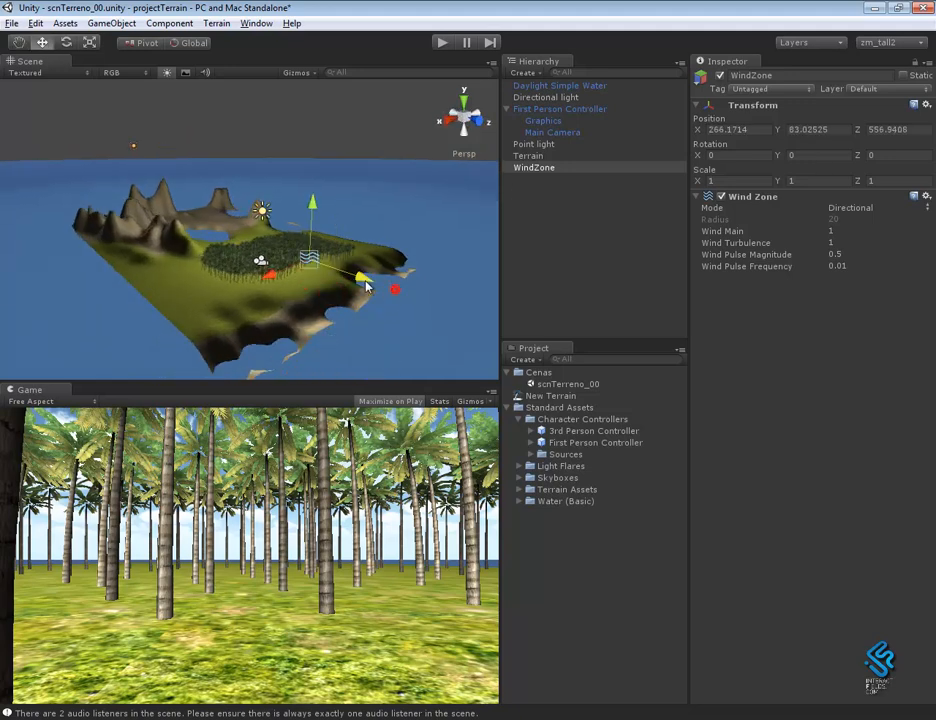
key(f)
alt+drag(304, 297, 348, 376)
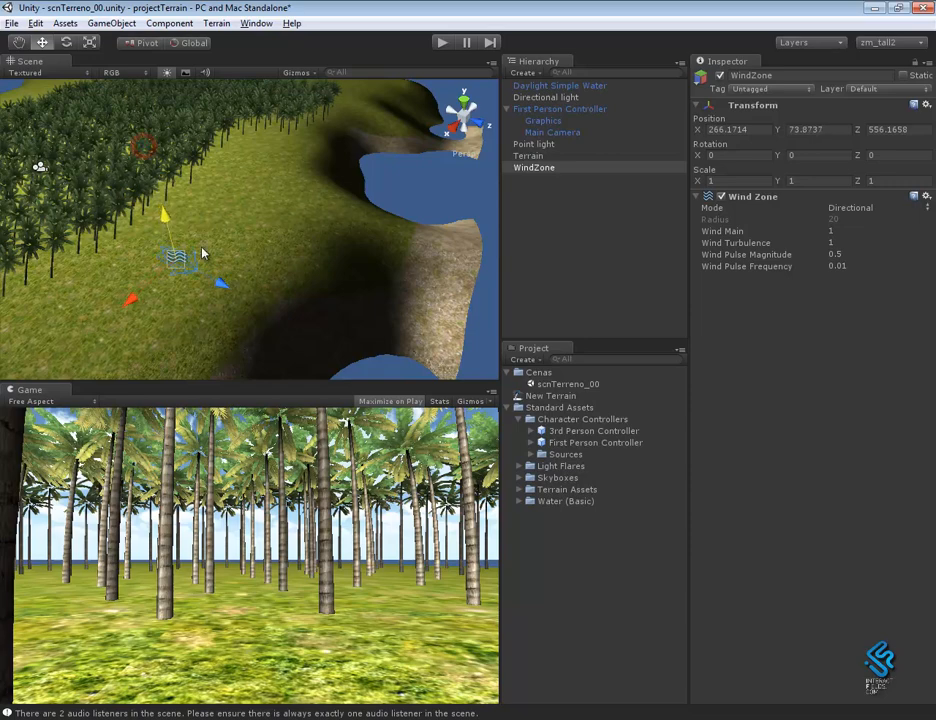
Lower the wind zone to trunk height at about Y 45 and bring it closer to the palms at about Z 525
click(478, 128)
alt+right_drag(299, 215, 243, 205)
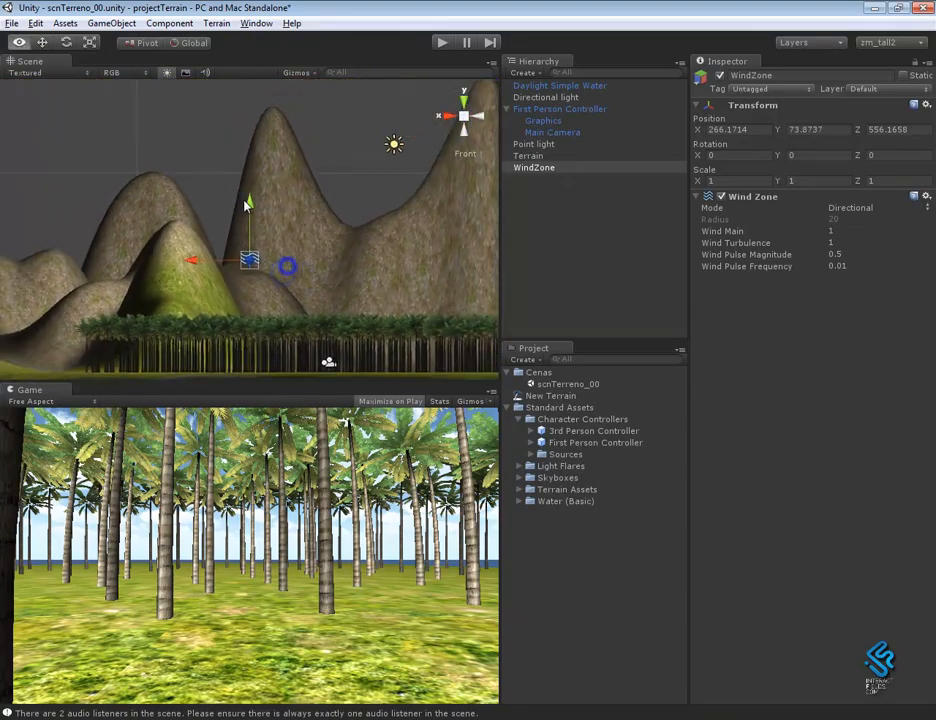
drag(263, 298, 264, 302)
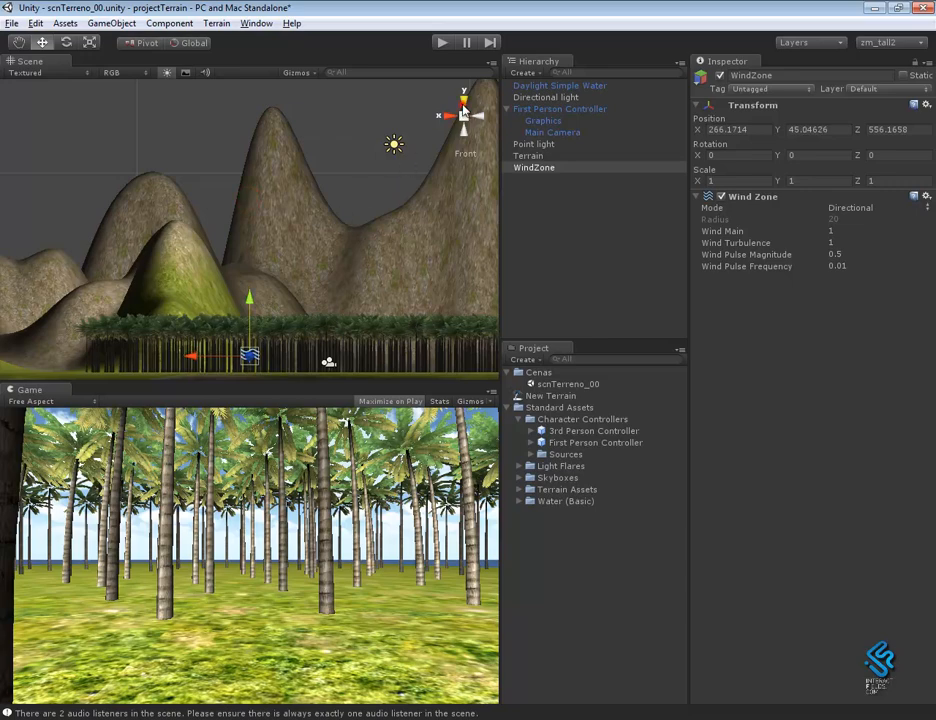
click(463, 104)
alt+right_drag(374, 369, 204, 179)
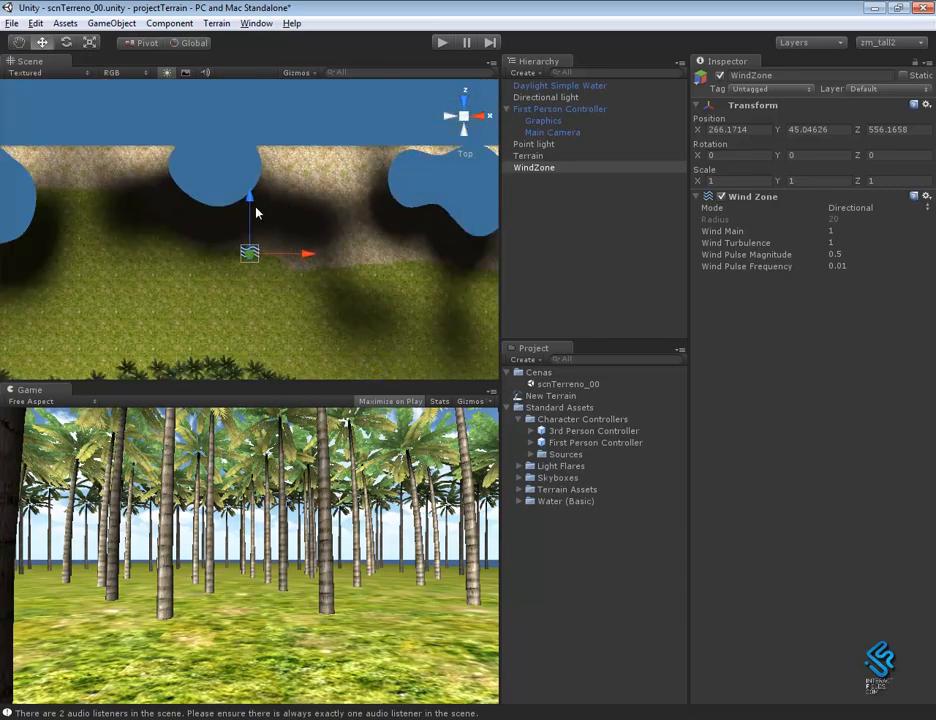
click(465, 115)
alt+right_drag(340, 235, 620, 530)
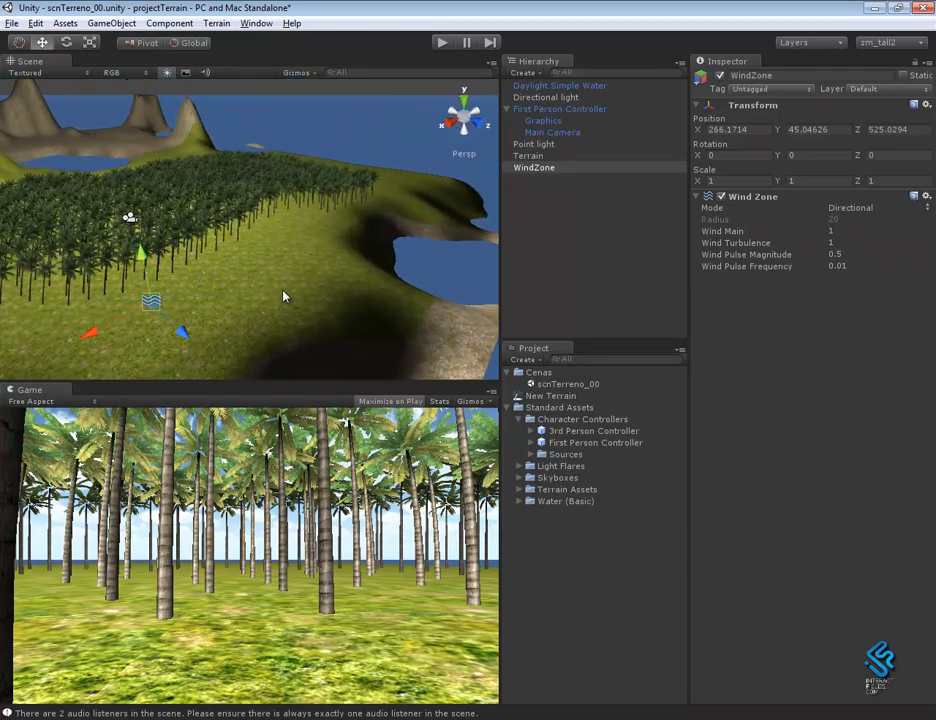
Rotate the wind zone about its vertical axis to a Y rotation of about -283
key(e)
drag(150, 352, 770, 242)
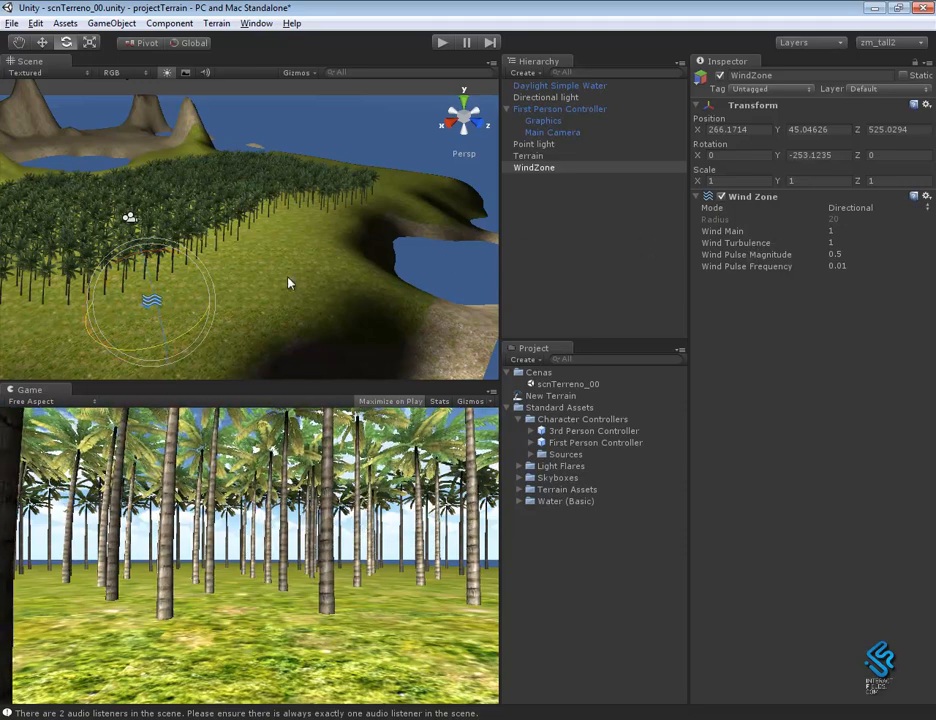
drag(168, 344, 236, 341)
middle_drag(210, 320, 298, 291)
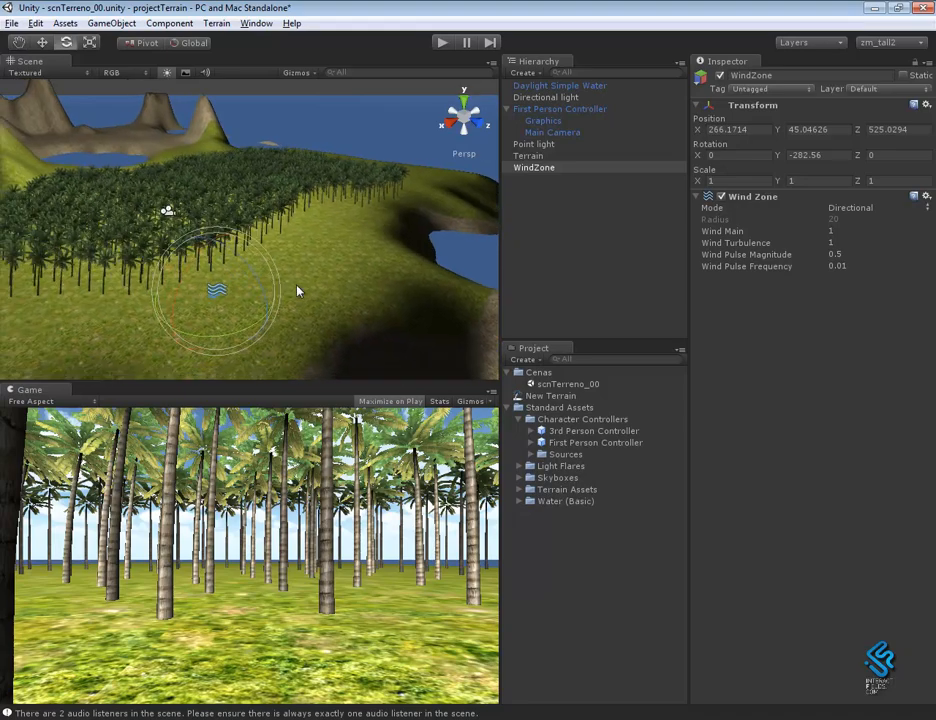
Inspect the palms' sway around the wind zone up close and turn the zone to a Y rotation of about -177
scroll(296, 293, up, 3)
key(f)
alt+drag(301, 309, 12, 232)
mouse_move(30, 235)
alt+right_down()
mouse_move(802, 534)
mouse_move(392, 268)
mouse_move(232, 150)
alt+right_up()
alt+right_drag(307, 190, 171, 90)
alt+right_drag(318, 213, 259, 188)
alt+drag(374, 271, 573, 287)
alt+right_drag(361, 290, 211, 96)
alt+right_drag(334, 217, 468, 314)
alt+middle_drag(351, 253, 376, 302)
alt+drag(376, 302, 422, 333)
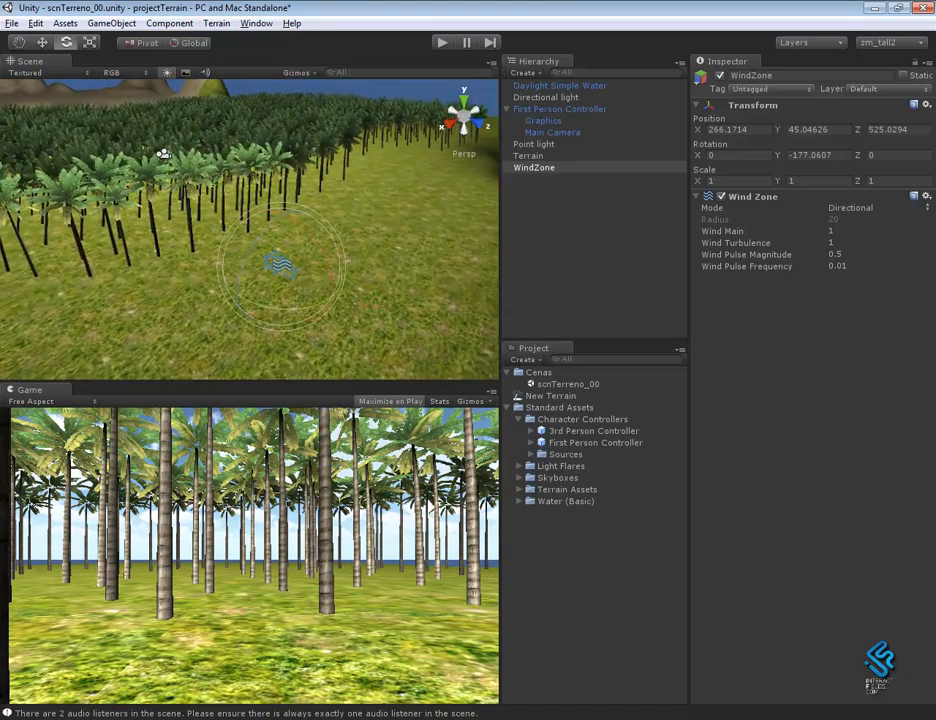
Raise the wind zone's Wind Turbulence to about 3.15
click(770, 244)
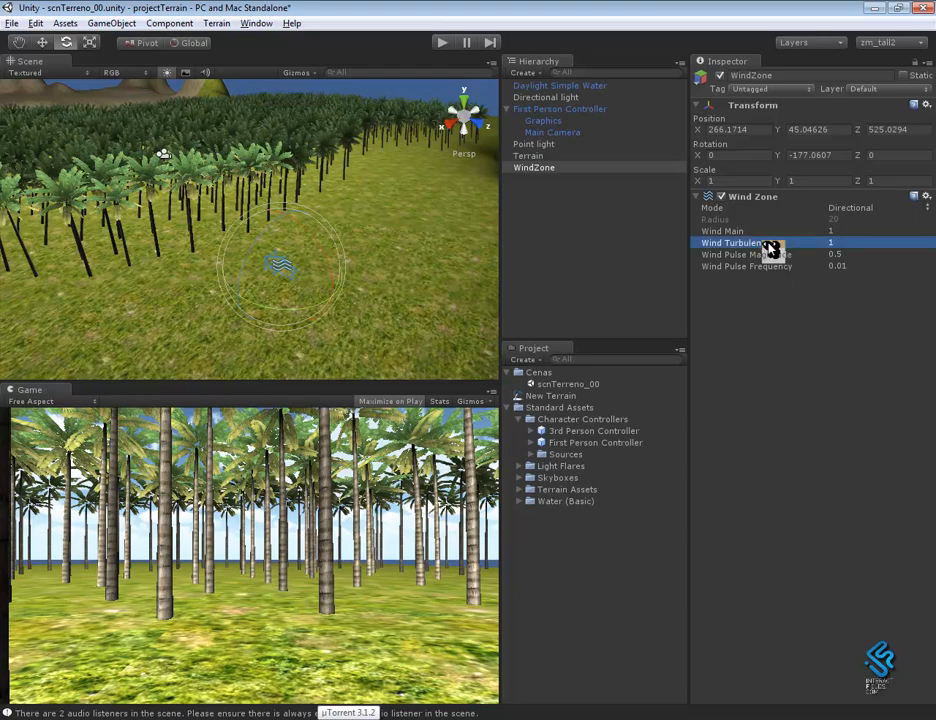
mouse_move(814, 260)
mouse_down()
mouse_move(800, 265)
mouse_move(880, 290)
mouse_move(863, 309)
mouse_move(819, 287)
mouse_move(616, 251)
mouse_move(631, 242)
mouse_move(818, 260)
mouse_up()
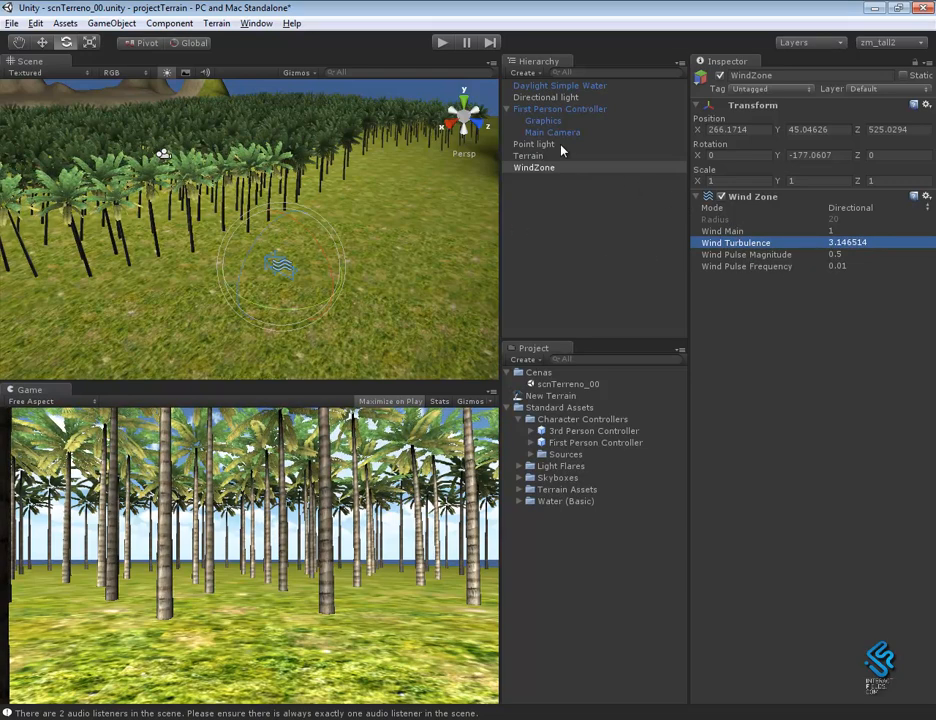
Check the Bend Factor of the terrain's Palm tree and close its tree settings without changing them
click(530, 156)
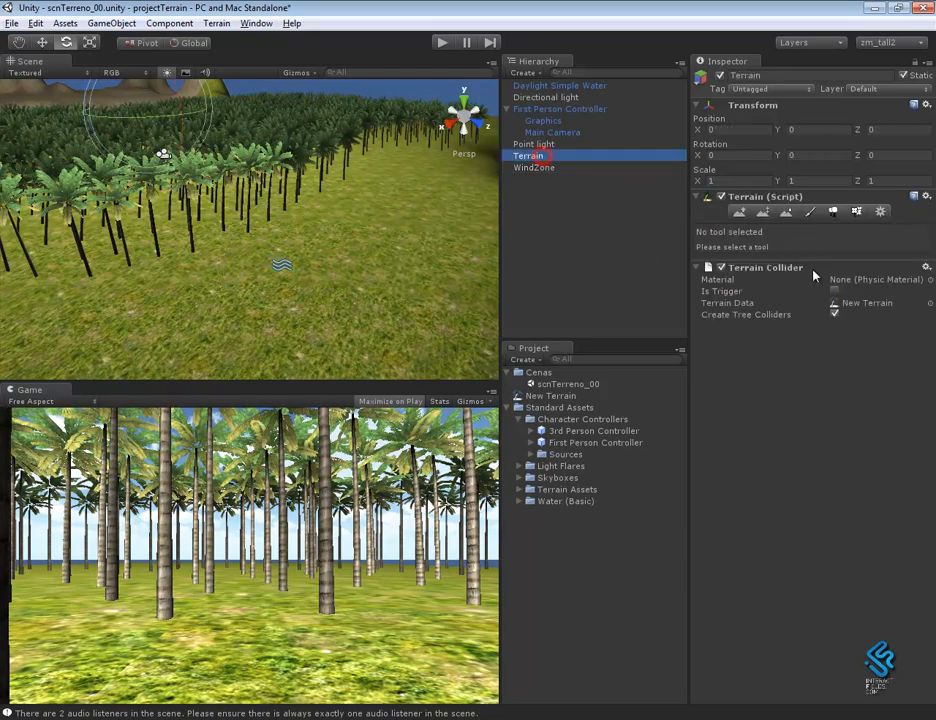
click(833, 214)
click(903, 362)
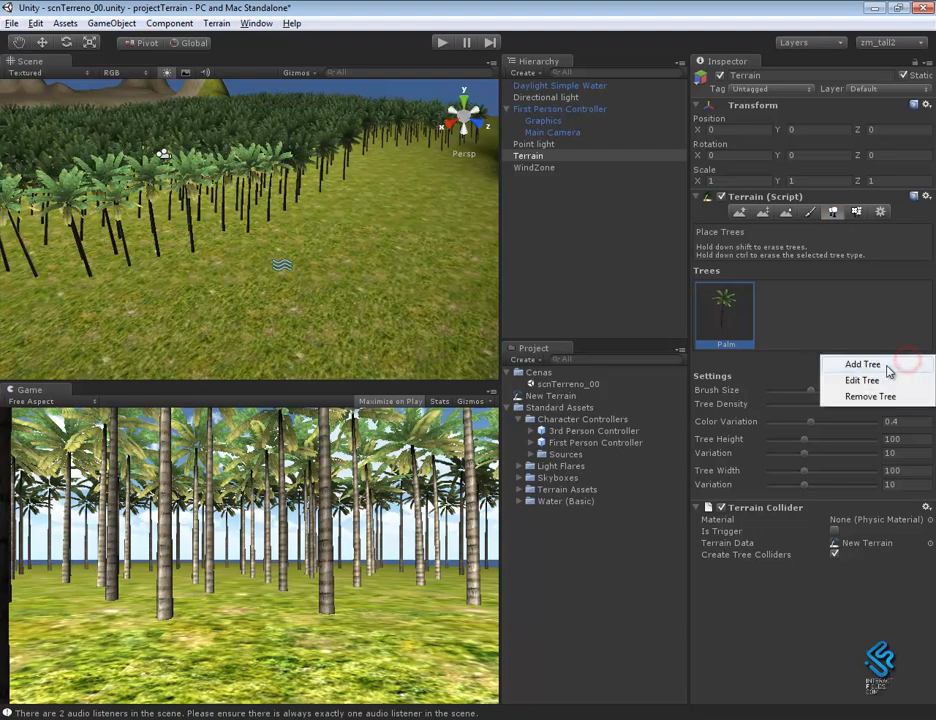
click(862, 380)
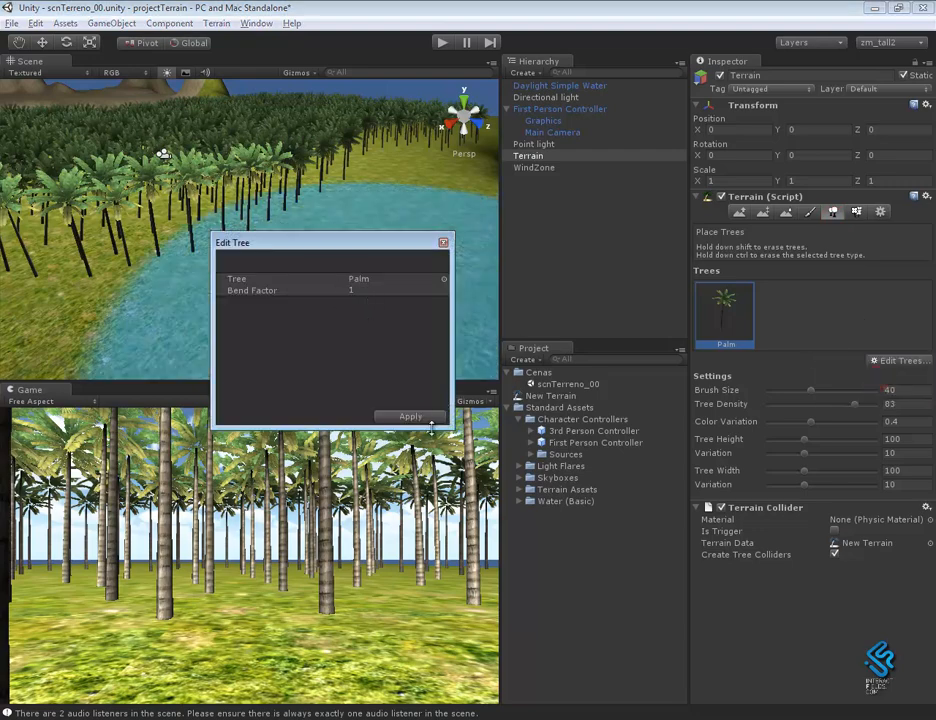
click(443, 244)
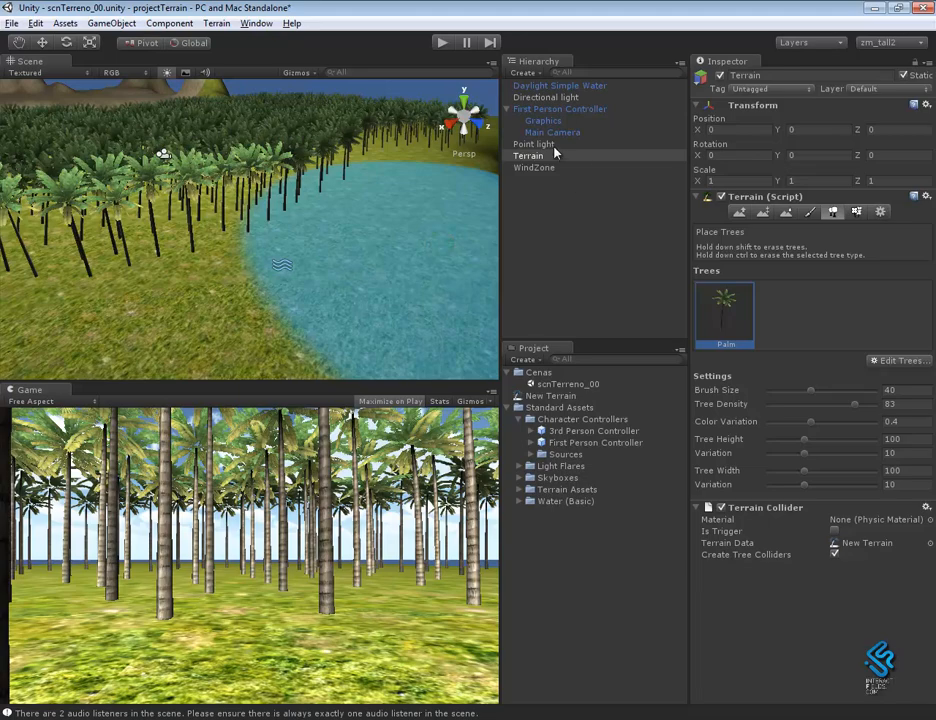
Select the point light and run the scene in play mode to watch the palms sway from below
click(548, 145)
alt+right_drag(378, 306, 322, 297)
alt+drag(322, 297, 402, 281)
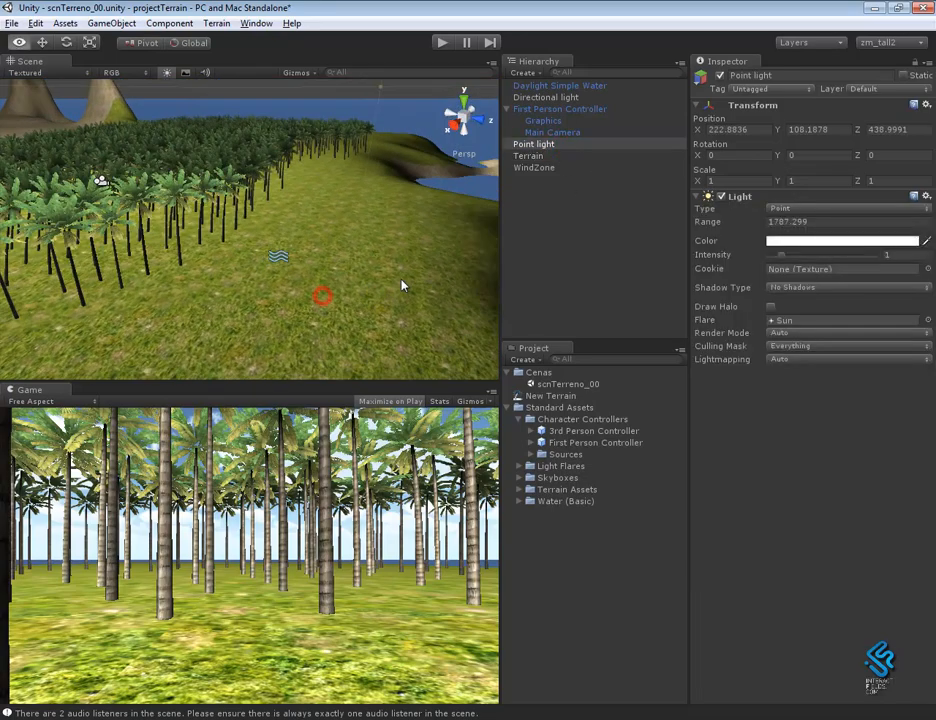
click(443, 42)
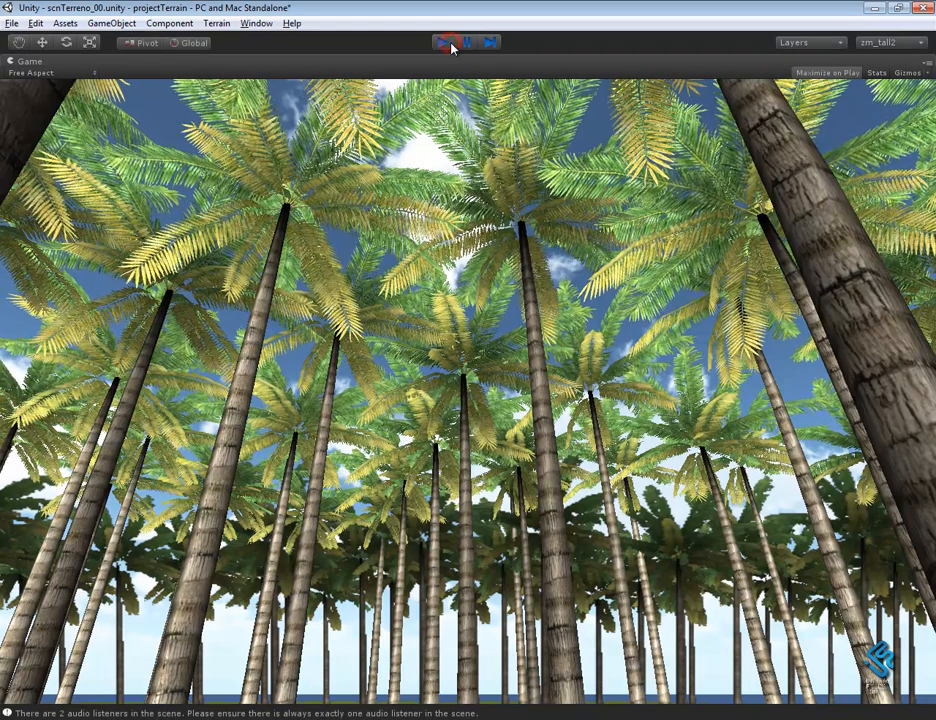
click(453, 43)
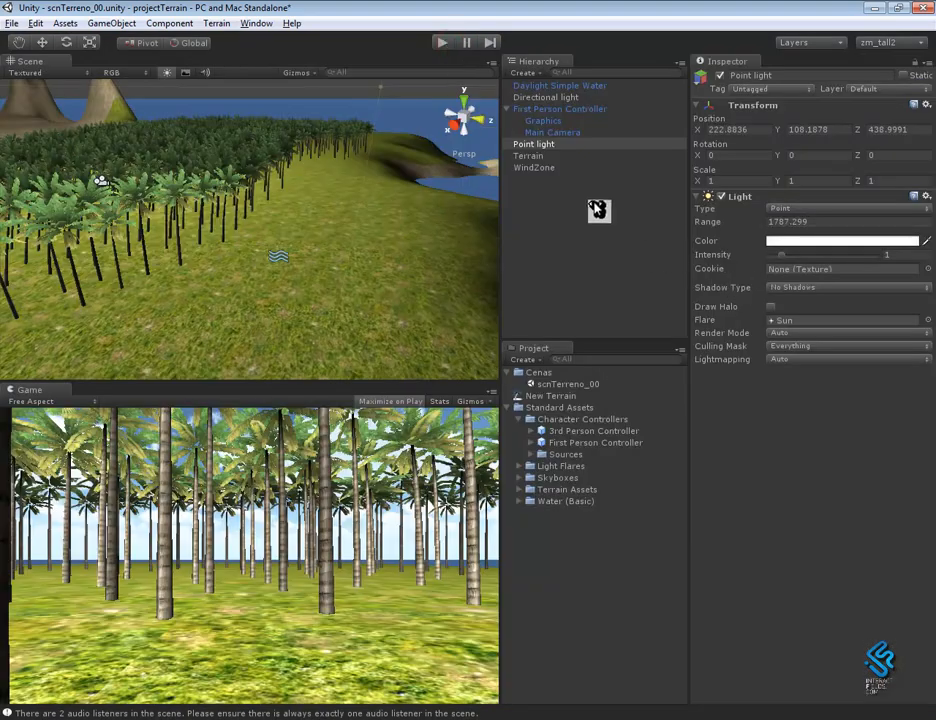
Set the wind zone's Wind Main to about 5.92 and Wind Turbulence to about 2.04, and walk among the palms in play mode
click(536, 169)
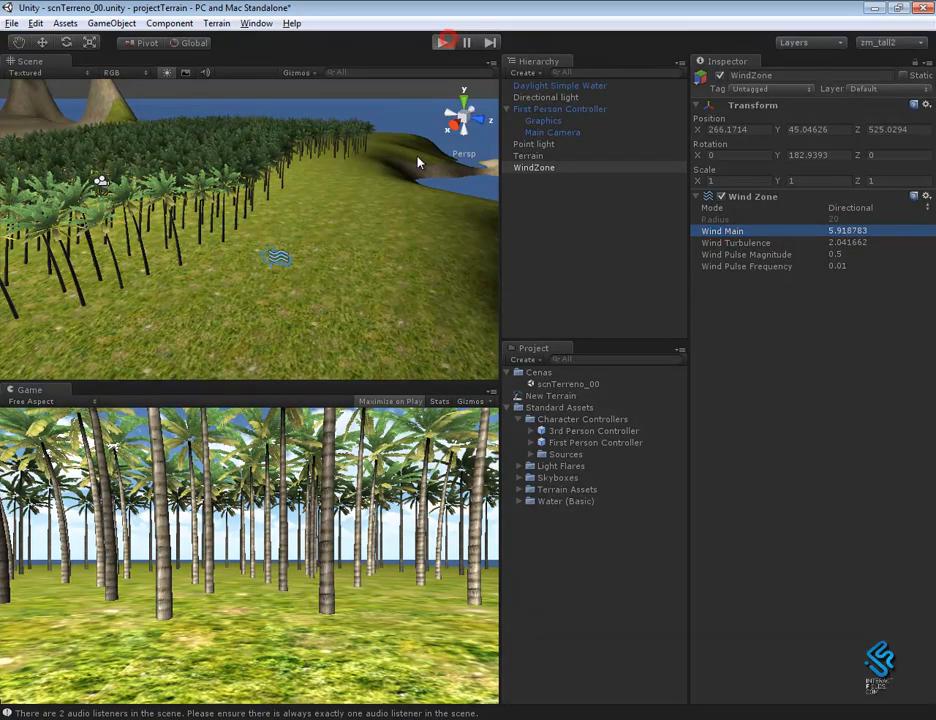
key(ctrl+p)
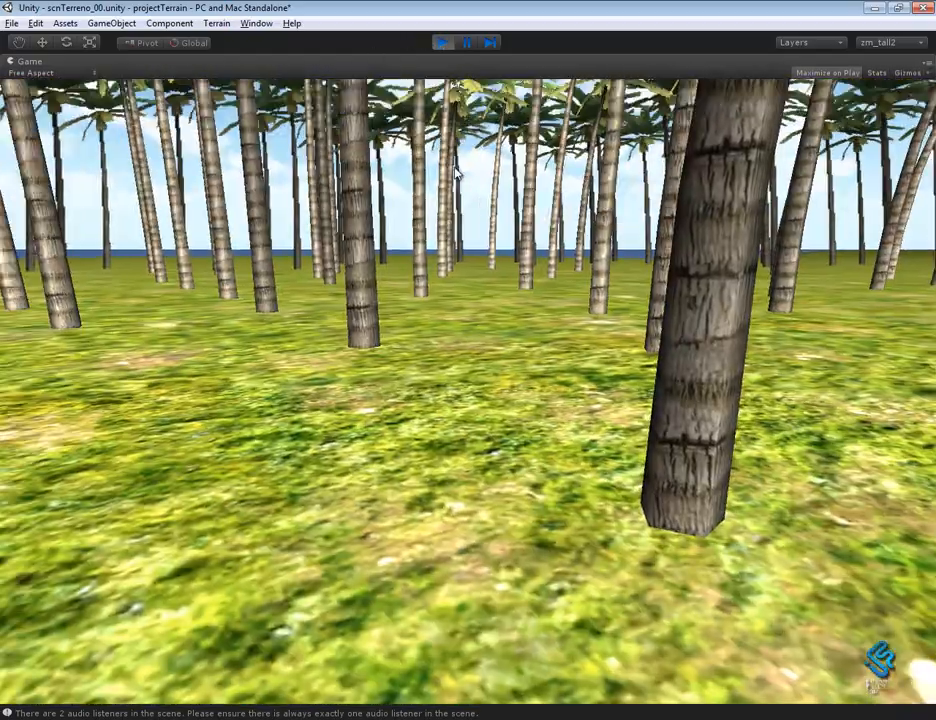
key(w)
key(w)
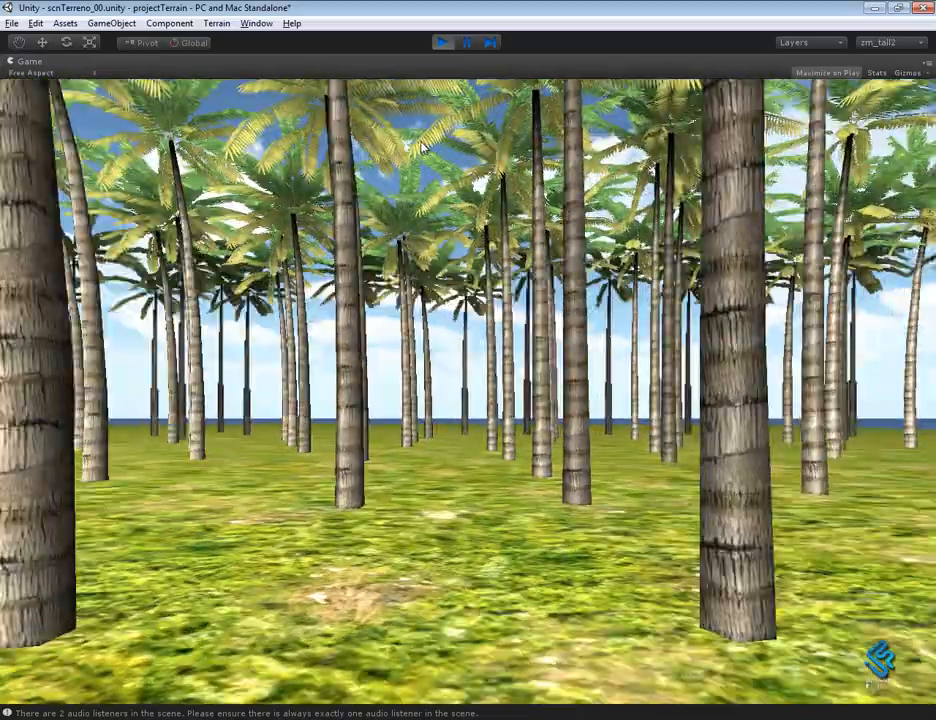
key(w)
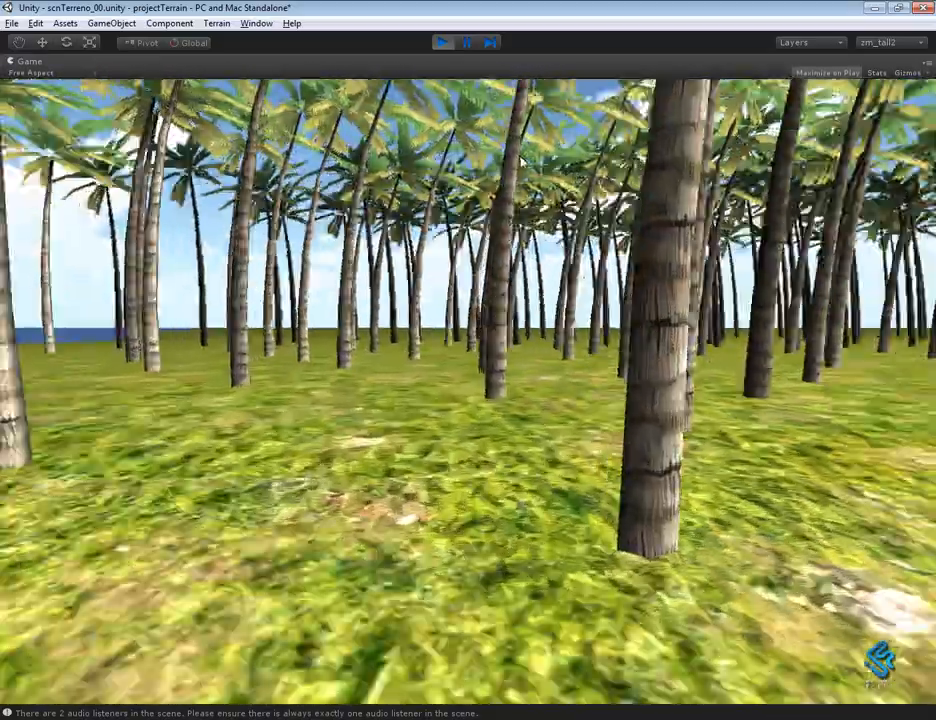
key(w)
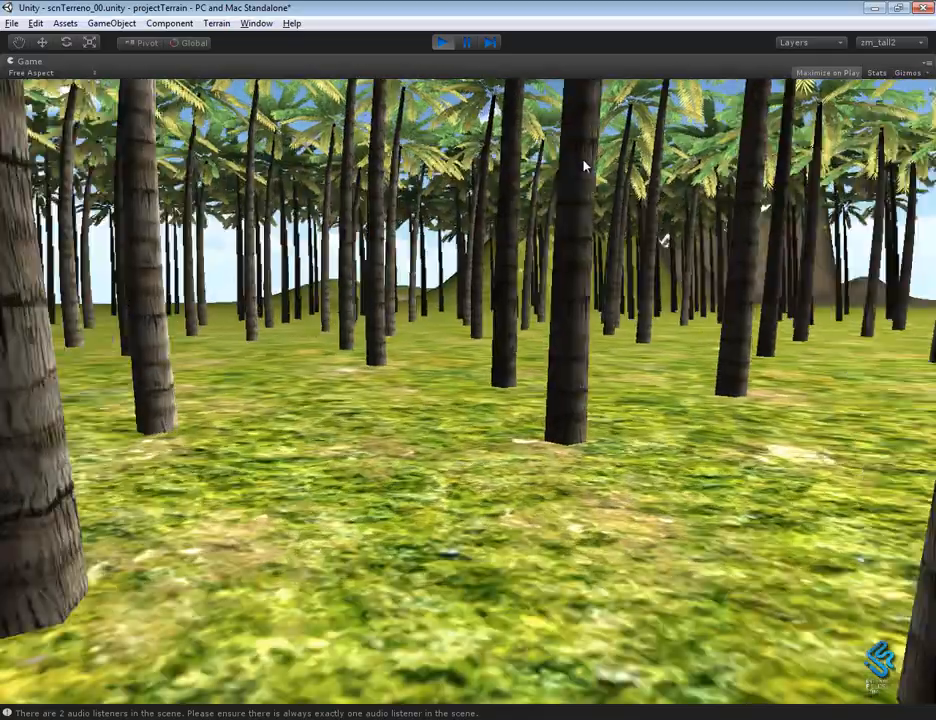
key(w)
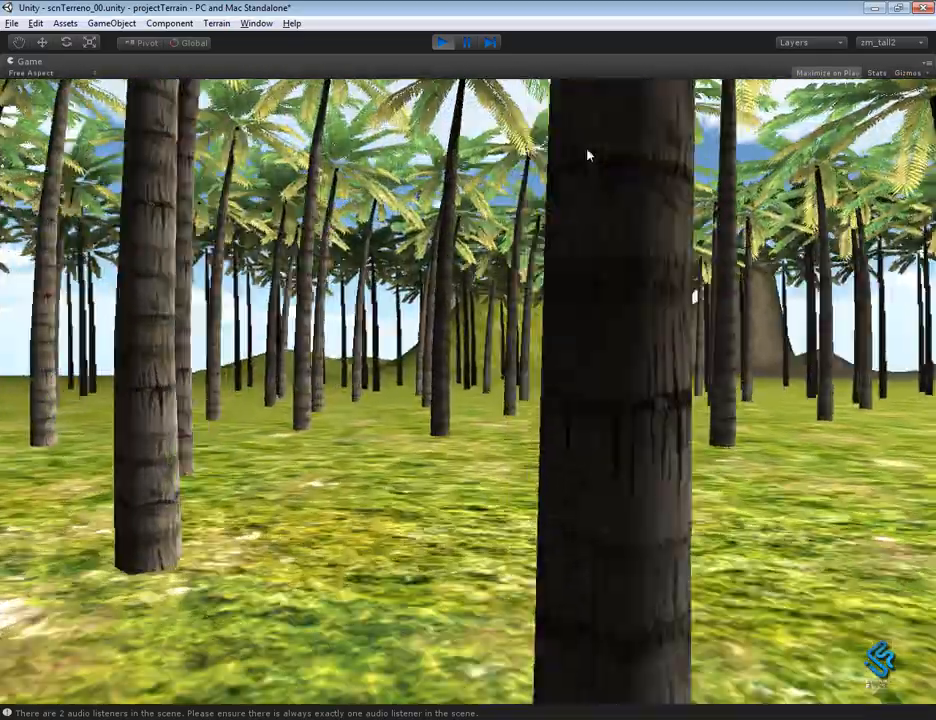
key(w)
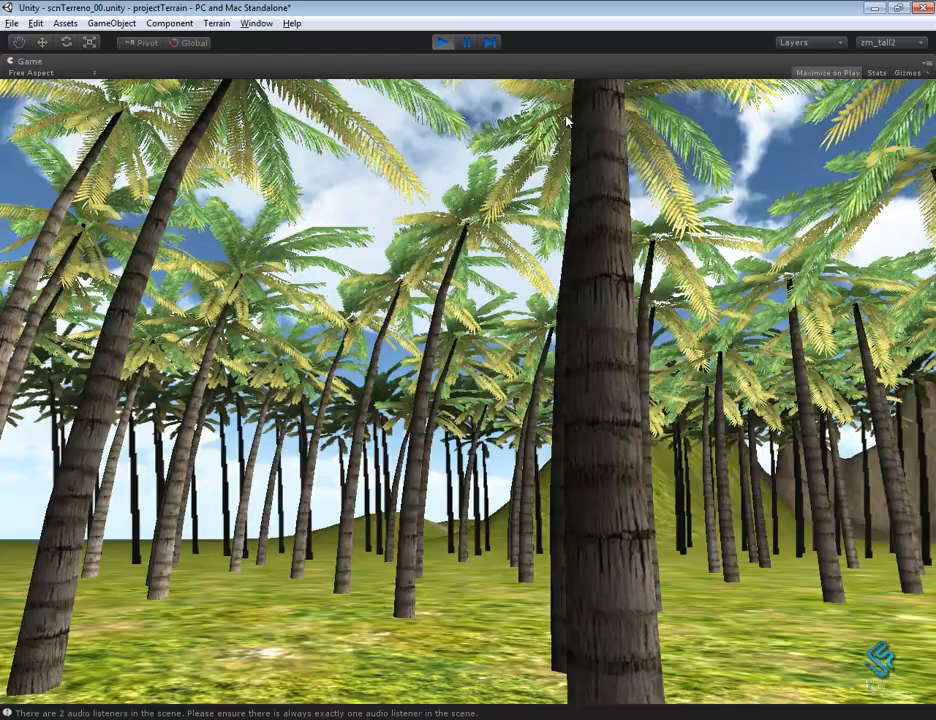